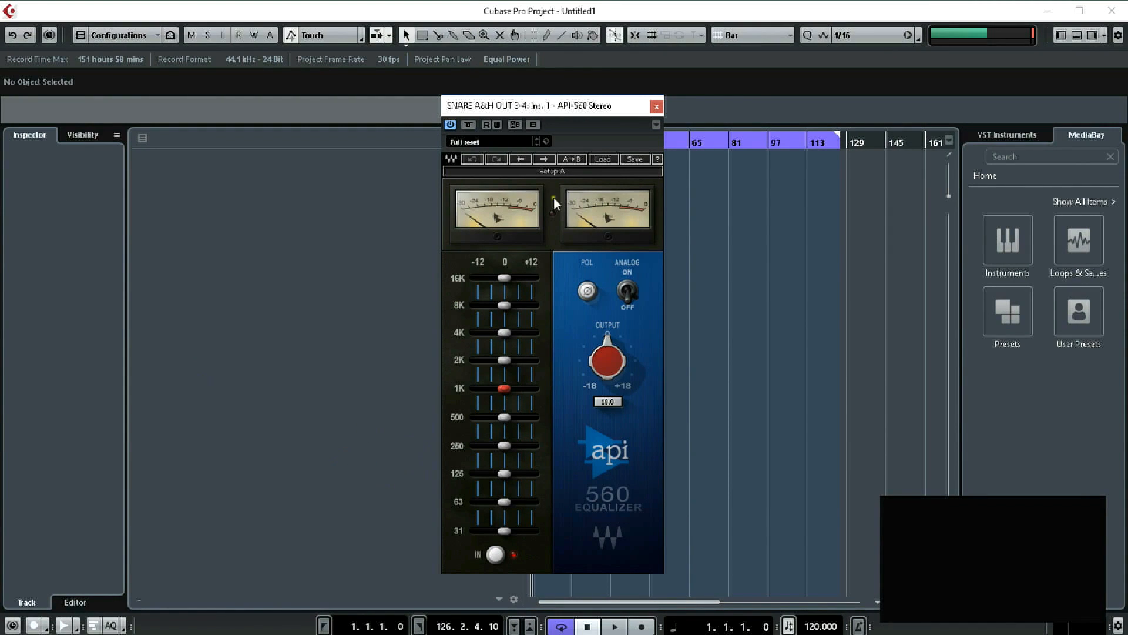
pyautogui.moveTo(562, 110); pyautogui.dragTo(584, 110)
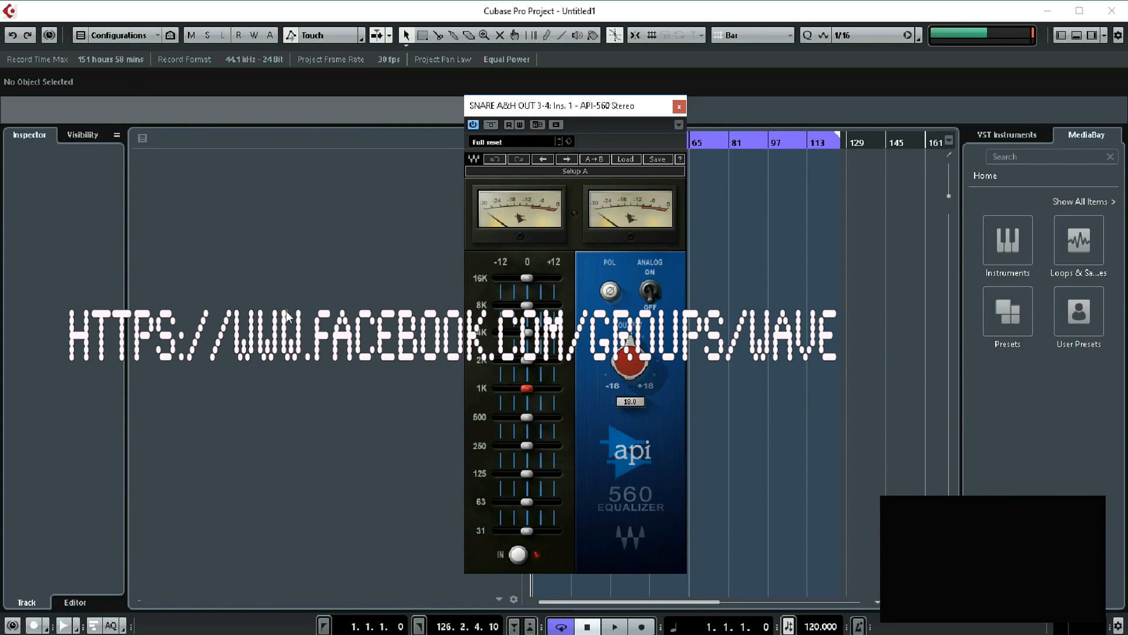
pyautogui.click(614, 106)
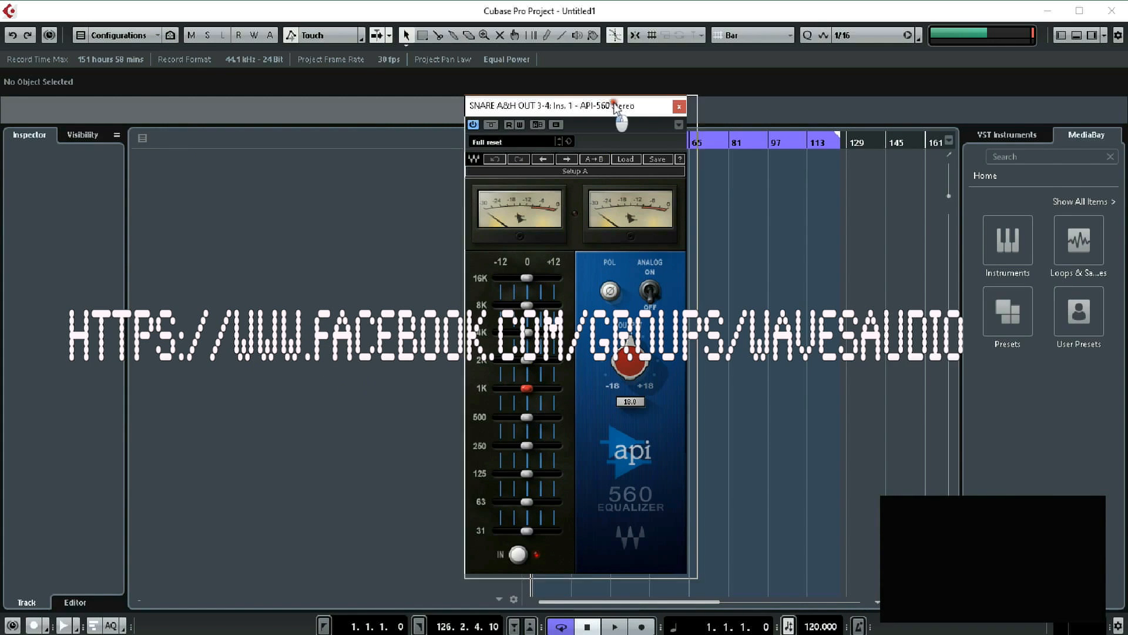
pyautogui.moveTo(615, 106); pyautogui.dragTo(634, 104)
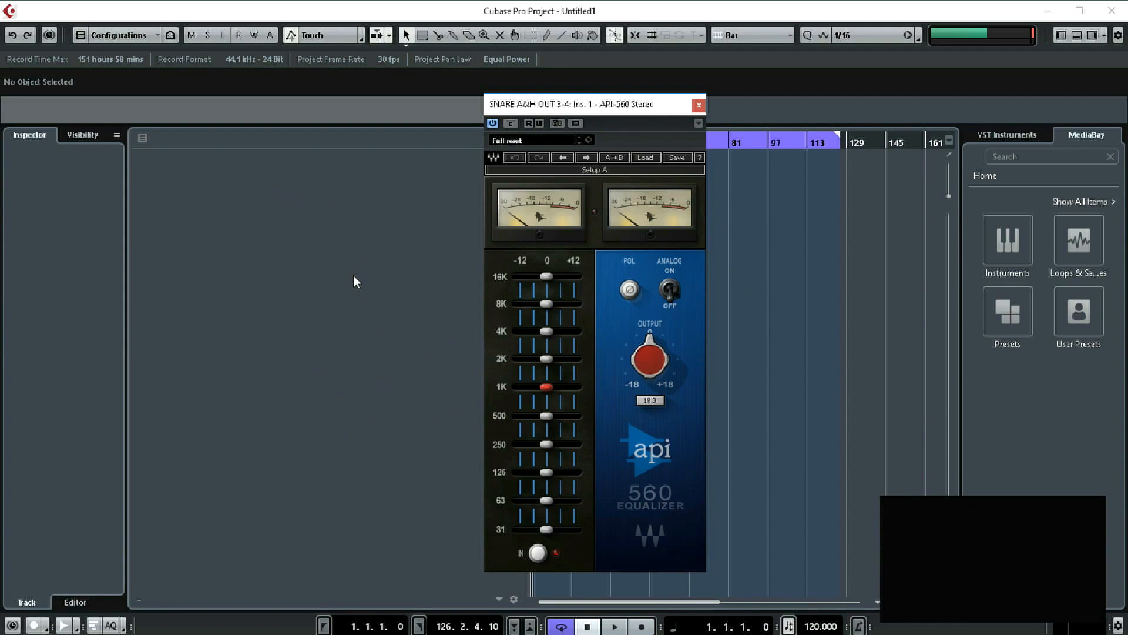
pyautogui.moveTo(618, 105); pyautogui.dragTo(635, 104)
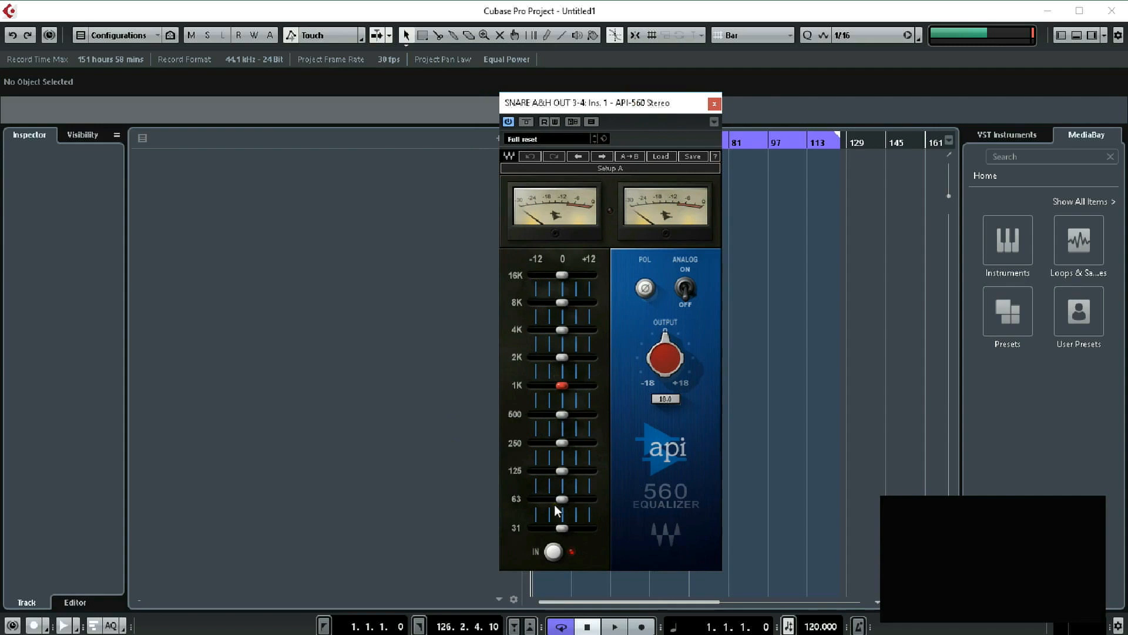
# - Try the output knob and the low-frequency sliders of the API-560 around 0 dB, and close its window
pyautogui.click(673, 360)
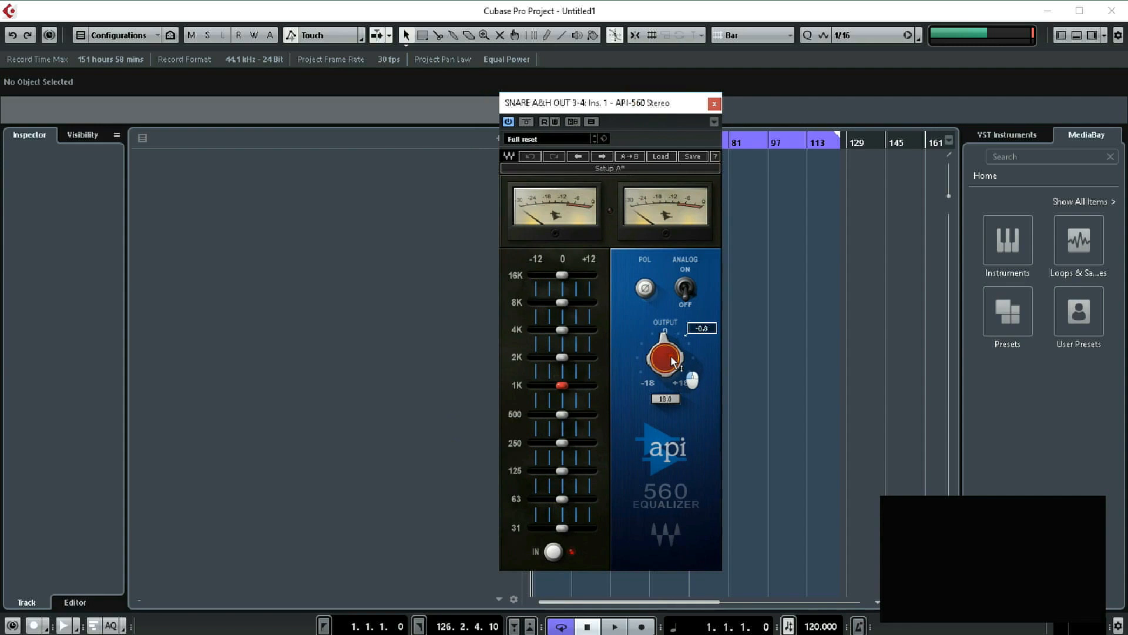
pyautogui.moveTo(672, 357); pyautogui.dragTo(668, 349)
pyautogui.click(655, 360)
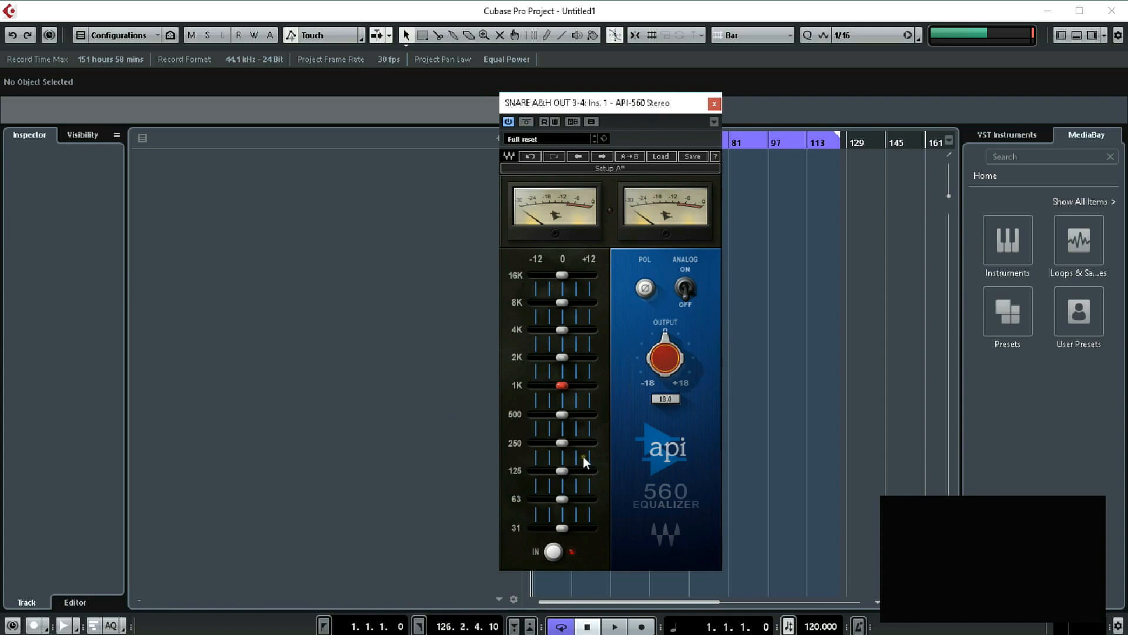
pyautogui.moveTo(568, 468)
pyautogui.mouseDown()
pyautogui.moveTo(616, 471)
pyautogui.moveTo(571, 471)
pyautogui.mouseUp()
pyautogui.moveTo(563, 476)
pyautogui.moveTo(580, 467); pyautogui.dragTo(542, 574)
pyautogui.moveTo(563, 445); pyautogui.dragTo(555, 471)
pyautogui.moveTo(665, 351)
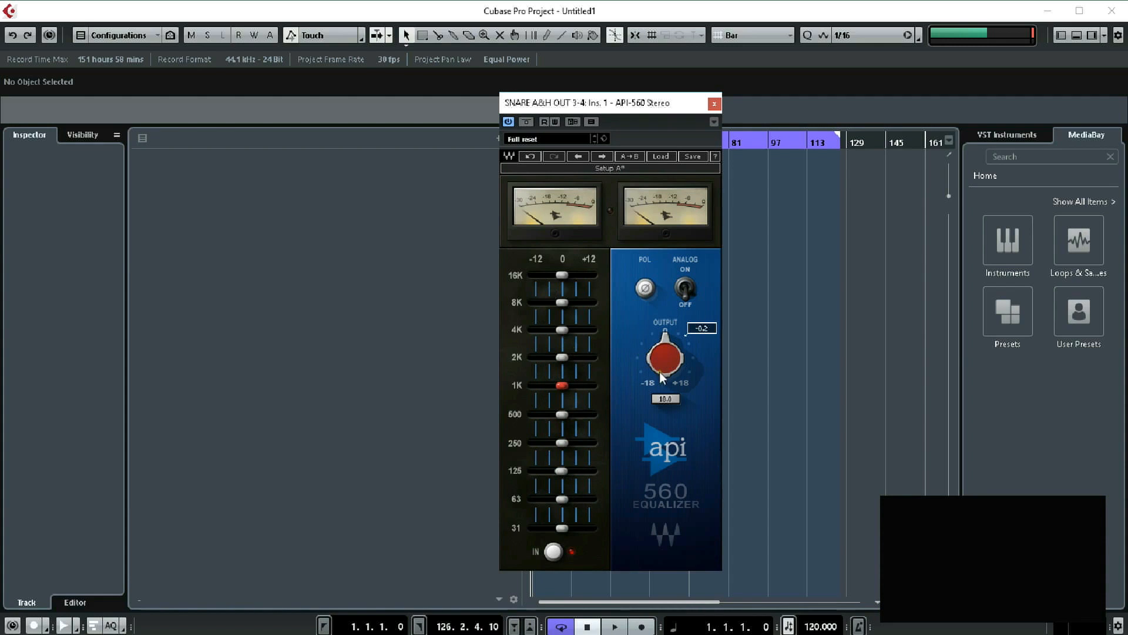
pyautogui.click(714, 106)
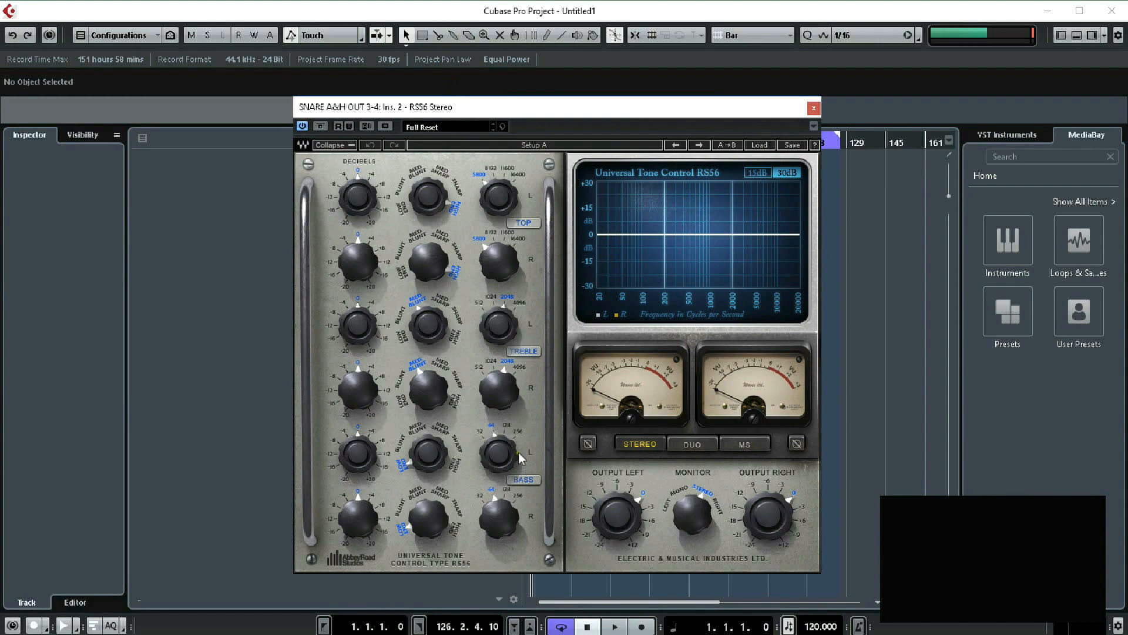
# - Cycle the RS56 through its Duo and MS processing modes and return it to Stereo
pyautogui.click(705, 443)
pyautogui.click(742, 447)
pyautogui.click(693, 445)
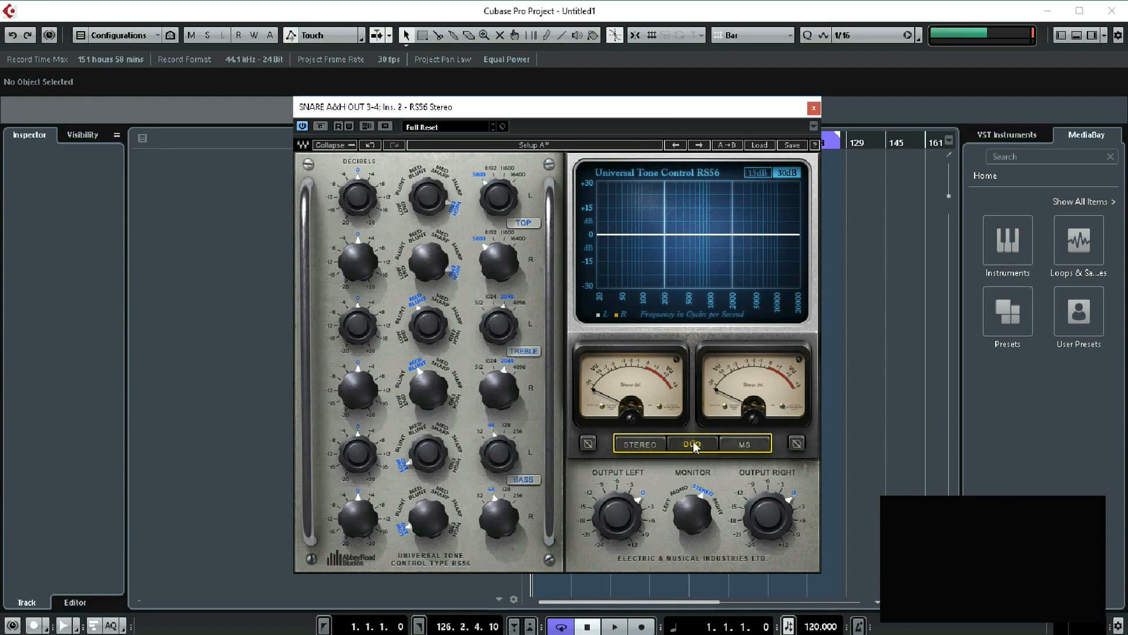
pyautogui.click(760, 447)
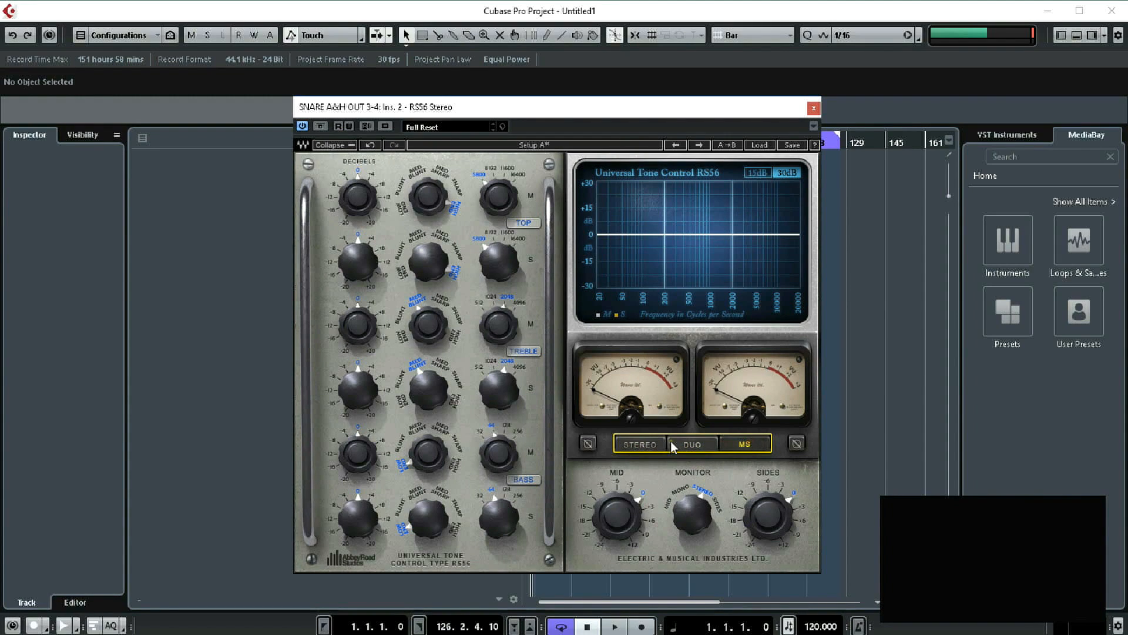
pyautogui.click(650, 445)
pyautogui.click(694, 445)
pyautogui.click(739, 443)
pyautogui.click(653, 444)
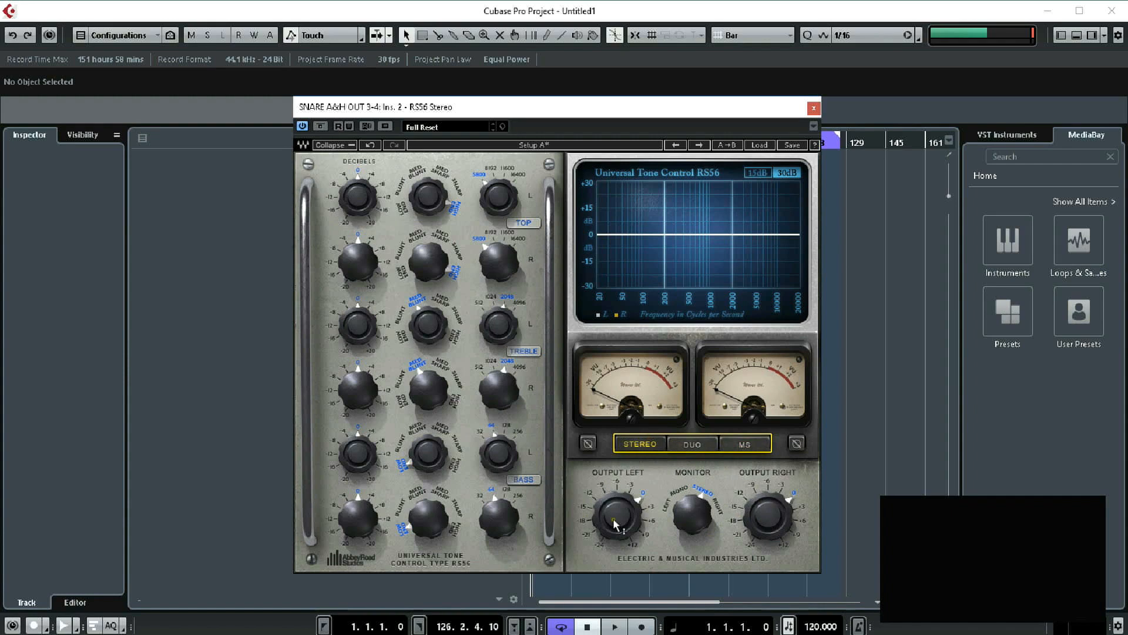
# - Set the RS56 to MS mode and leave its monitor selector on Stereo
pyautogui.moveTo(694, 505); pyautogui.dragTo(711, 551)
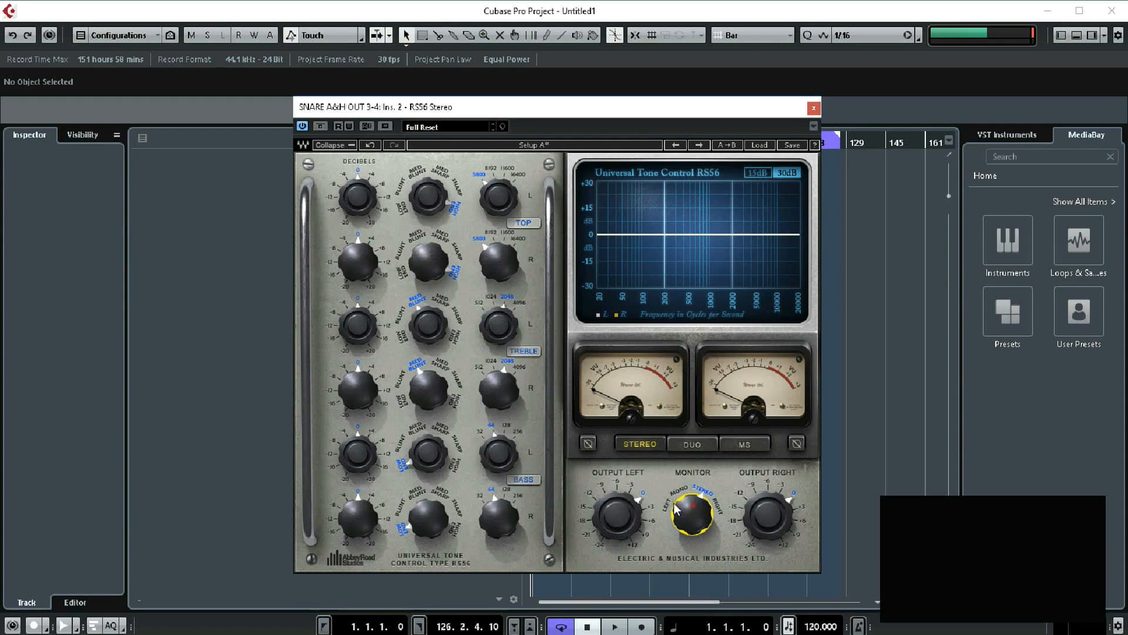
pyautogui.click(702, 444)
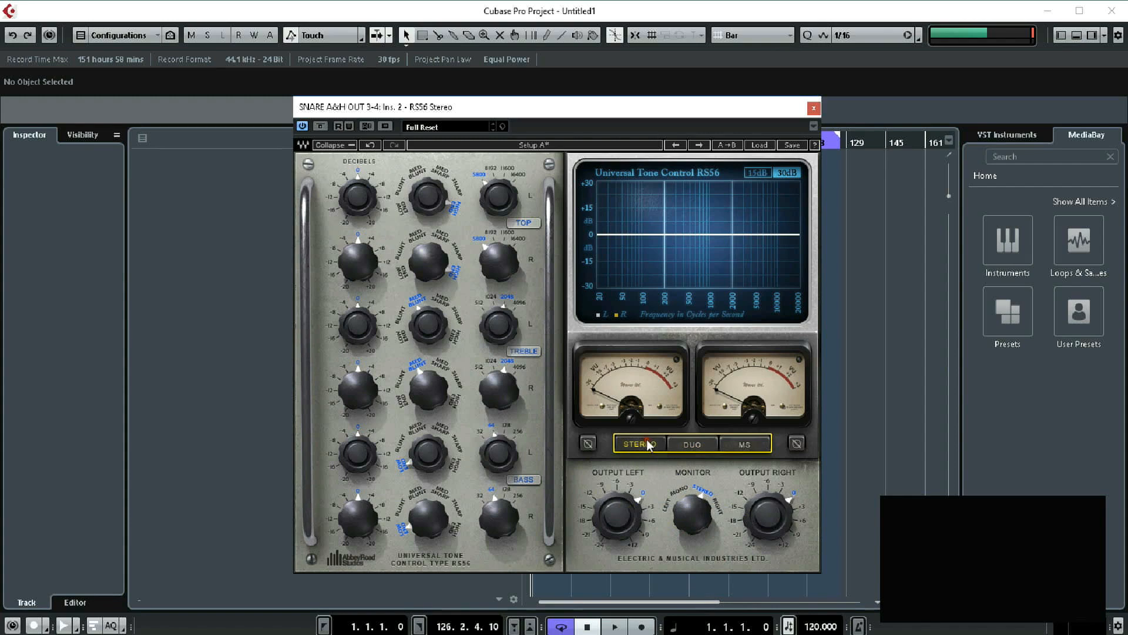
pyautogui.click(758, 448)
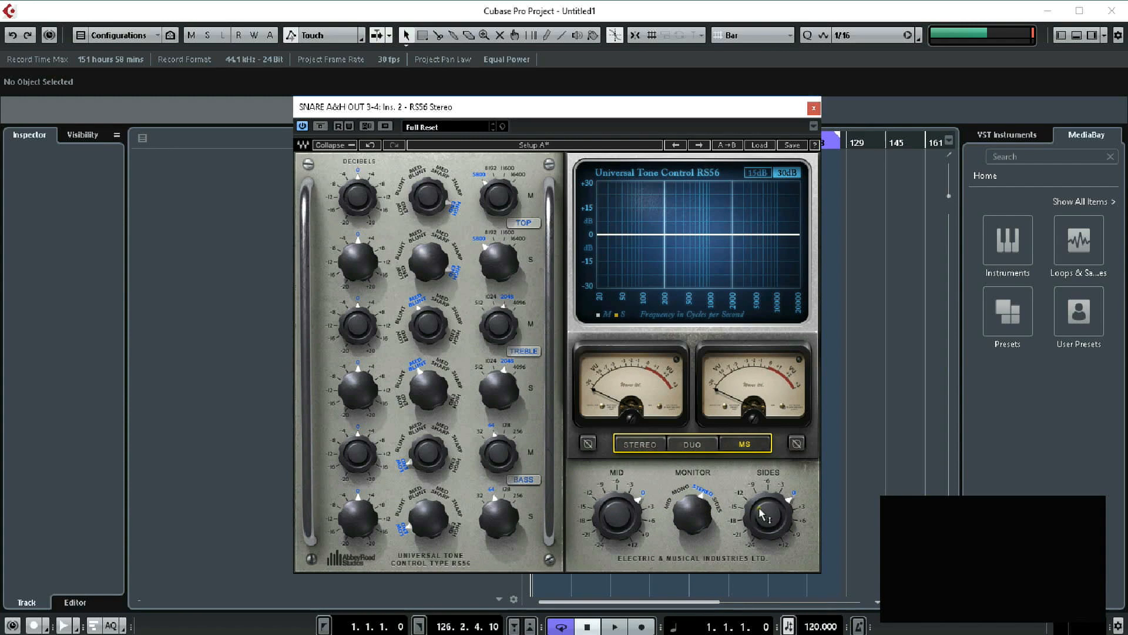
pyautogui.moveTo(708, 512); pyautogui.dragTo(704, 477)
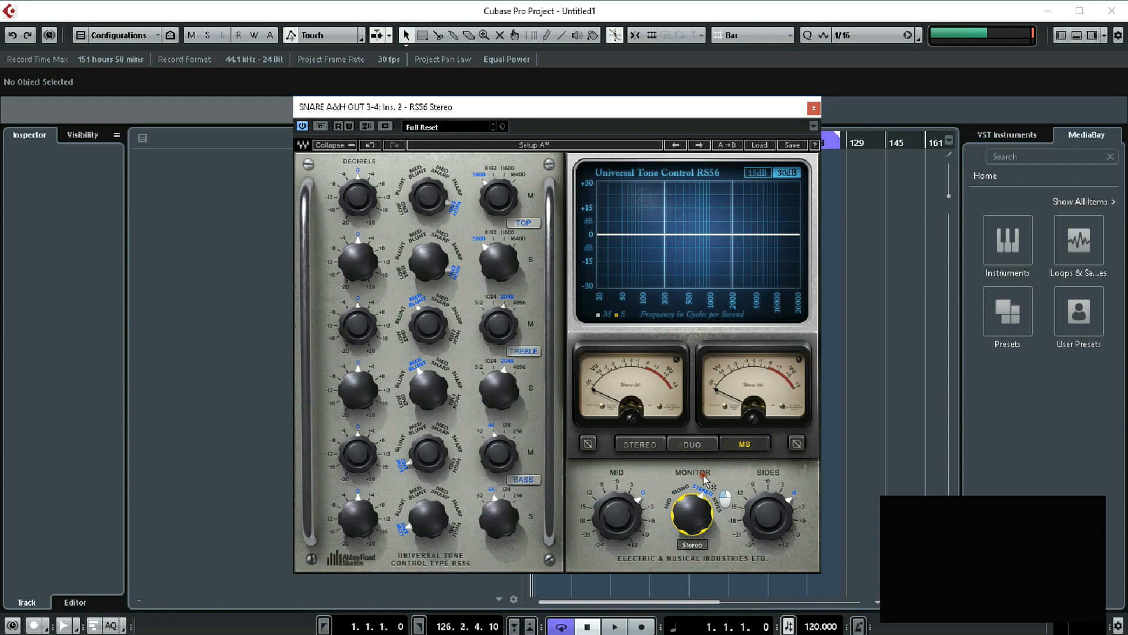
# - Vary the RS56's Sides output level up and down around 0 dB
pyautogui.moveTo(767, 511); pyautogui.dragTo(744, 480)
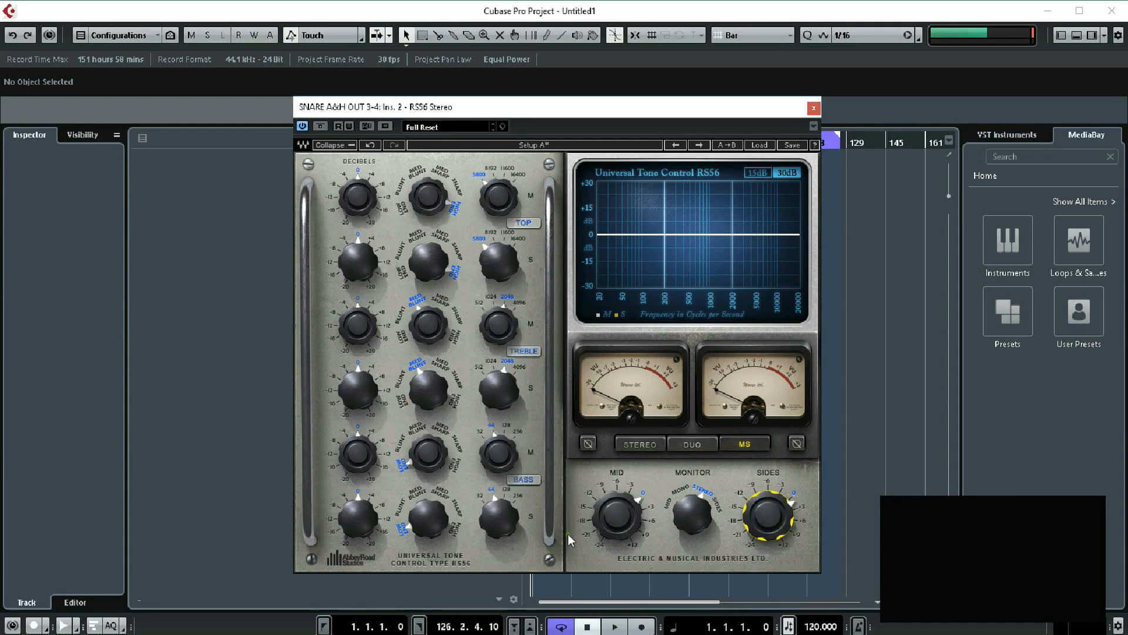
pyautogui.moveTo(775, 529)
pyautogui.mouseDown()
pyautogui.moveTo(762, 519)
pyautogui.moveTo(783, 534)
pyautogui.moveTo(764, 521)
pyautogui.mouseUp()
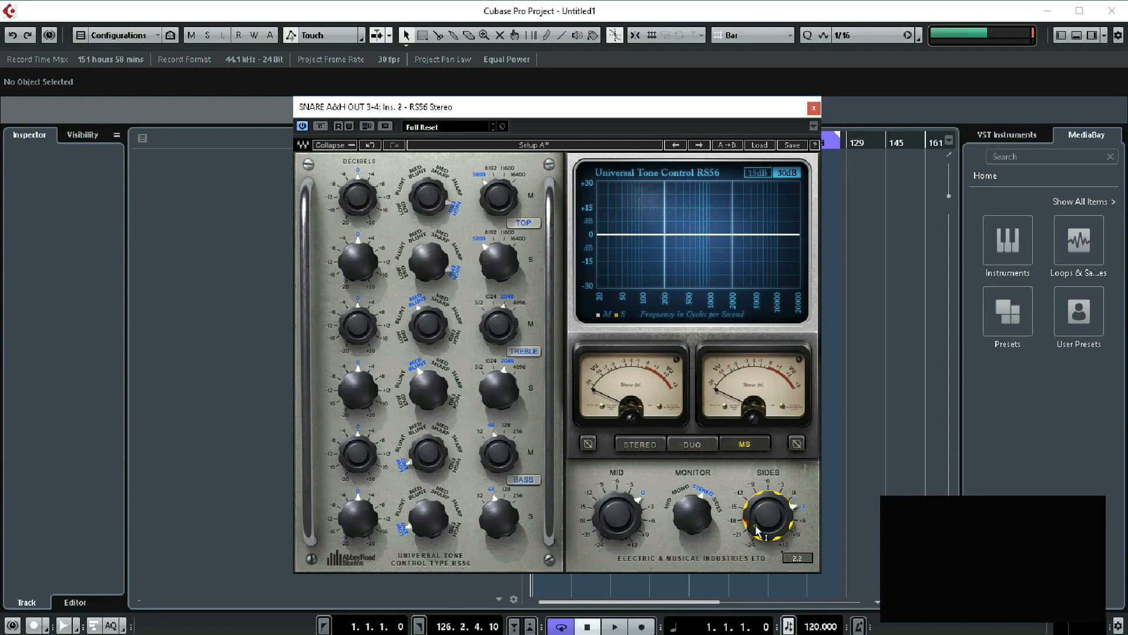
pyautogui.moveTo(755, 506); pyautogui.dragTo(744, 518)
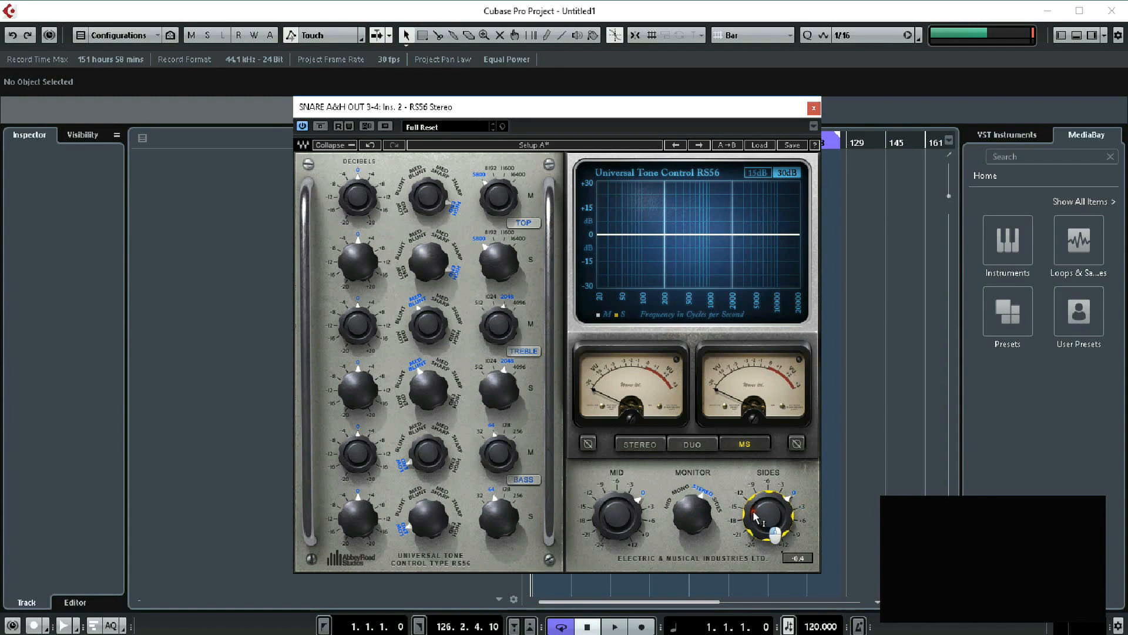
# - Cut the sides' bass by 20 dB at 32 Hz and boost the sides' treble band by 4 dB at 512 Hz with the Low End shape
pyautogui.moveTo(482, 515); pyautogui.dragTo(488, 547)
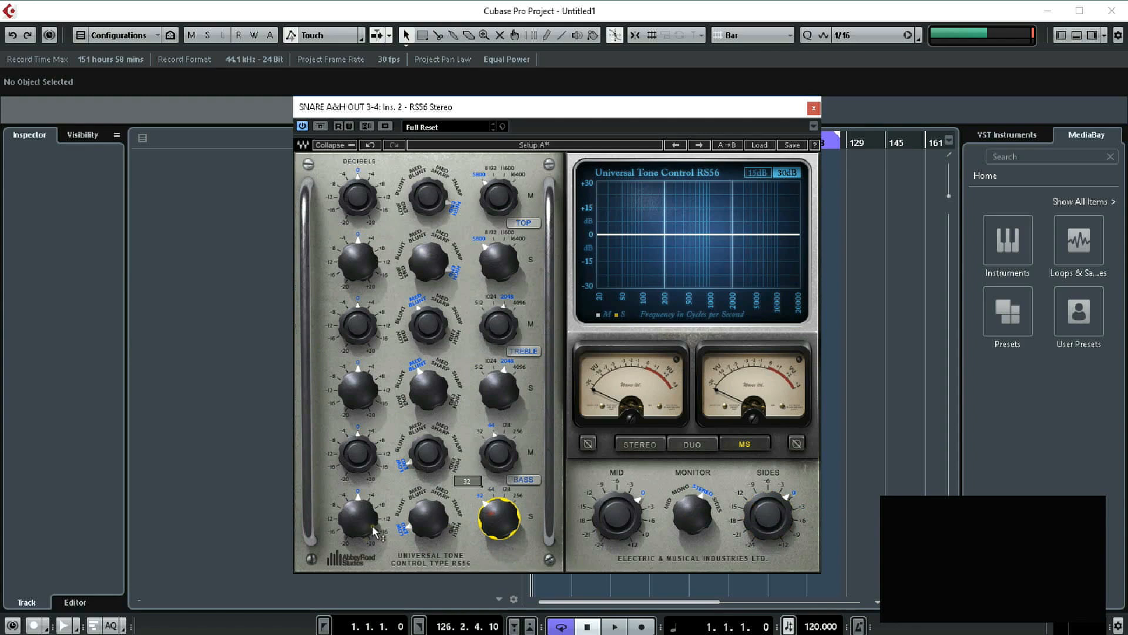
pyautogui.moveTo(358, 512); pyautogui.dragTo(359, 559)
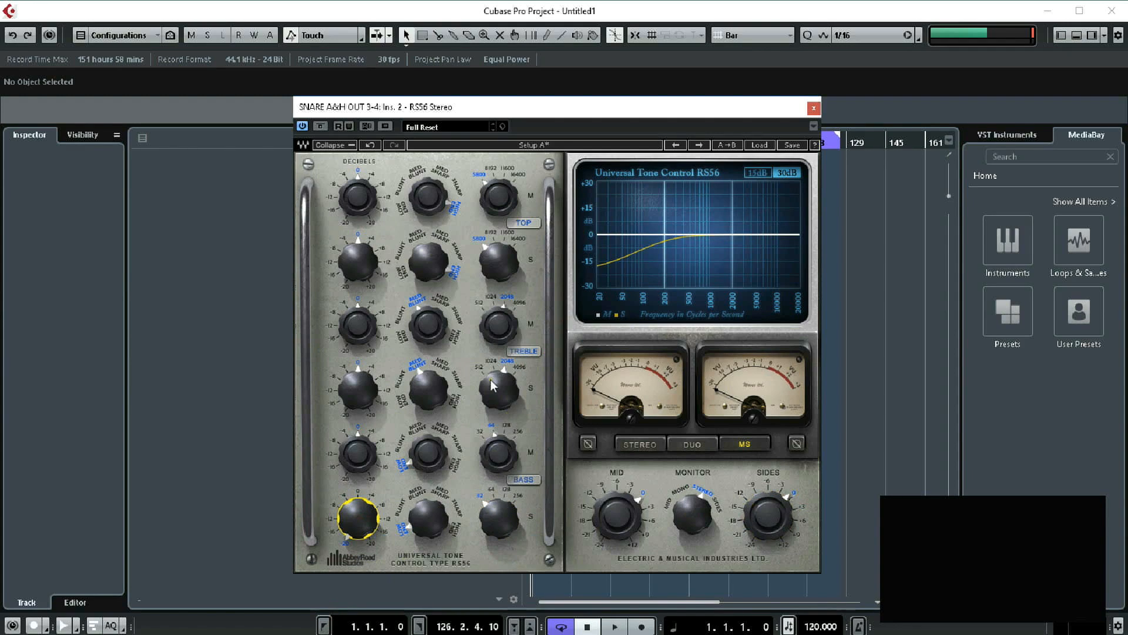
pyautogui.moveTo(504, 389); pyautogui.dragTo(501, 452)
pyautogui.moveTo(359, 390); pyautogui.dragTo(435, 465)
# - Set the sides' top band to 16400 Hz with a 4 dB cut and the Blunt shape
pyautogui.moveTo(517, 283); pyautogui.dragTo(517, 258)
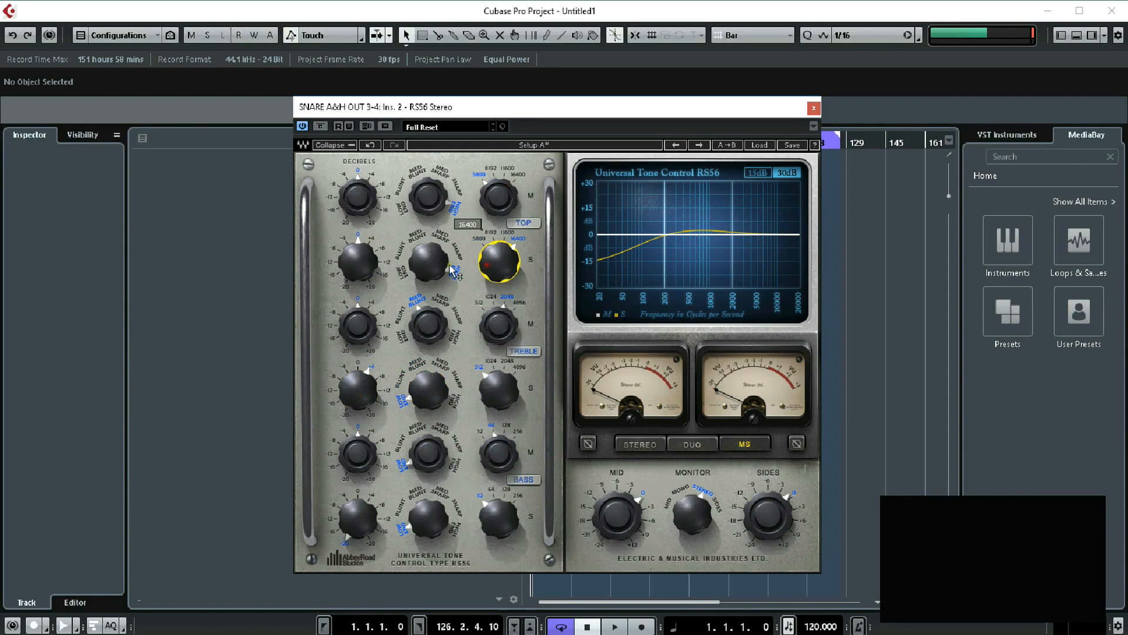
pyautogui.moveTo(358, 268); pyautogui.dragTo(347, 299)
pyautogui.moveTo(449, 246); pyautogui.dragTo(388, 344)
# - Boost the mid channel's top band slightly at 16400 Hz and close the RS56 window
pyautogui.moveTo(499, 197); pyautogui.dragTo(536, 106)
pyautogui.moveTo(346, 183); pyautogui.dragTo(368, 211)
pyautogui.click(348, 202)
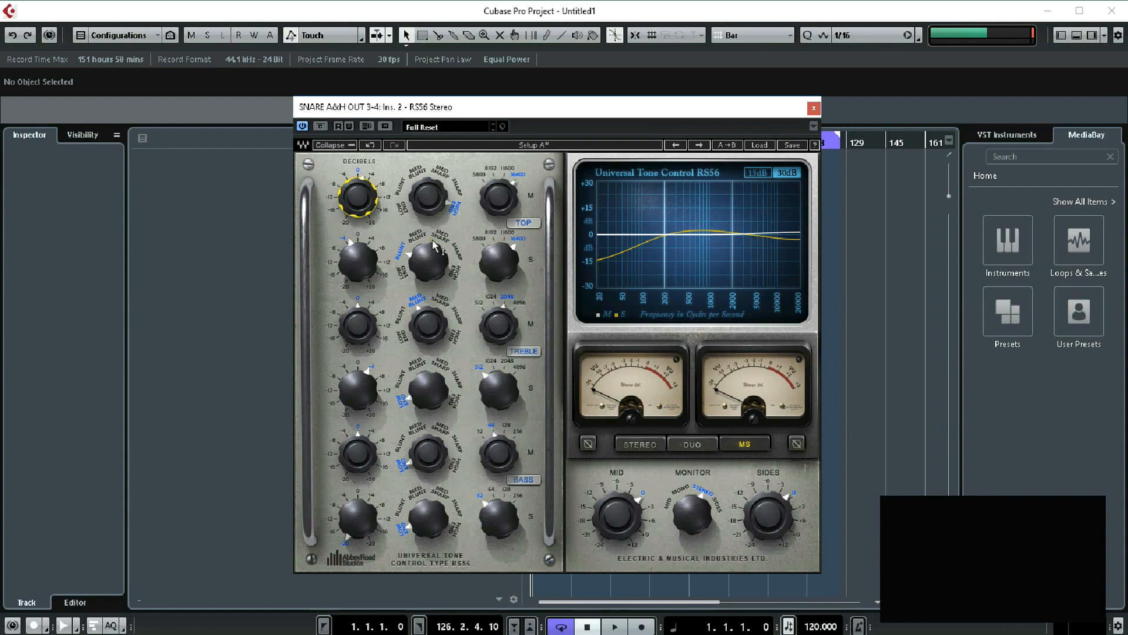
pyautogui.moveTo(638, 105); pyautogui.dragTo(636, 101)
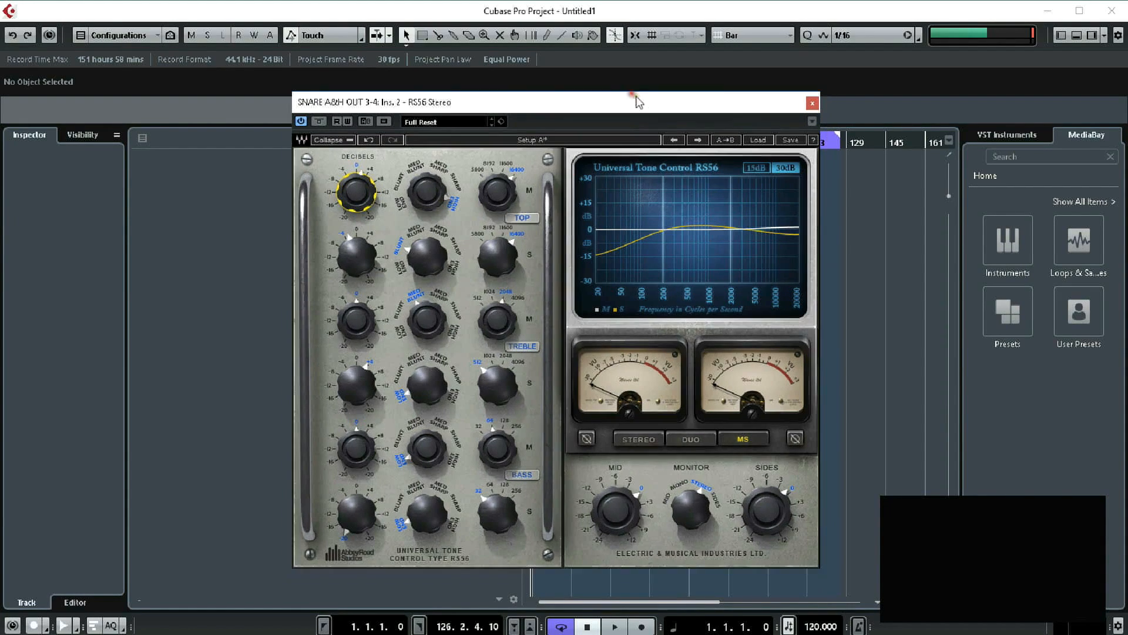
pyautogui.click(812, 104)
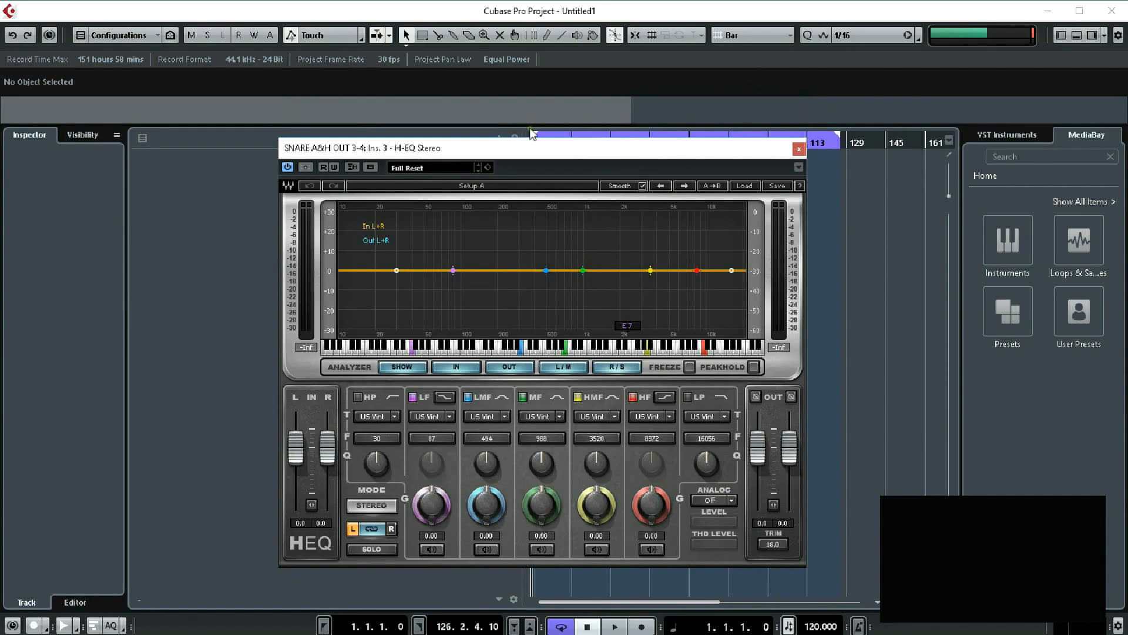
# - Set the H-EQ's MF band filter type to UK Vintage 2, trying UK Vintage 1 first
pyautogui.moveTo(537, 150); pyautogui.dragTo(596, 170)
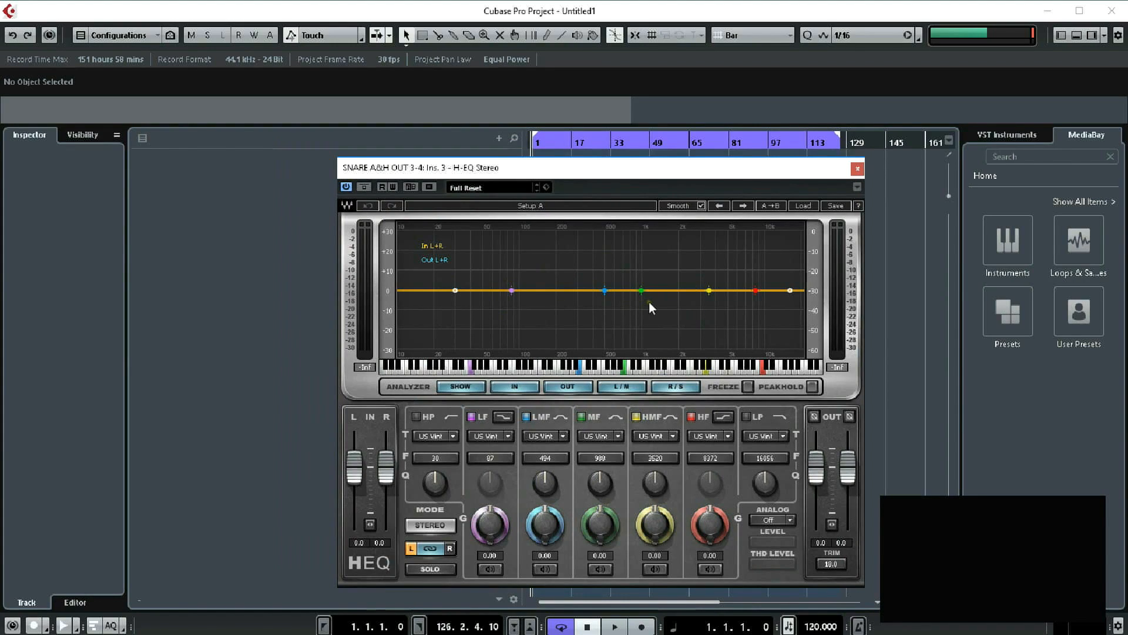
pyautogui.click(614, 435)
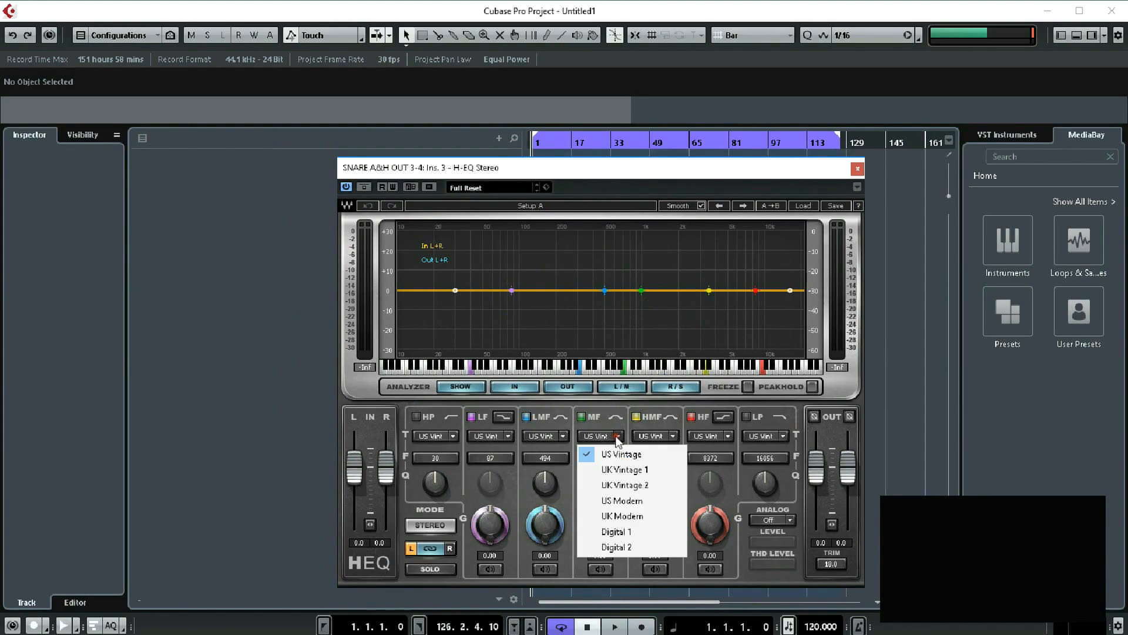
pyautogui.click(621, 468)
pyautogui.click(621, 434)
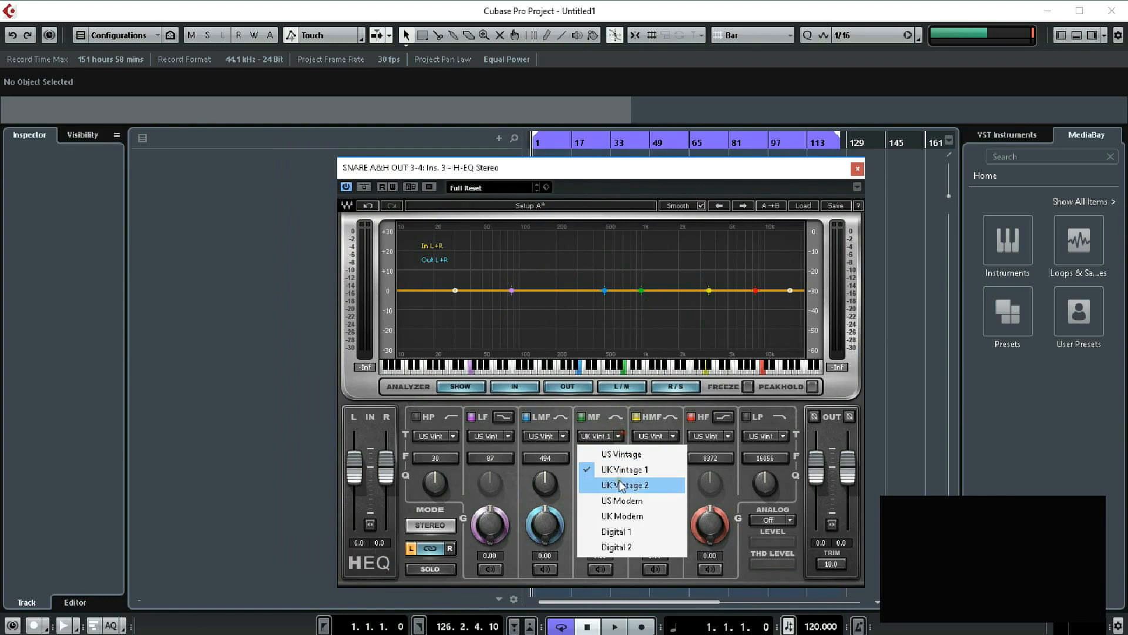
pyautogui.click(625, 485)
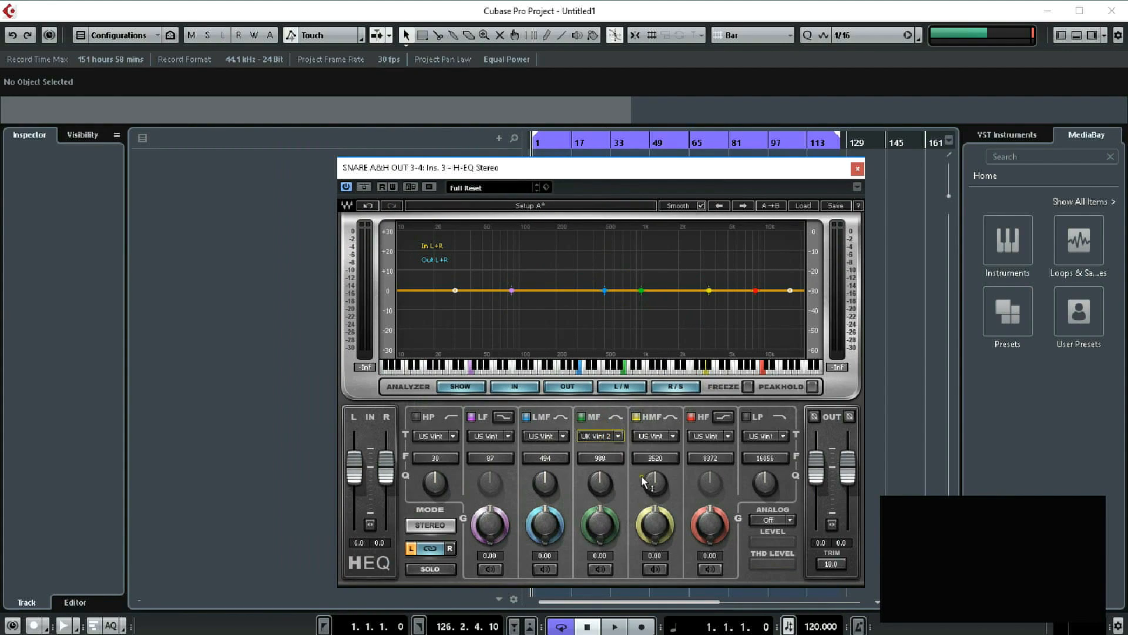
# - Set the H-EQ's analog mode to US Vintage, adjust its THD level with Level at 114 %, and close the plug-in window
pyautogui.click(787, 519)
pyautogui.click(779, 552)
pyautogui.moveTo(777, 564); pyautogui.dragTo(773, 539)
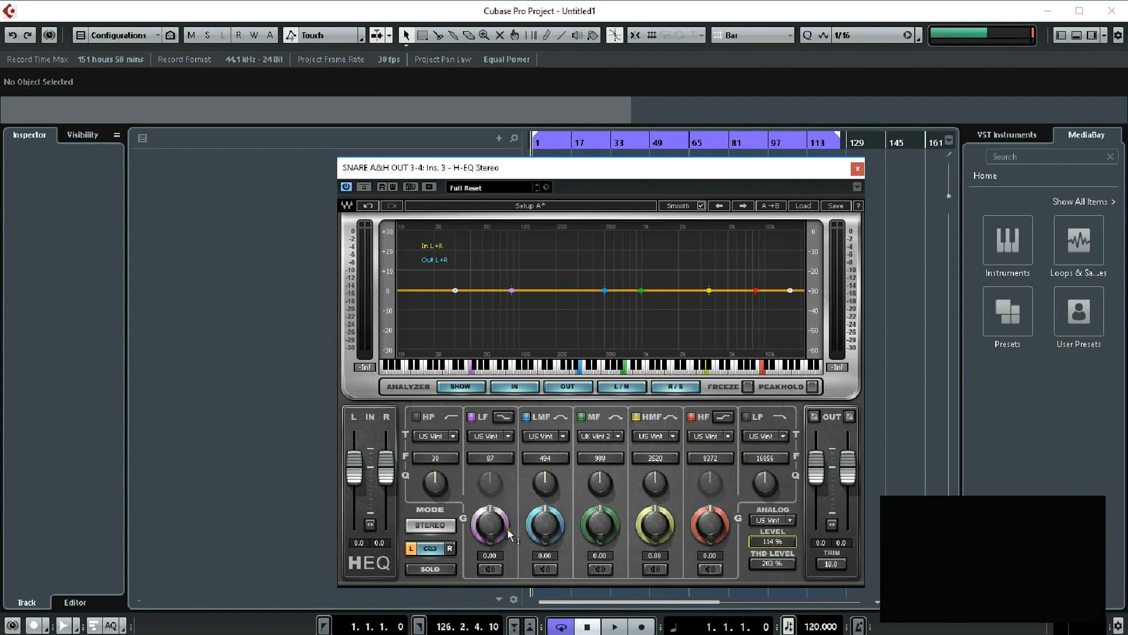
pyautogui.click(857, 170)
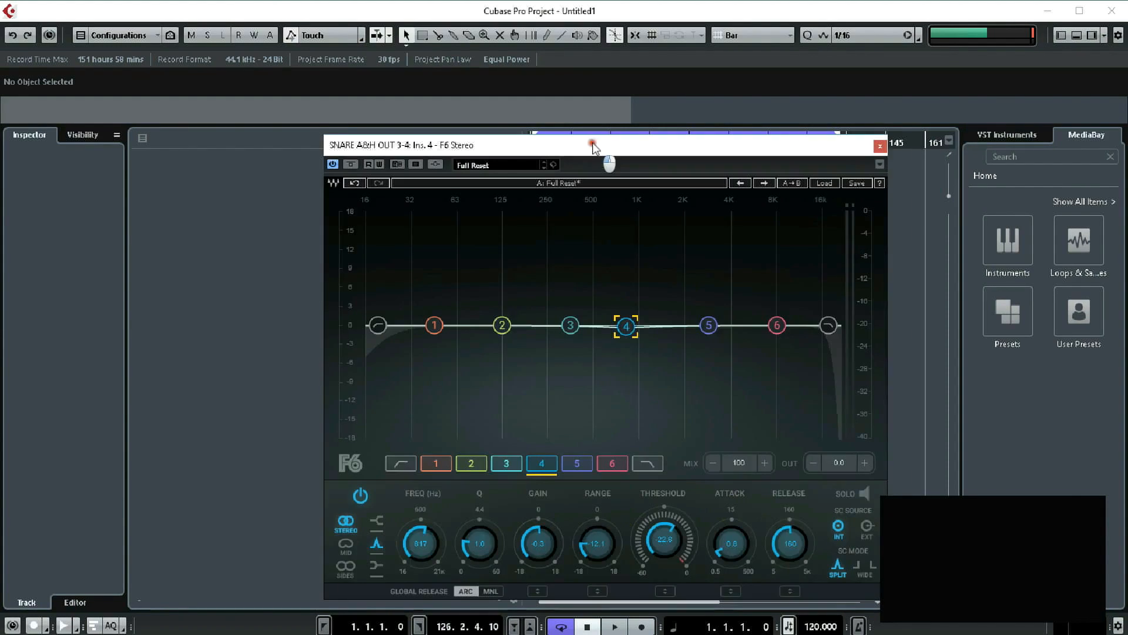
# - Set F6 band 4 to about 1007 Hz with 1.0 dB gain, a lower threshold, attack 0.5 and release 129
pyautogui.moveTo(590, 142)
pyautogui.mouseDown()
pyautogui.moveTo(602, 150)
pyautogui.moveTo(596, 138)
pyautogui.mouseUp()
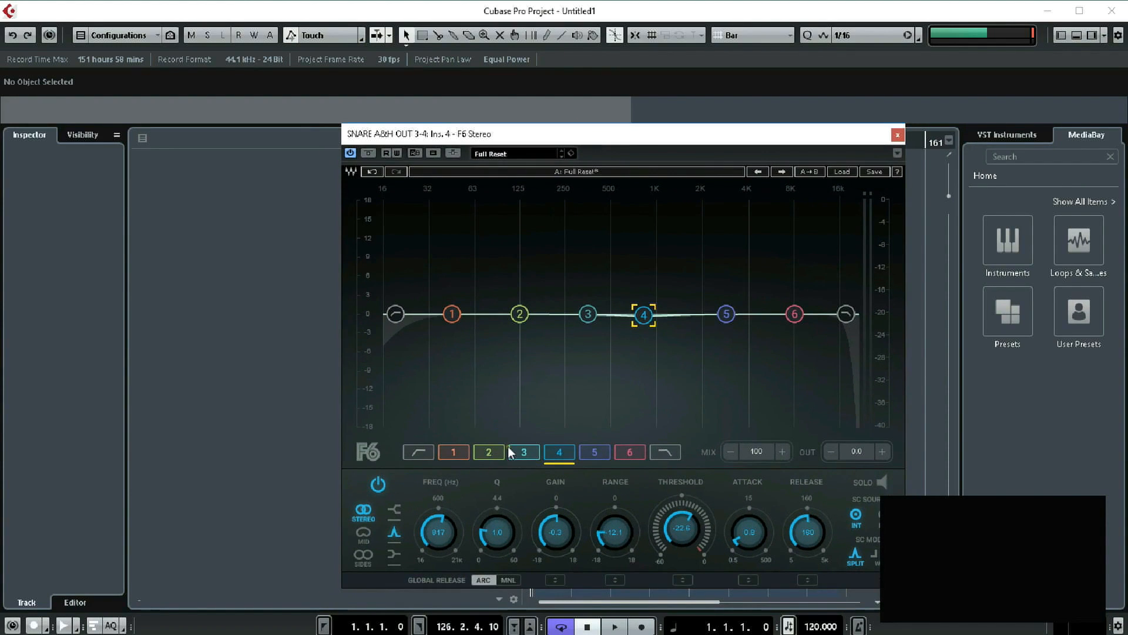
pyautogui.moveTo(644, 315); pyautogui.dragTo(657, 319)
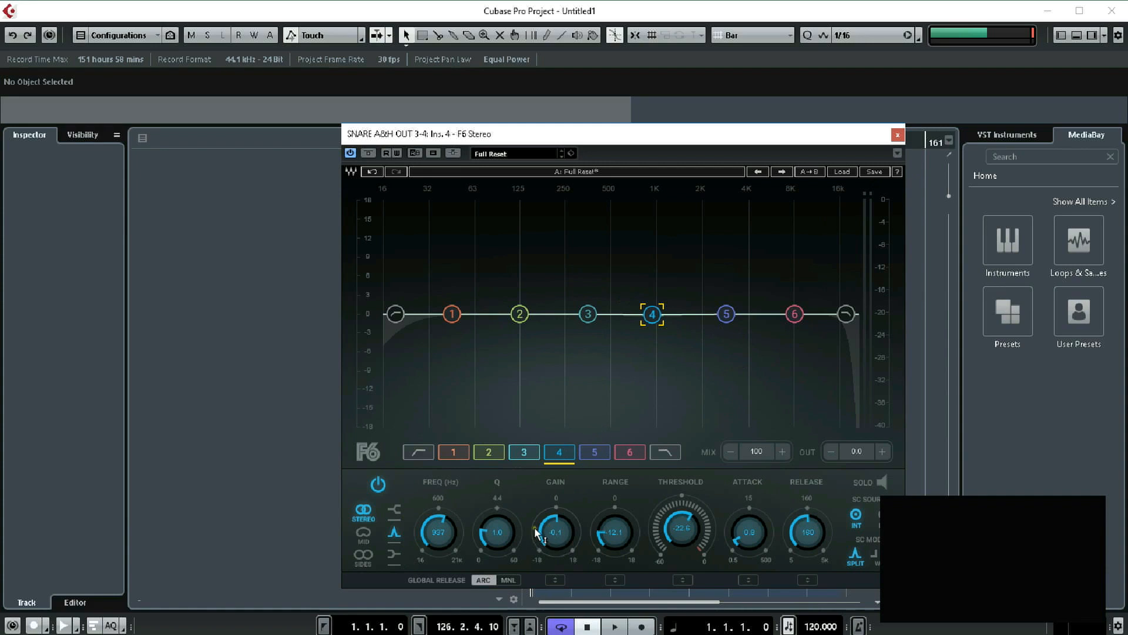
pyautogui.scroll(-4, 674, 555)
pyautogui.scroll(-3, 675, 535)
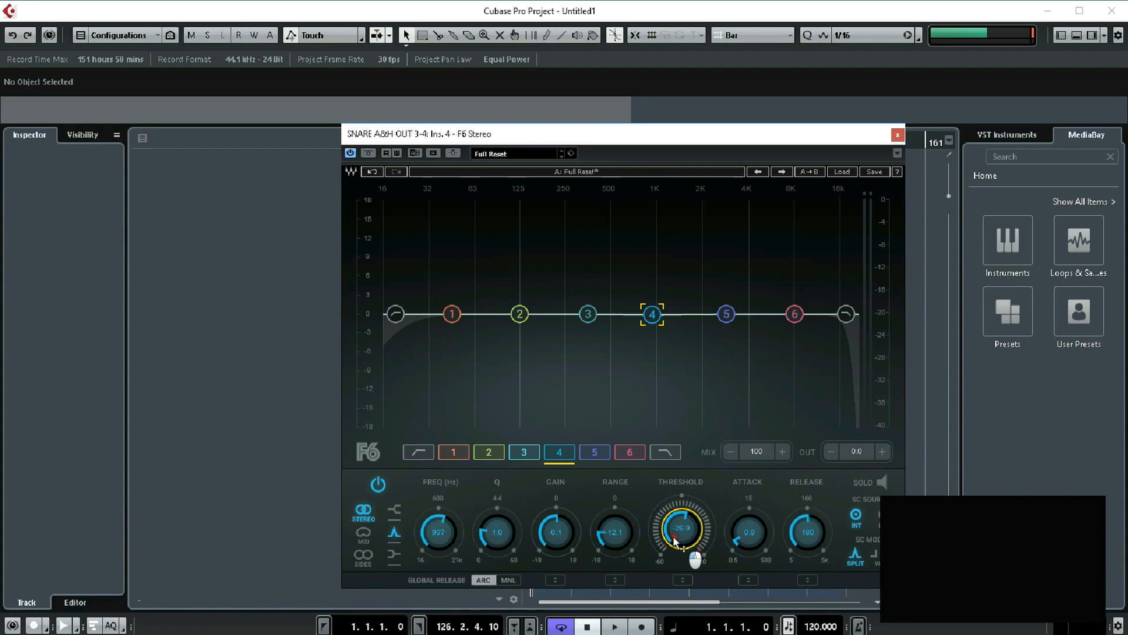
pyautogui.moveTo(649, 320); pyautogui.dragTo(651, 316)
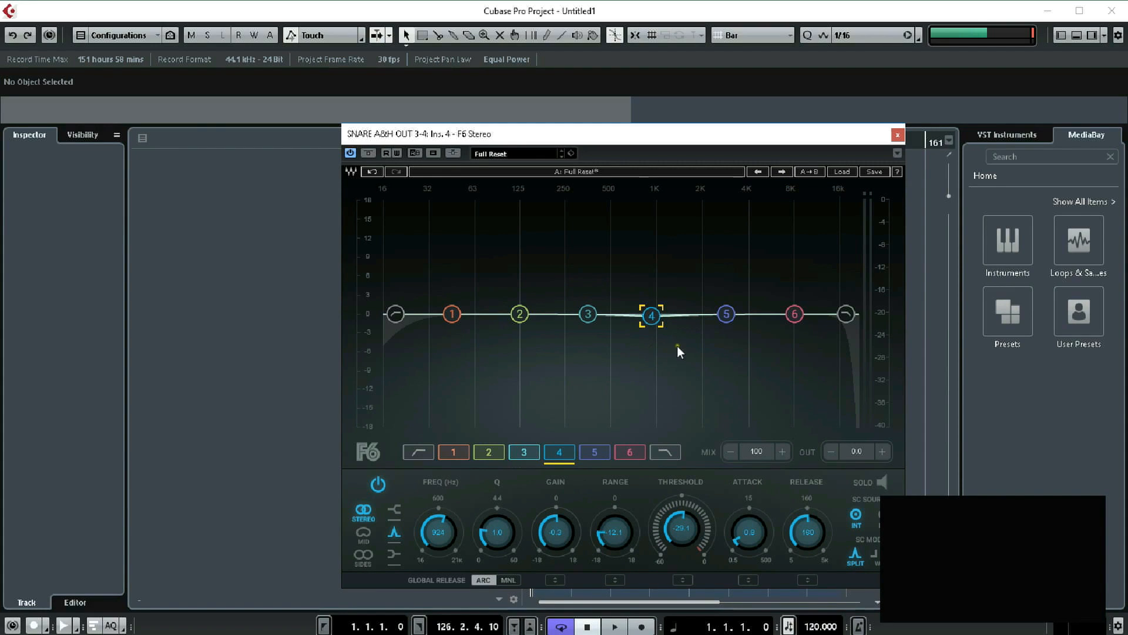
pyautogui.moveTo(650, 319)
pyautogui.mouseDown()
pyautogui.moveTo(667, 327)
pyautogui.moveTo(653, 315)
pyautogui.mouseUp()
pyautogui.moveTo(678, 528); pyautogui.dragTo(823, 523)
pyautogui.moveTo(556, 529); pyautogui.dragTo(554, 553)
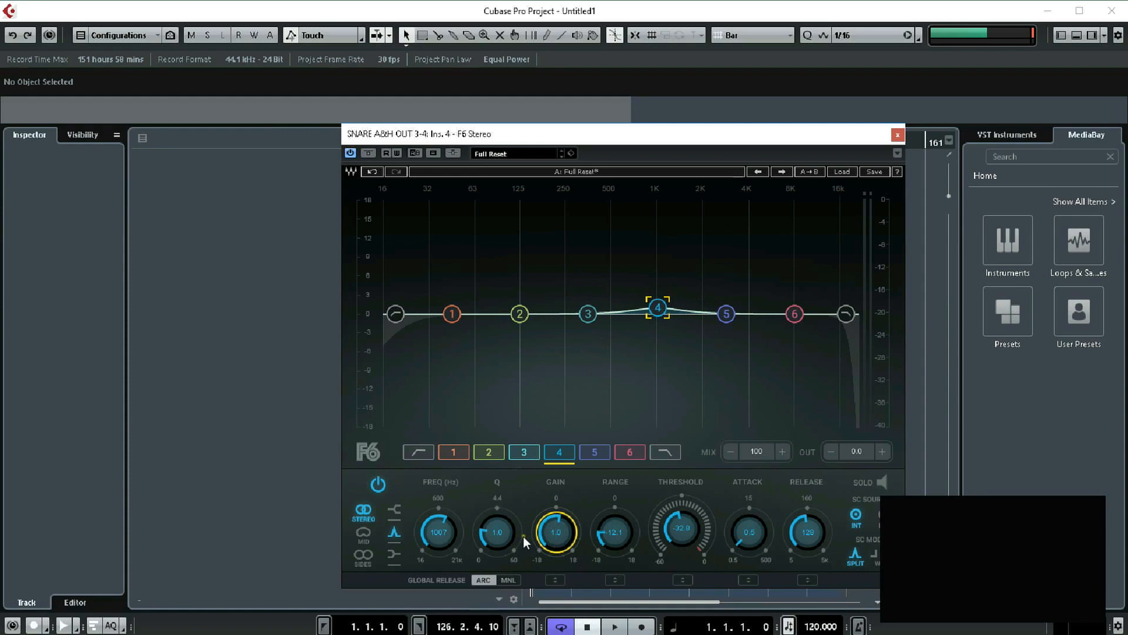
# - Retune F6 band 4 to about 900 Hz with Q 1.6, lower its range and threshold, and close the plug-in window
pyautogui.moveTo(616, 535)
pyautogui.mouseDown()
pyautogui.moveTo(630, 552)
pyautogui.moveTo(627, 594)
pyautogui.moveTo(625, 536)
pyautogui.mouseUp()
pyautogui.moveTo(697, 532); pyautogui.dragTo(703, 562)
pyautogui.click(440, 535)
pyautogui.moveTo(439, 535); pyautogui.dragTo(504, 515)
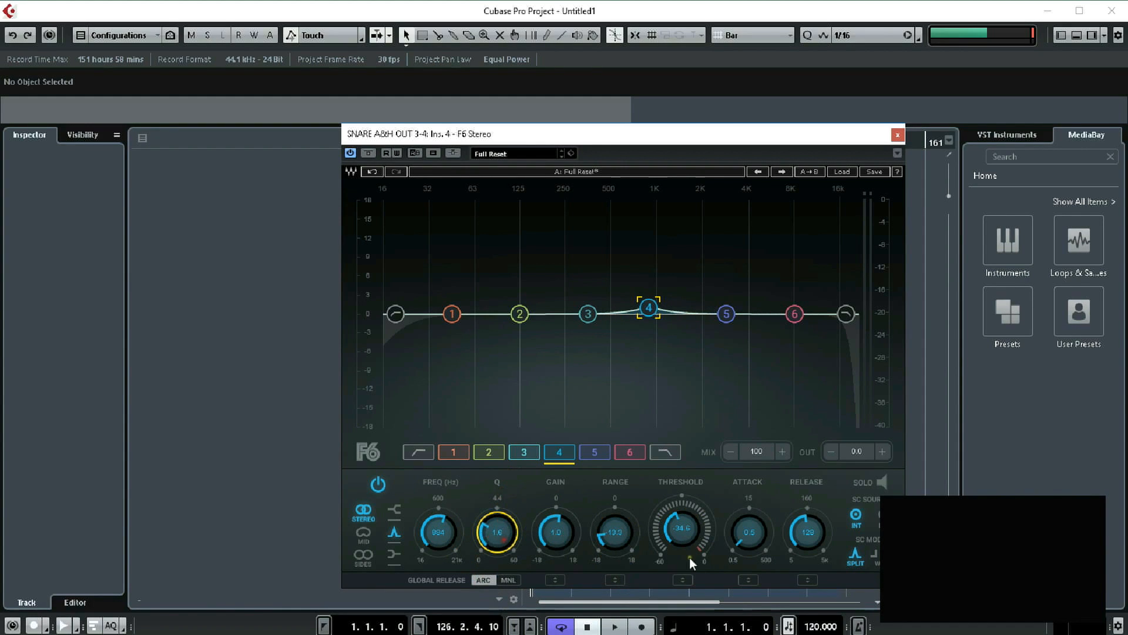
pyautogui.click(685, 540)
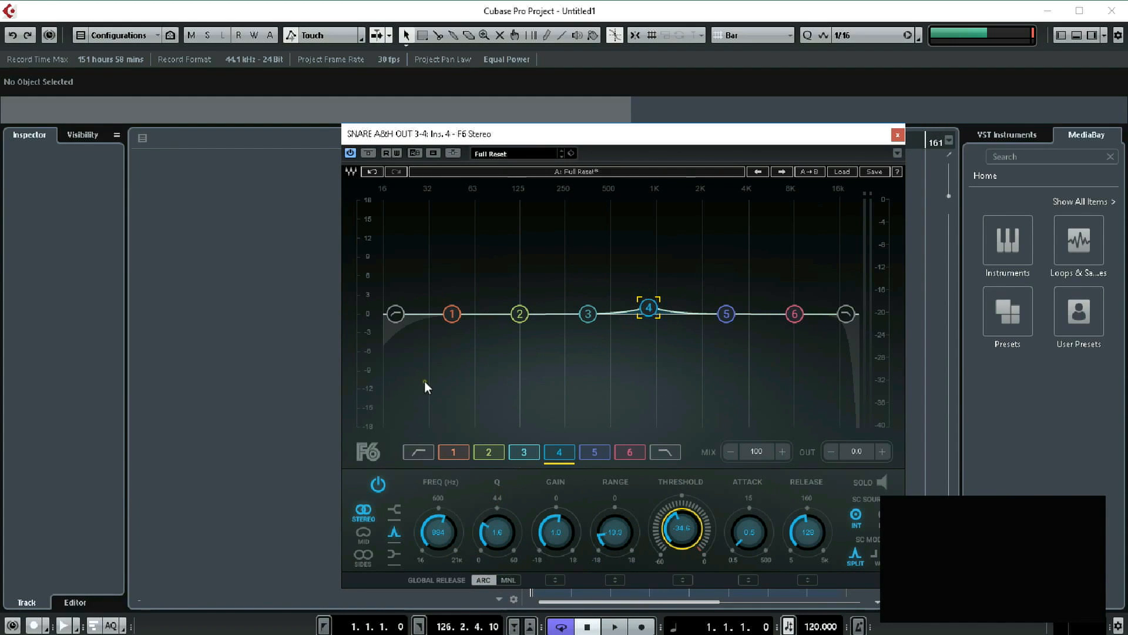
pyautogui.moveTo(687, 531); pyautogui.dragTo(717, 549)
pyautogui.click(897, 136)
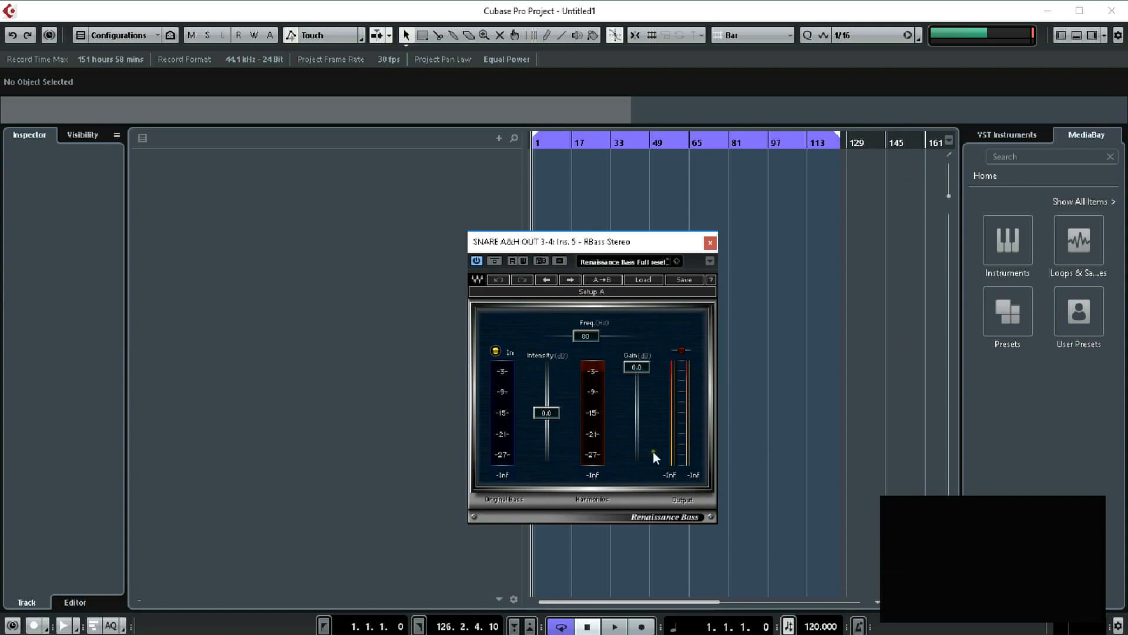
# - Reposition the Renaissance Bass window, adjust its frequency slightly, and close the plug-in
pyautogui.moveTo(612, 245); pyautogui.dragTo(626, 224)
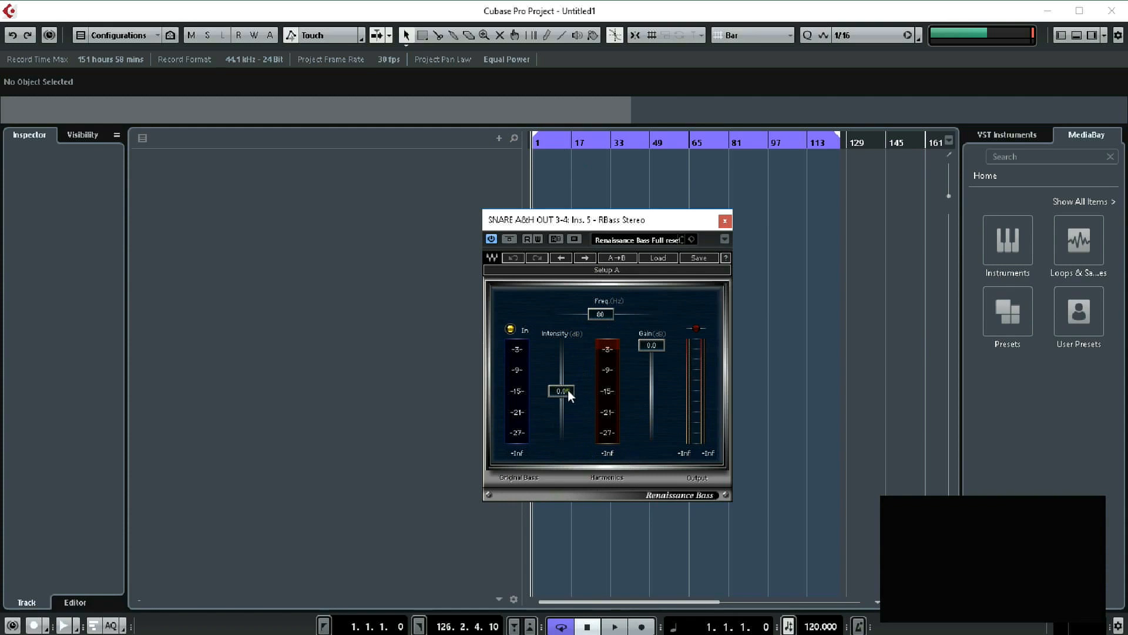
pyautogui.moveTo(609, 315); pyautogui.dragTo(603, 316)
pyautogui.moveTo(594, 311); pyautogui.dragTo(587, 314)
pyautogui.click(727, 222)
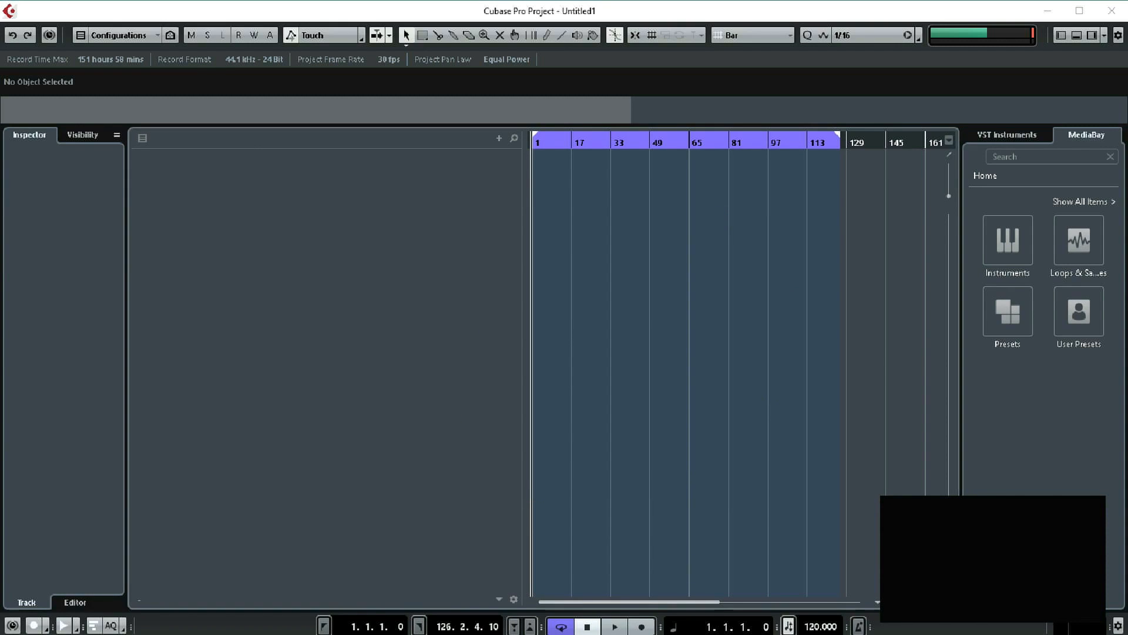
# - Lower LoAir's LoAIR and LO levels slightly towards 0 and toggle Align for the direct signal
pyautogui.moveTo(452, 233); pyautogui.dragTo(573, 220)
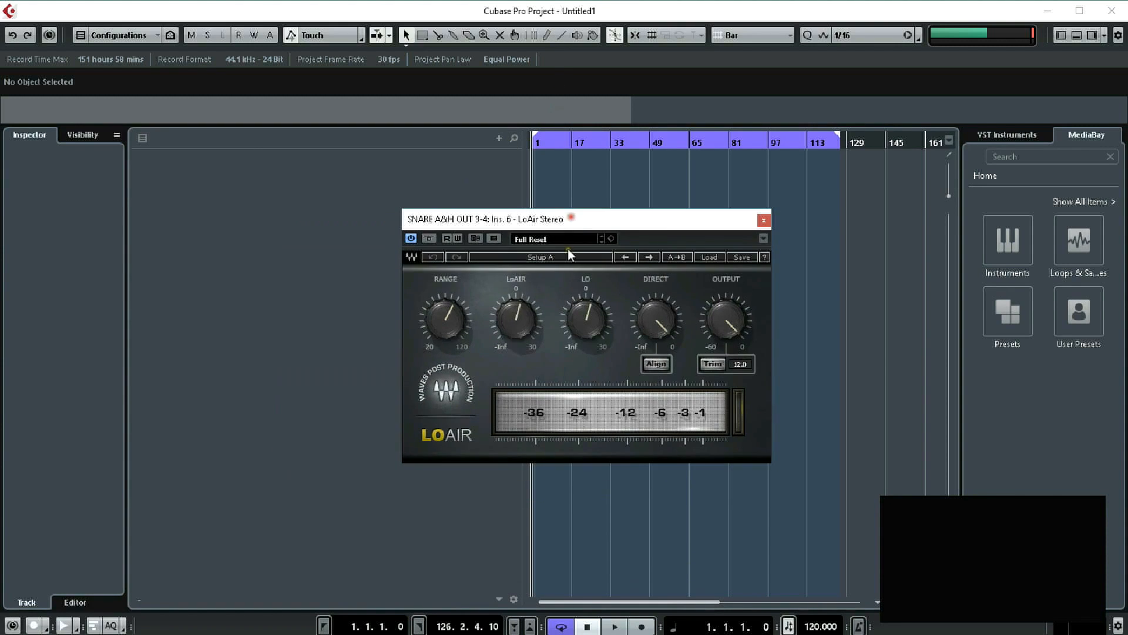
pyautogui.moveTo(512, 325); pyautogui.dragTo(523, 349)
pyautogui.click(530, 334)
pyautogui.click(575, 325)
pyautogui.click(515, 327)
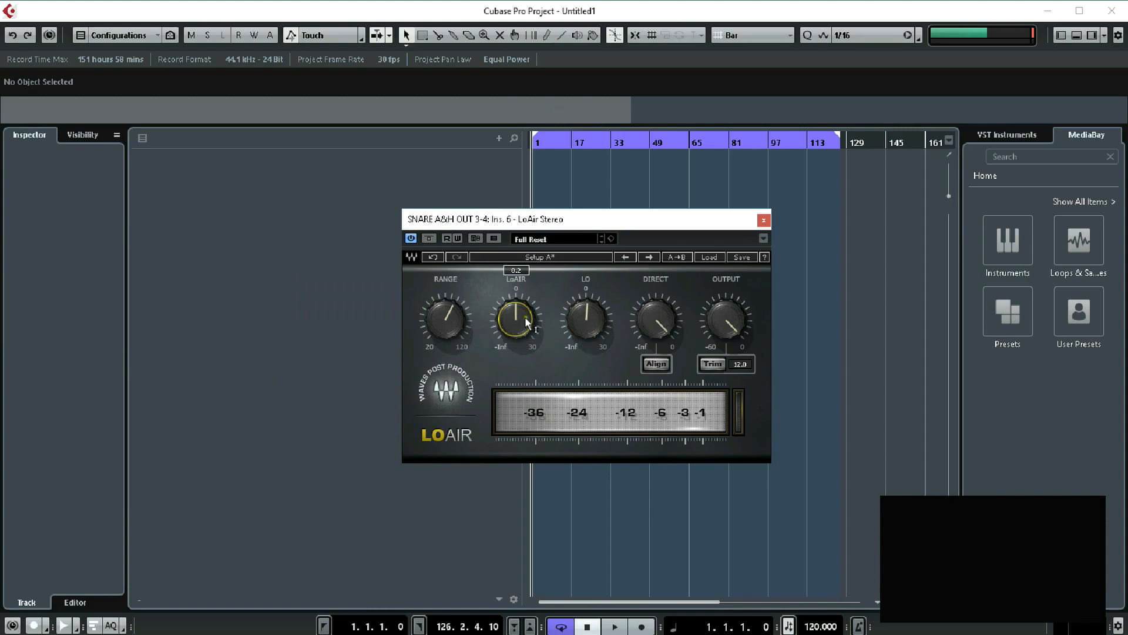
pyautogui.moveTo(525, 325)
pyautogui.mouseDown()
pyautogui.moveTo(511, 331)
pyautogui.moveTo(510, 312)
pyautogui.mouseUp()
pyautogui.click(518, 323)
pyautogui.click(656, 363)
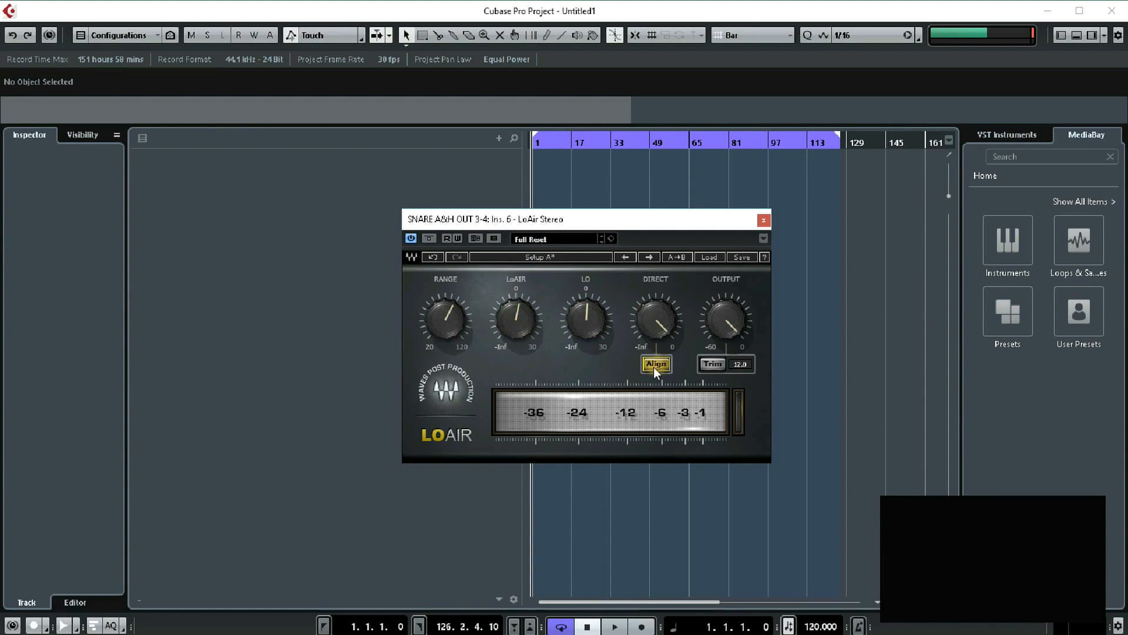
# - Set LoAir's LO level to -0.4, raise its Range to 120, and close the plug-in window
pyautogui.moveTo(584, 312); pyautogui.dragTo(594, 370)
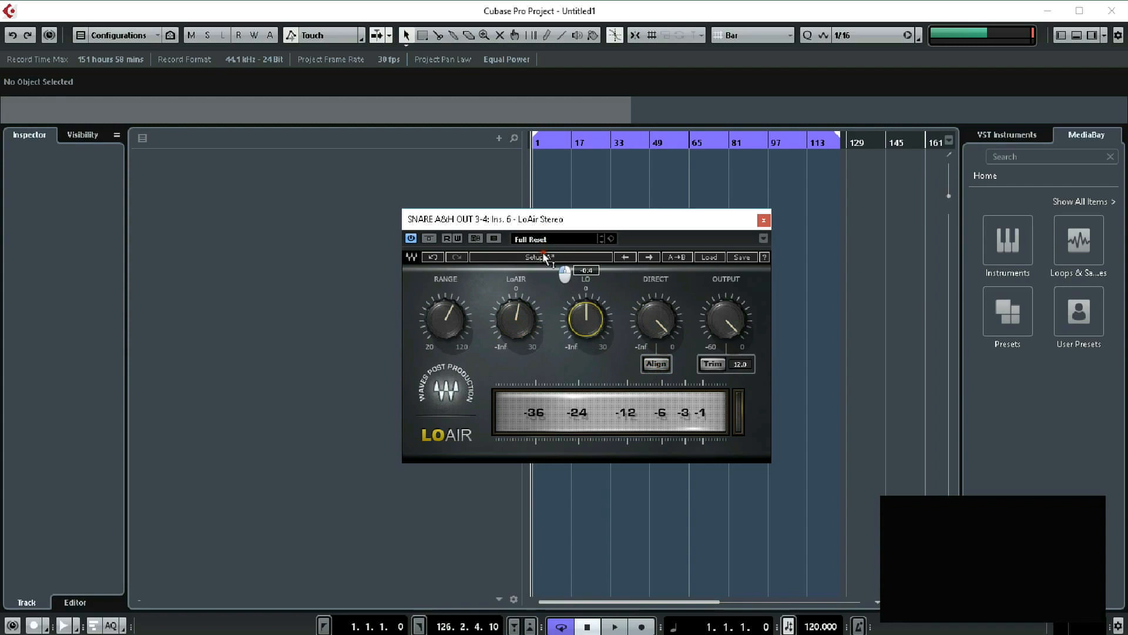
pyautogui.moveTo(464, 314); pyautogui.dragTo(428, 206)
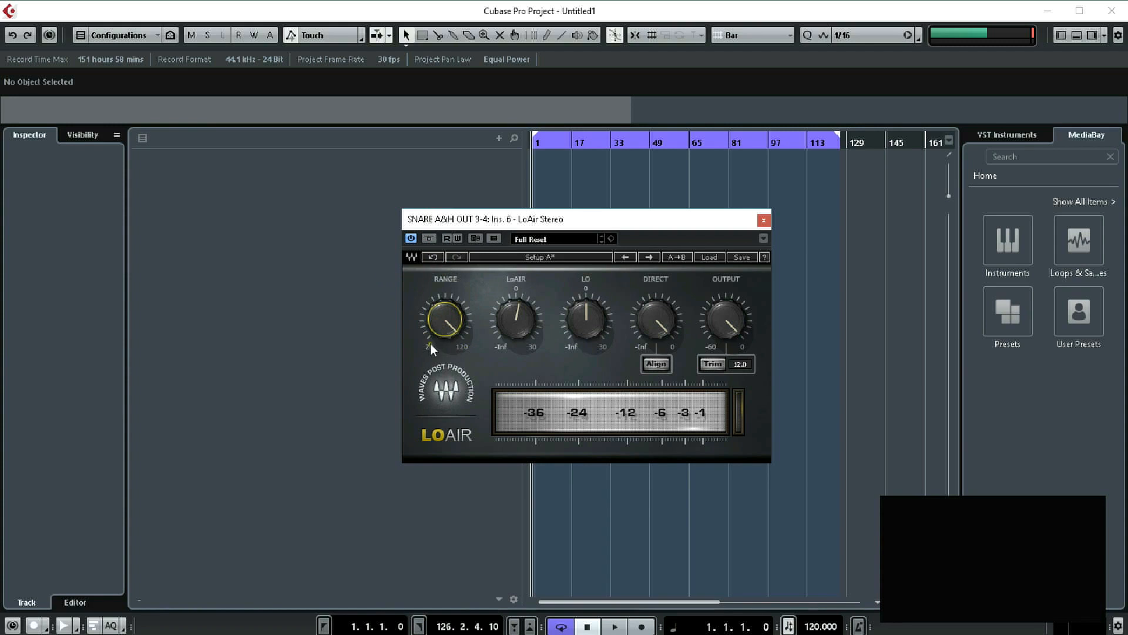
pyautogui.moveTo(449, 319)
pyautogui.click(445, 316)
pyautogui.click(764, 220)
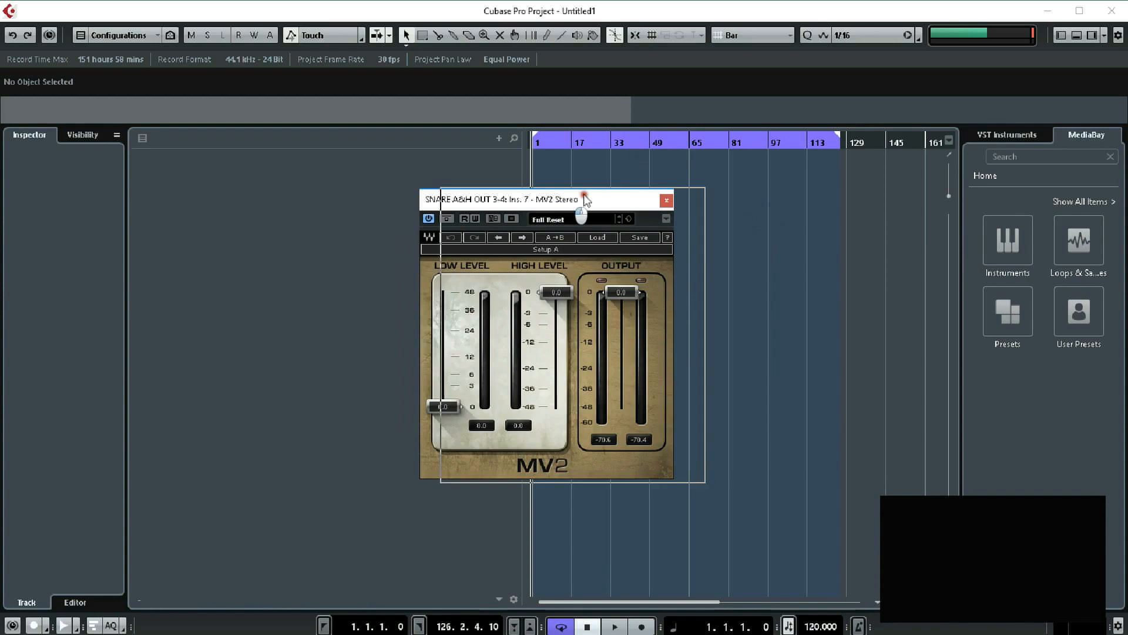
# - Try raising MV2's low level, return it to 0.0, and close the plug-in window
pyautogui.moveTo(558, 201); pyautogui.dragTo(616, 194)
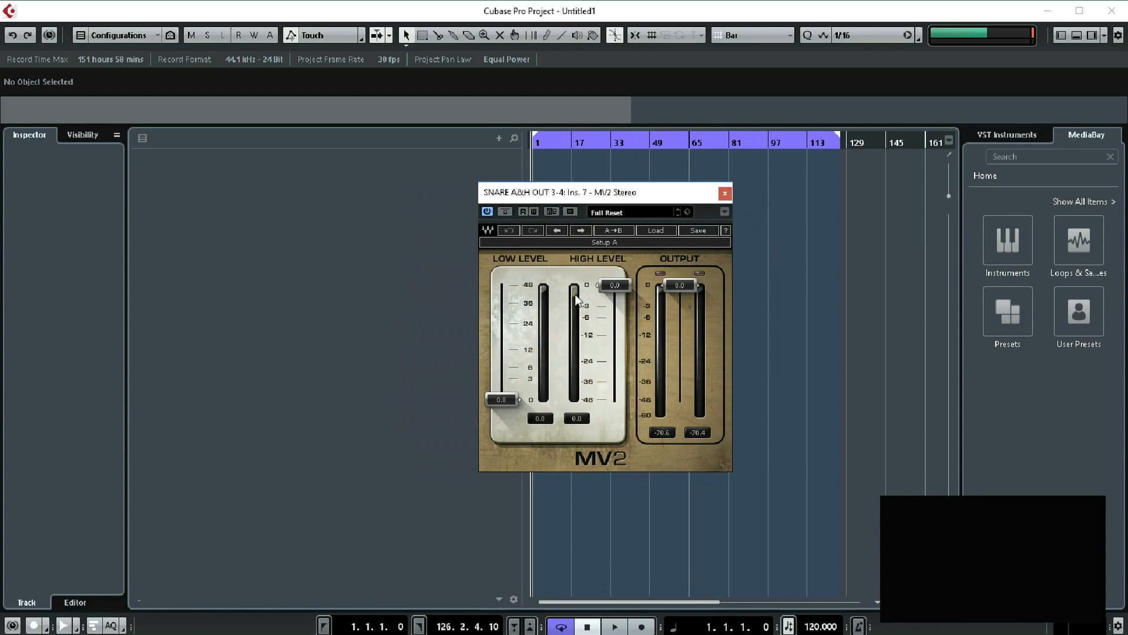
pyautogui.moveTo(503, 402); pyautogui.dragTo(548, 402)
pyautogui.moveTo(517, 392)
pyautogui.mouseDown()
pyautogui.moveTo(529, 379)
pyautogui.moveTo(521, 399)
pyautogui.mouseUp()
pyautogui.moveTo(616, 285)
pyautogui.mouseDown()
pyautogui.moveTo(627, 321)
pyautogui.moveTo(614, 284)
pyautogui.mouseUp()
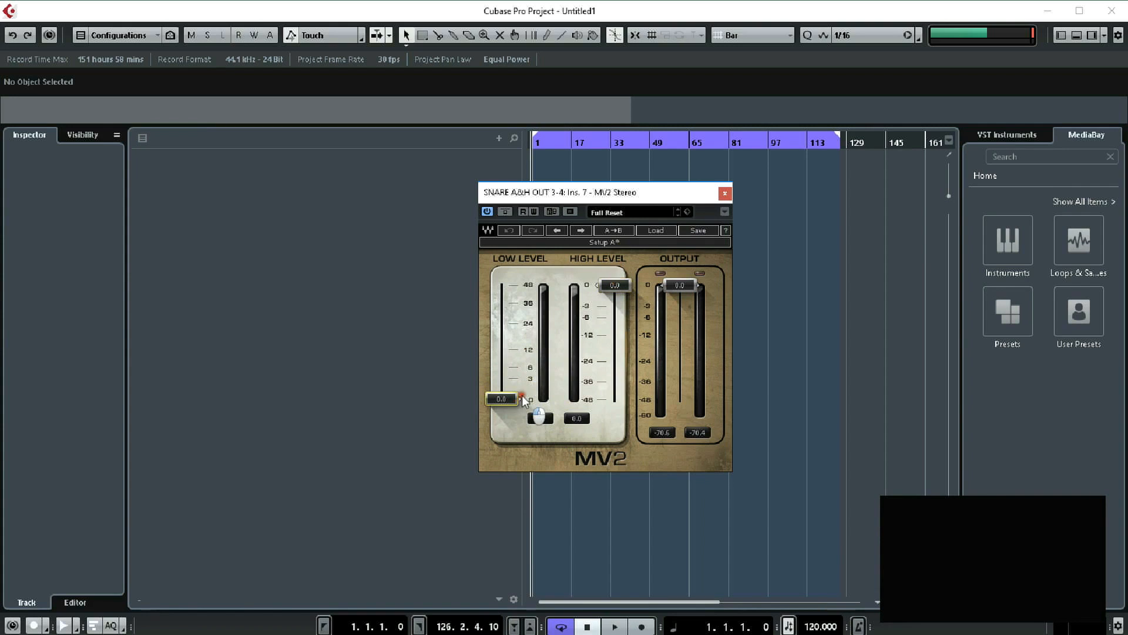
pyautogui.moveTo(520, 400); pyautogui.dragTo(501, 400)
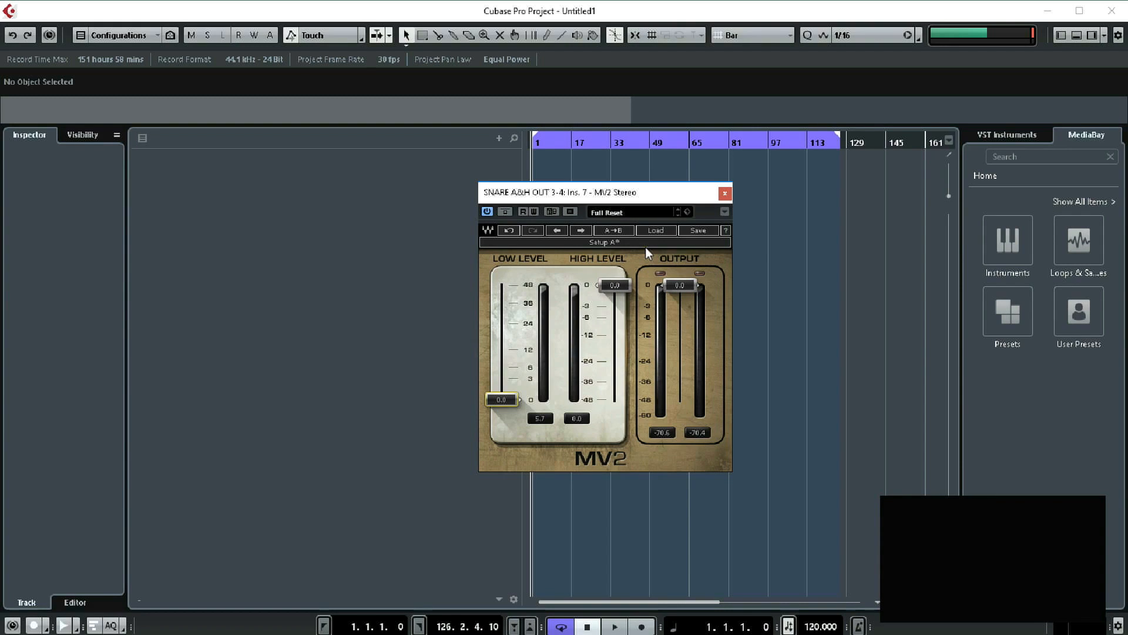
pyautogui.click(725, 193)
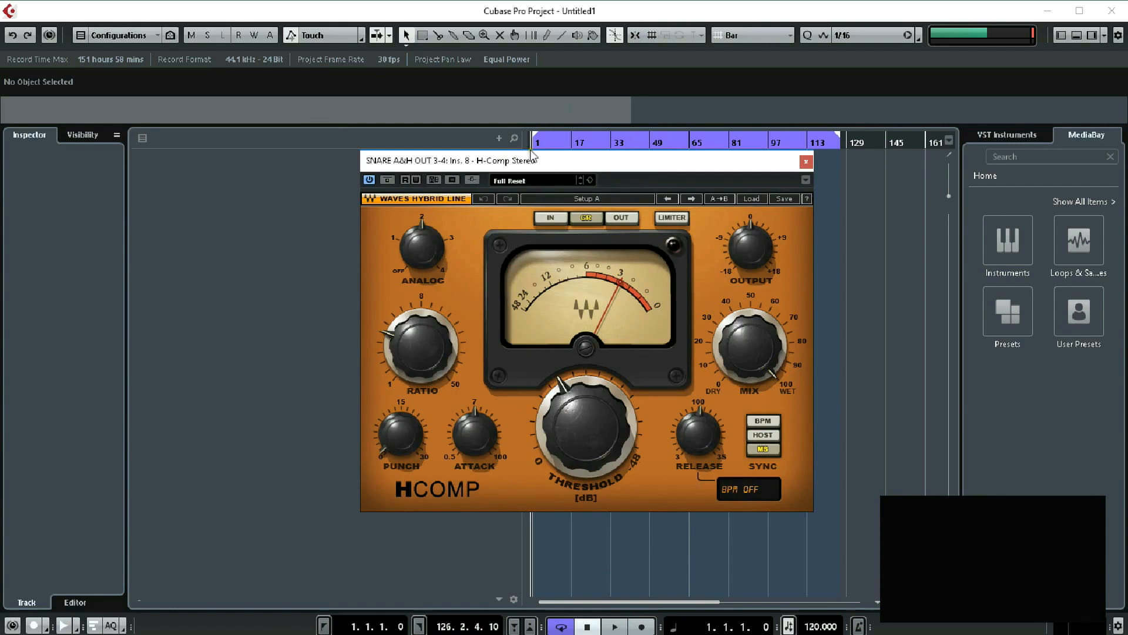
# - Set H-Comp's analog mode to Off, trying mode 4 first
pyautogui.moveTo(569, 162); pyautogui.dragTo(596, 158)
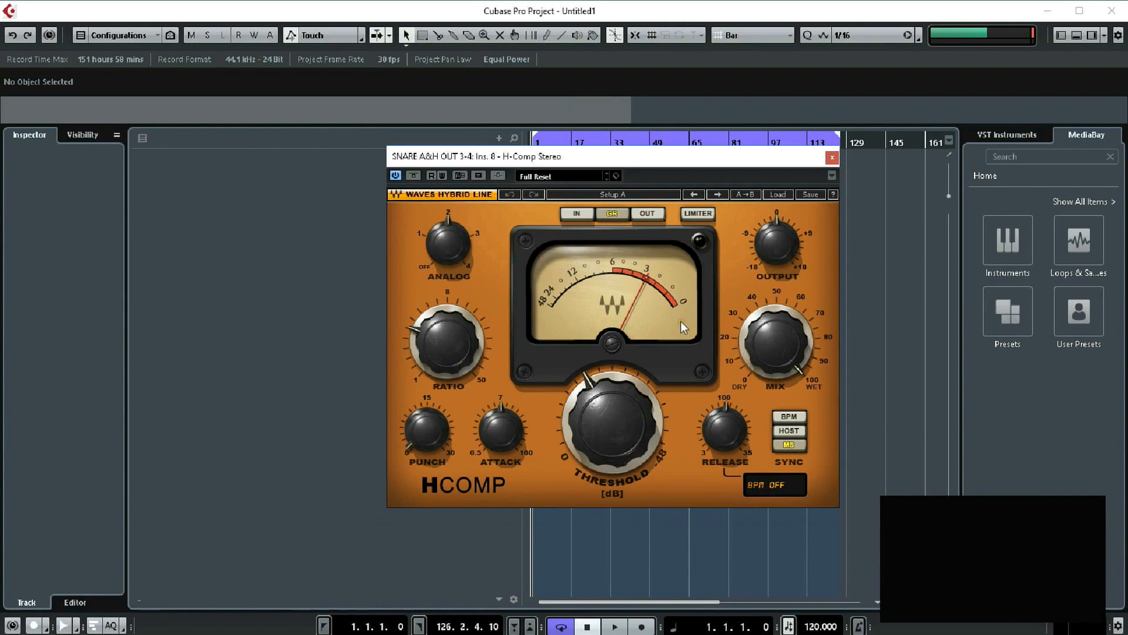
pyautogui.moveTo(462, 243); pyautogui.dragTo(472, 152)
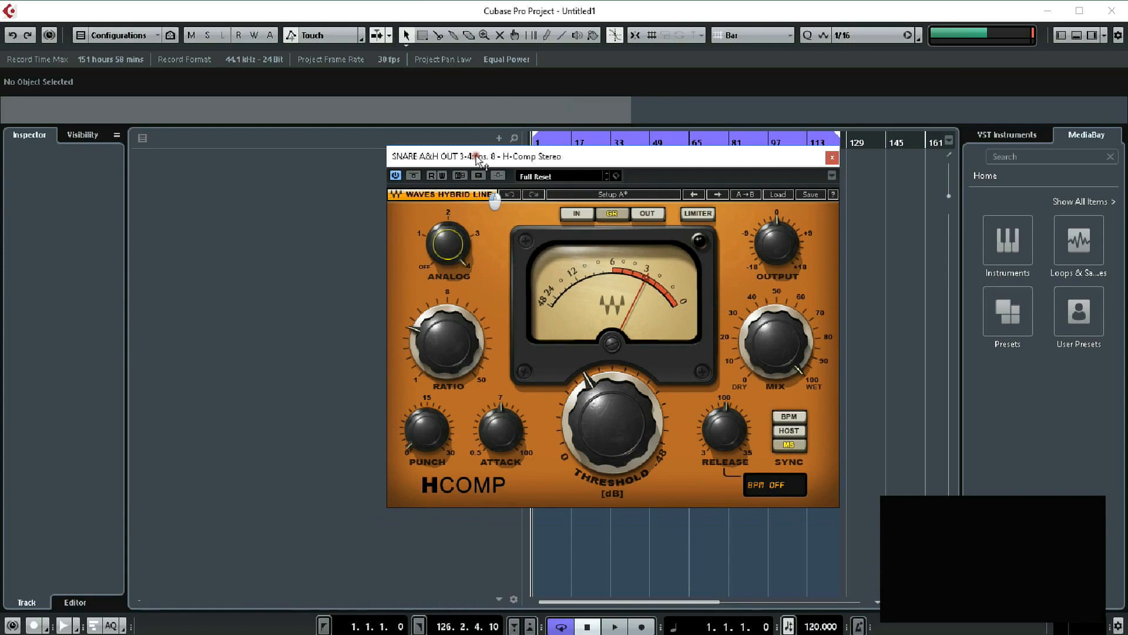
pyautogui.moveTo(460, 241); pyautogui.dragTo(452, 380)
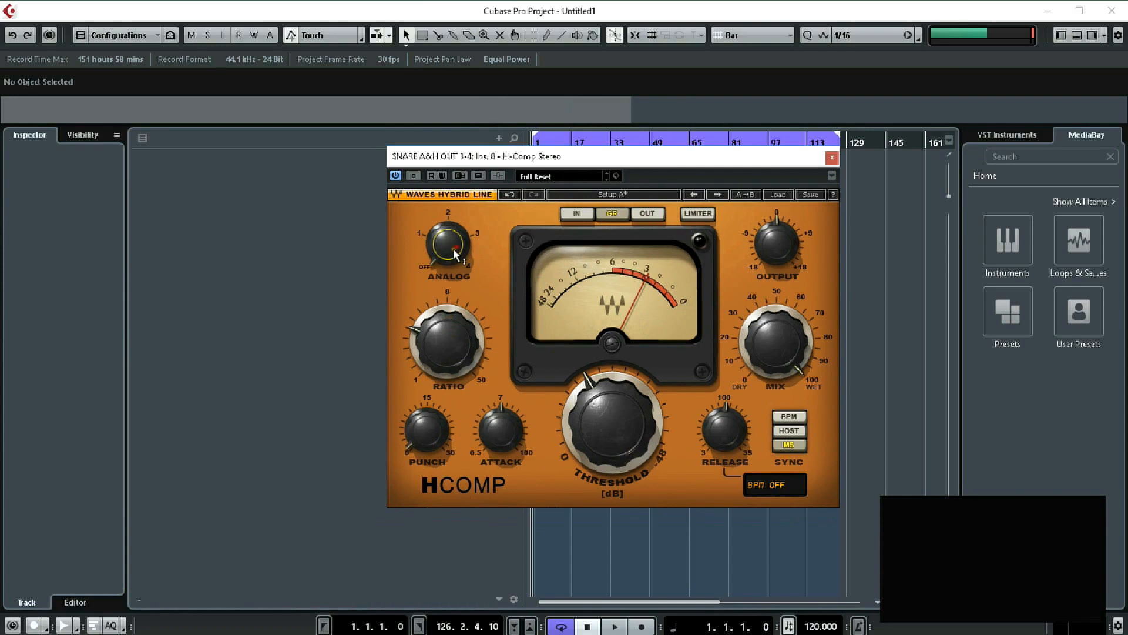
pyautogui.moveTo(432, 253); pyautogui.dragTo(432, 297)
pyautogui.moveTo(442, 257); pyautogui.dragTo(435, 164)
# - Try raising H-Comp's punch, return it to 0, and set the attack slightly above 7
pyautogui.moveTo(776, 252)
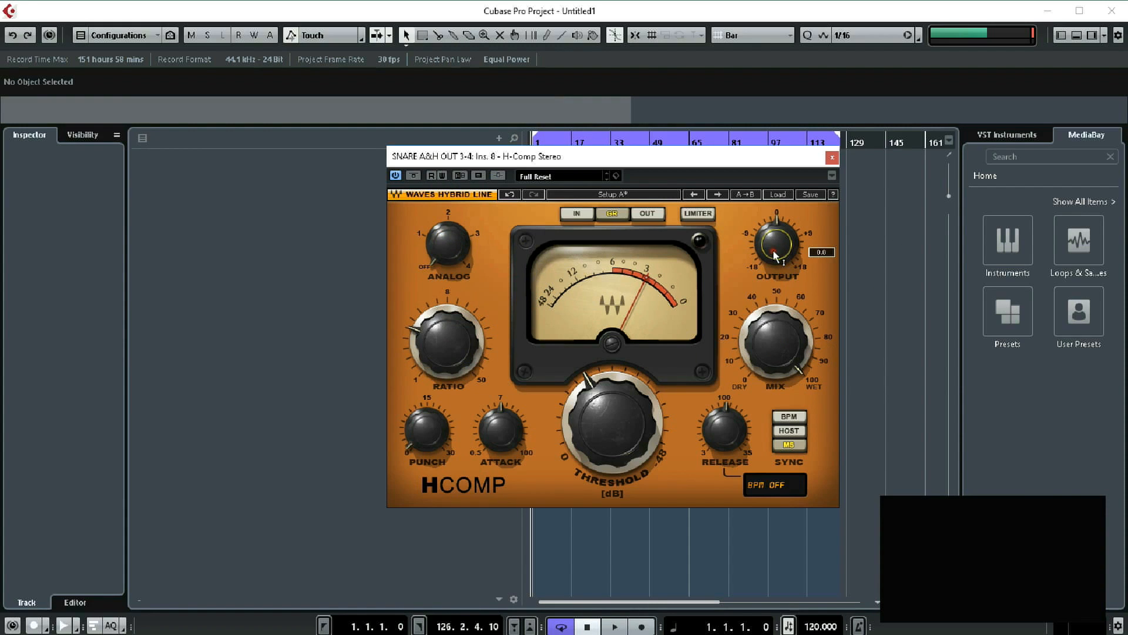
pyautogui.moveTo(419, 460); pyautogui.dragTo(383, 266)
pyautogui.moveTo(493, 446); pyautogui.dragTo(420, 426)
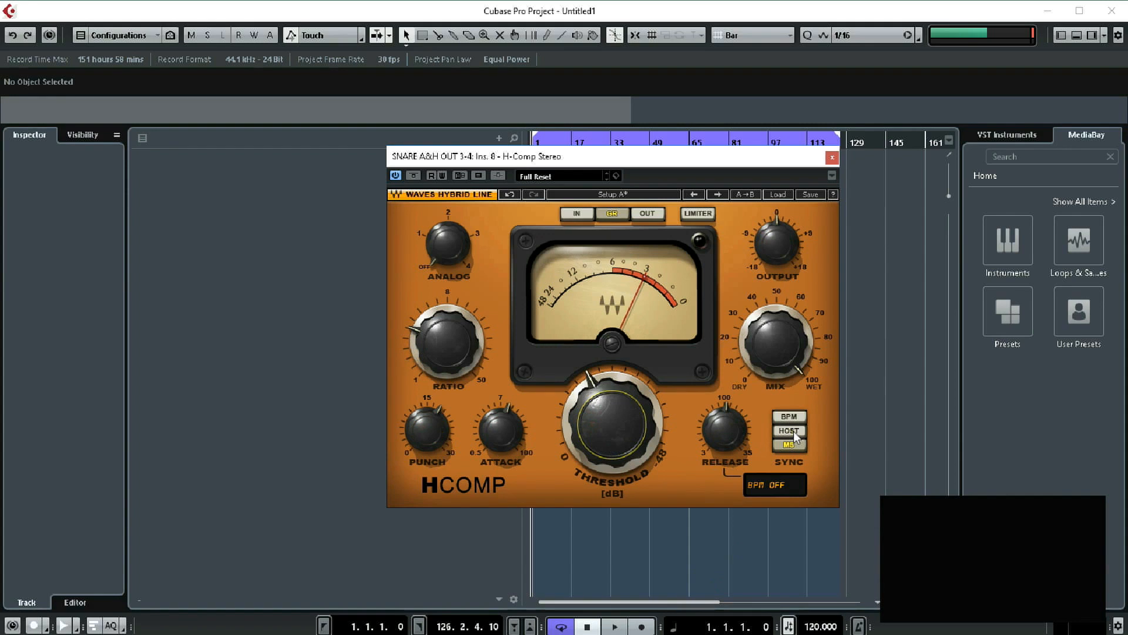
pyautogui.moveTo(414, 469); pyautogui.dragTo(431, 613)
pyautogui.moveTo(507, 427); pyautogui.dragTo(502, 444)
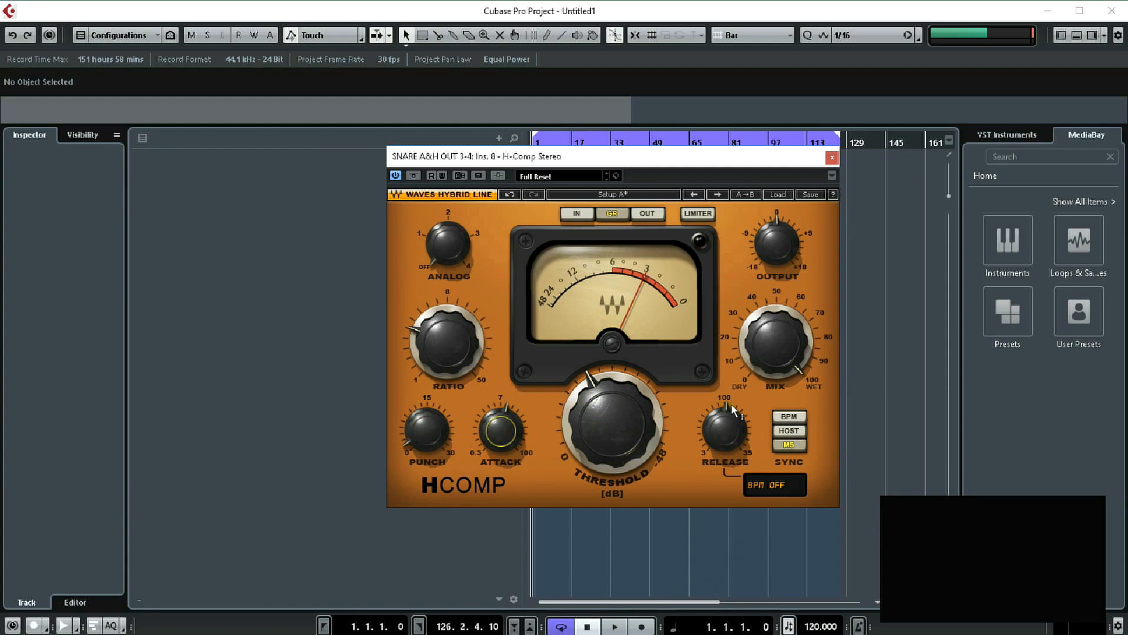
# - Sync H-Comp's release to Host with a shorter release time, trying BPM sync briefly, and close the plug-in window
pyautogui.click(722, 434)
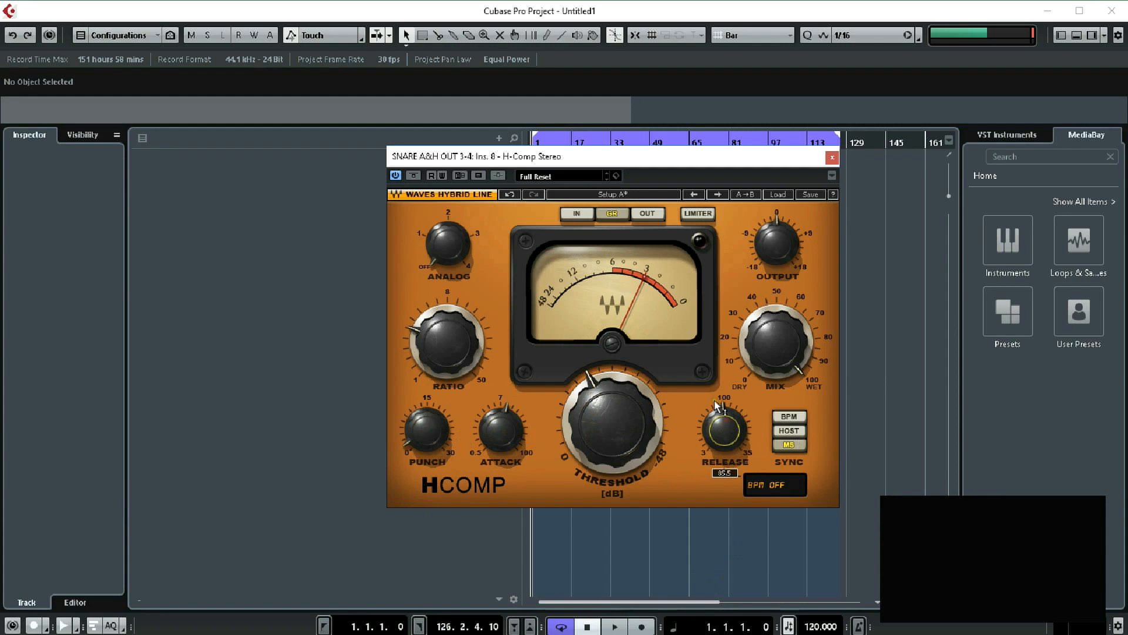
pyautogui.click(789, 430)
pyautogui.moveTo(725, 448)
pyautogui.mouseDown()
pyautogui.moveTo(720, 409)
pyautogui.moveTo(727, 456)
pyautogui.mouseUp()
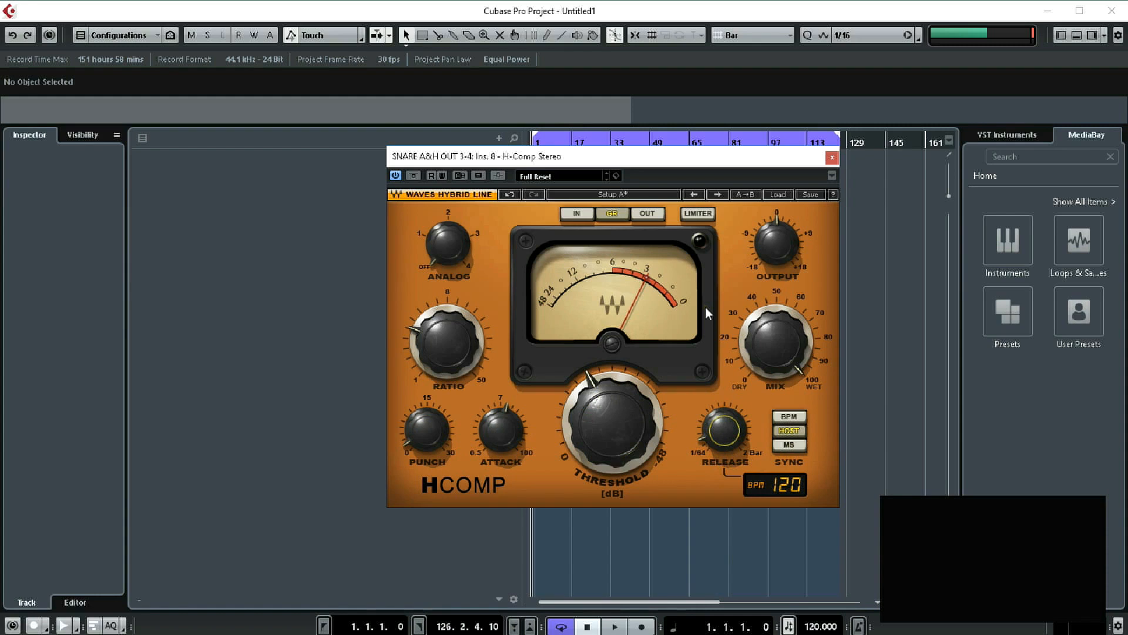
pyautogui.moveTo(728, 431)
pyautogui.mouseDown()
pyautogui.moveTo(749, 441)
pyautogui.moveTo(724, 423)
pyautogui.moveTo(722, 437)
pyautogui.mouseUp()
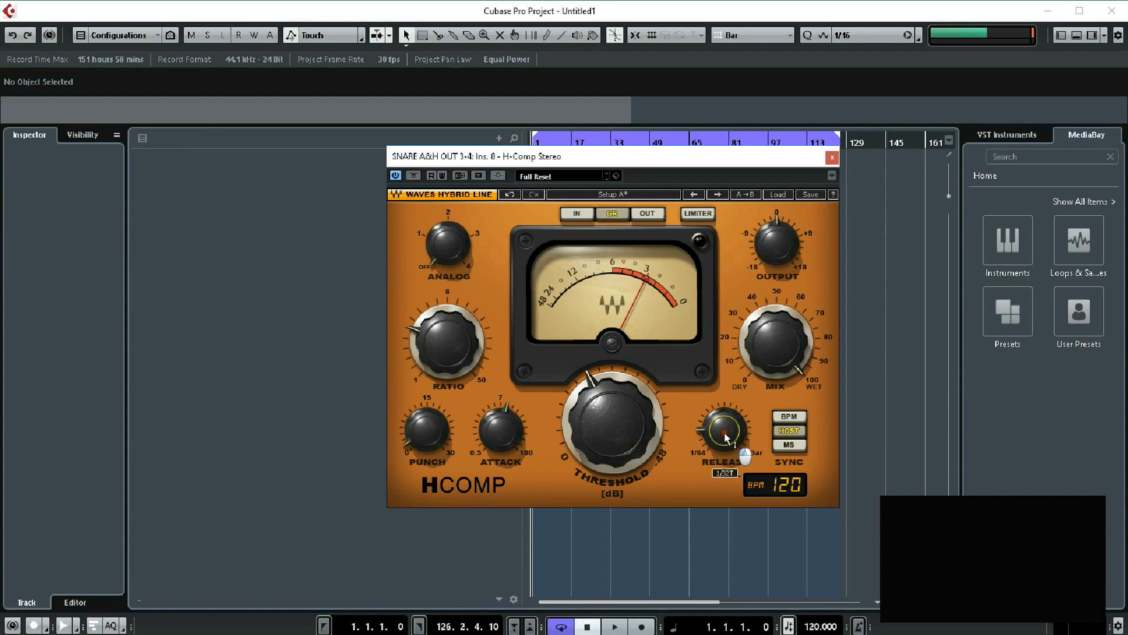
pyautogui.click(789, 416)
pyautogui.click(728, 425)
pyautogui.click(791, 430)
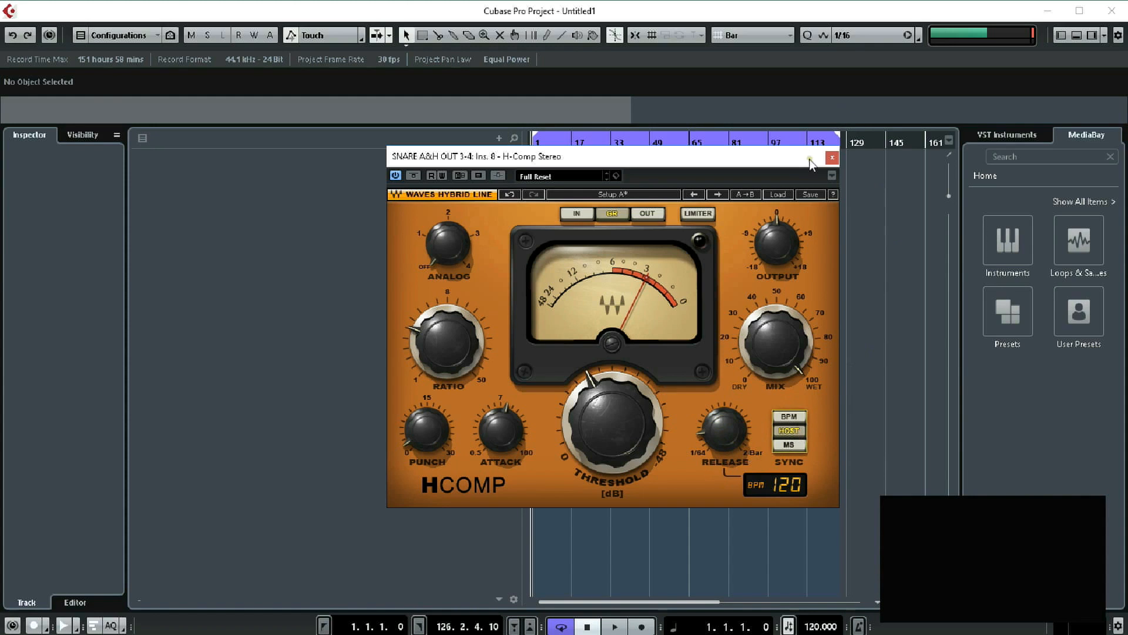
pyautogui.click(832, 157)
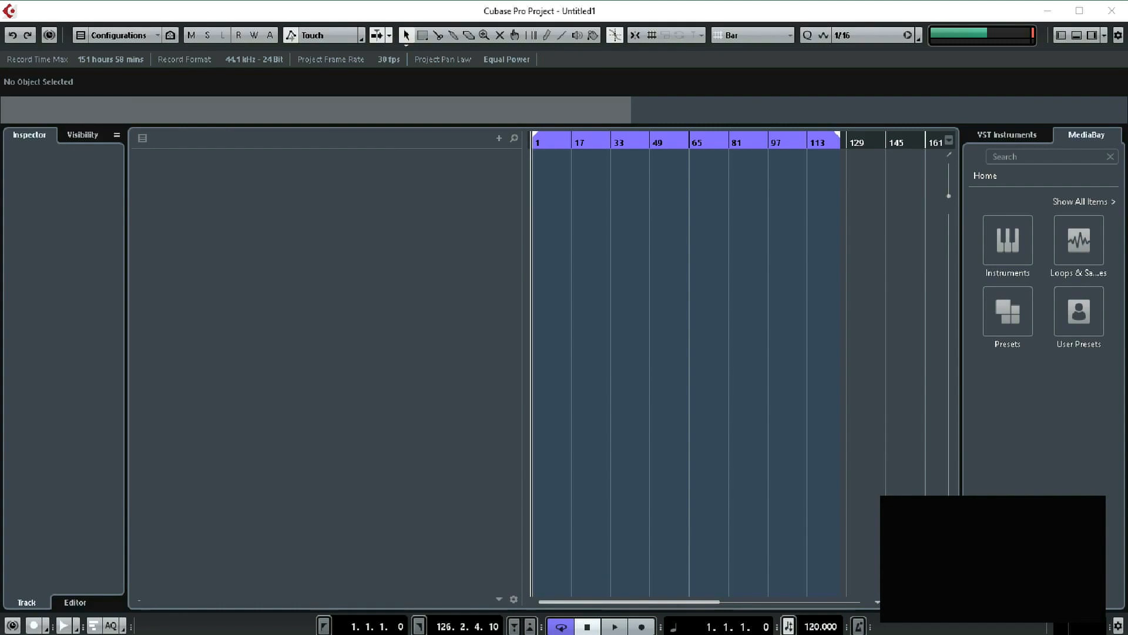
# - Cycle the TG12345's second-channel dynamics mode back to Out, try its Hold control, and close the plug-in window
pyautogui.moveTo(563, 148); pyautogui.dragTo(604, 142)
pyautogui.click(472, 330)
pyautogui.click(477, 329)
pyautogui.click(476, 329)
pyautogui.moveTo(478, 398); pyautogui.dragTo(516, 452)
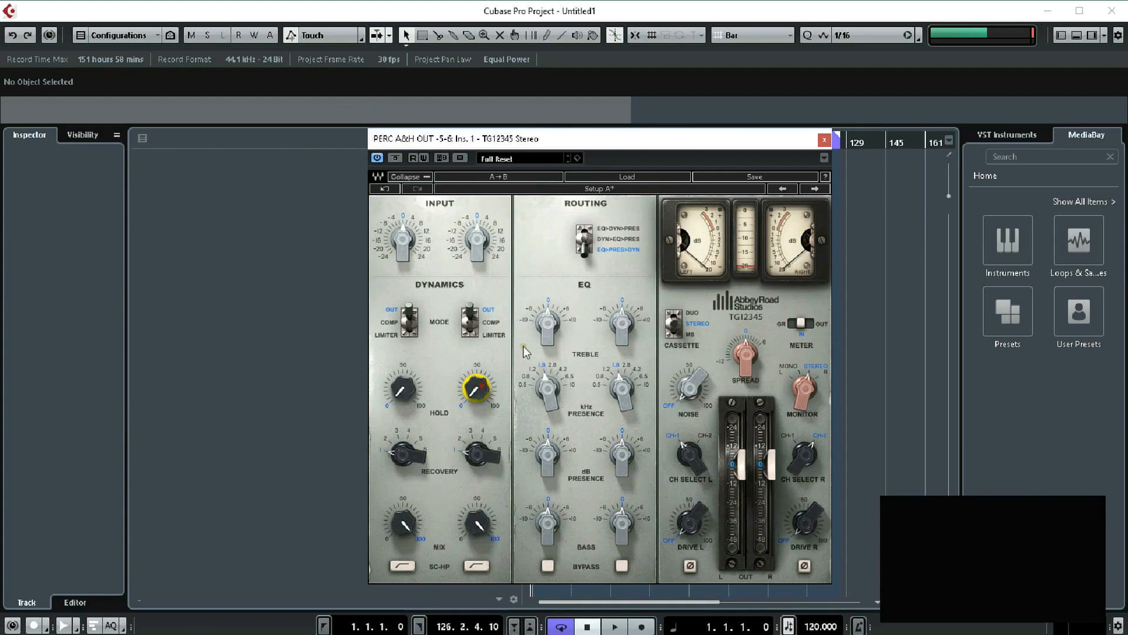
pyautogui.click(825, 140)
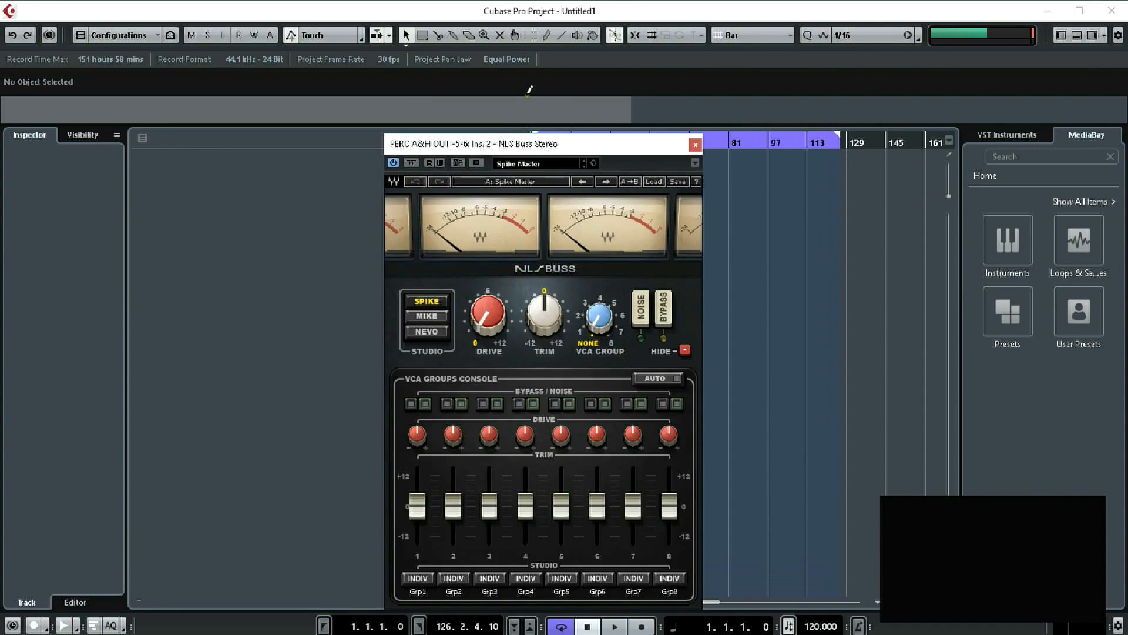
# - Reposition the NLS Buss window and try a drive and a trim control in the VCA groups console
pyautogui.moveTo(552, 138); pyautogui.dragTo(576, 94)
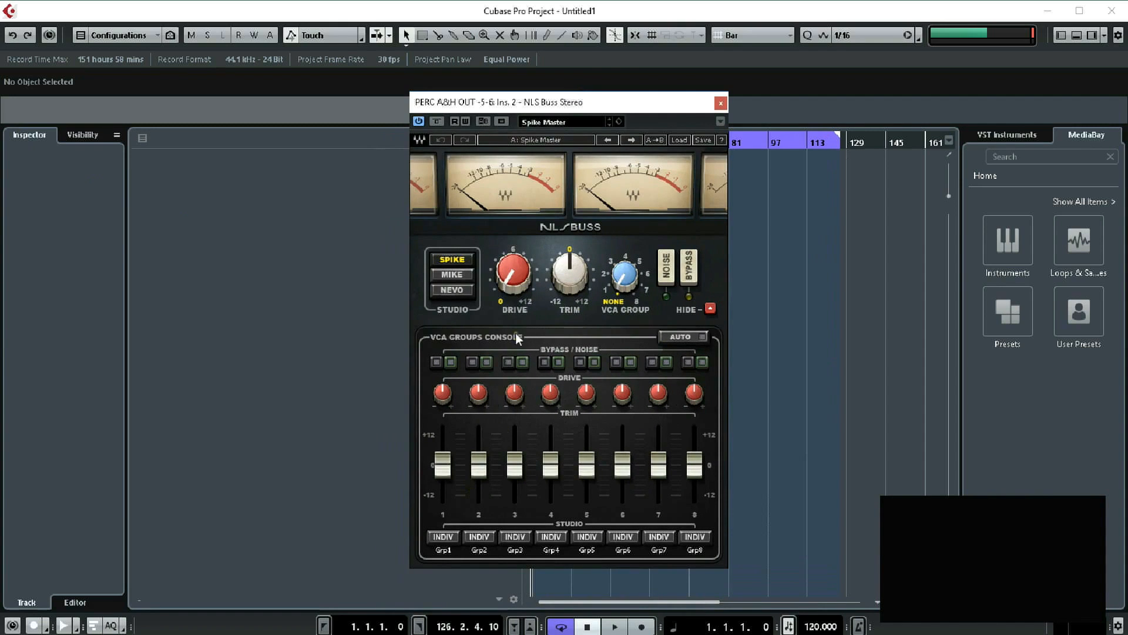
pyautogui.click(549, 395)
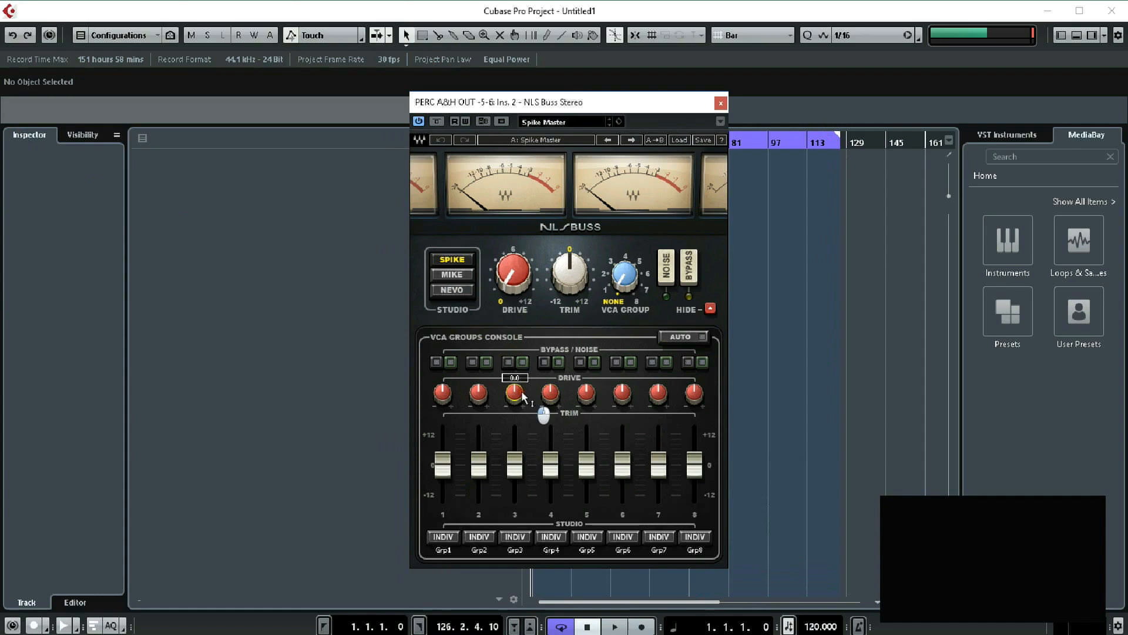
pyautogui.click(589, 464)
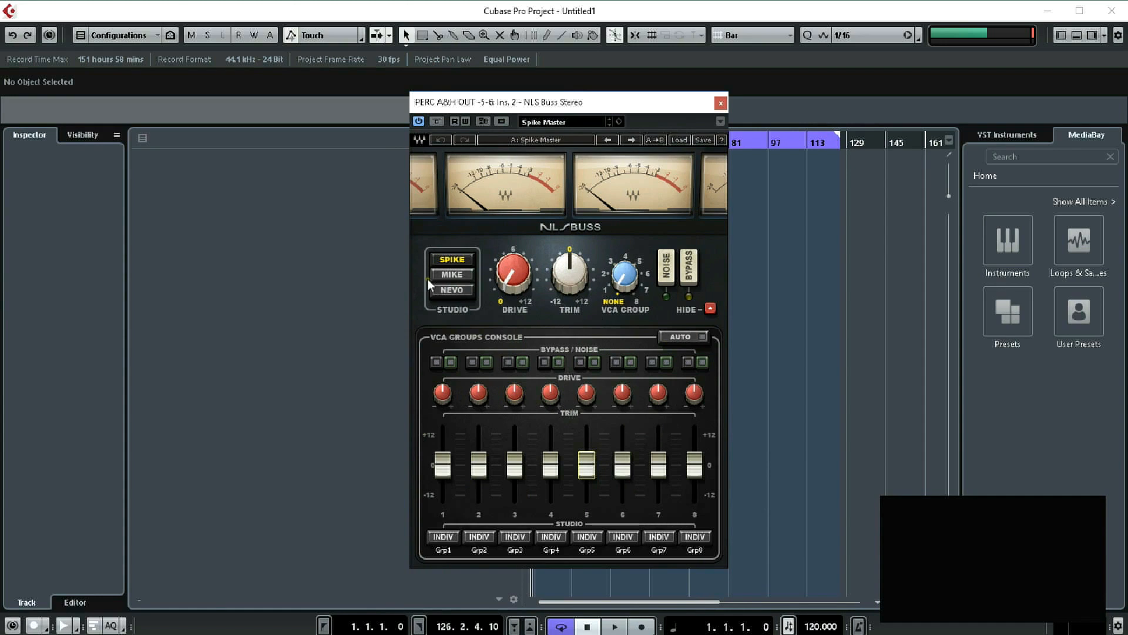
# - Compare the NLS Buss Spike, Mike and Nevo studio models, ending on Mike
pyautogui.click(448, 275)
pyautogui.click(457, 260)
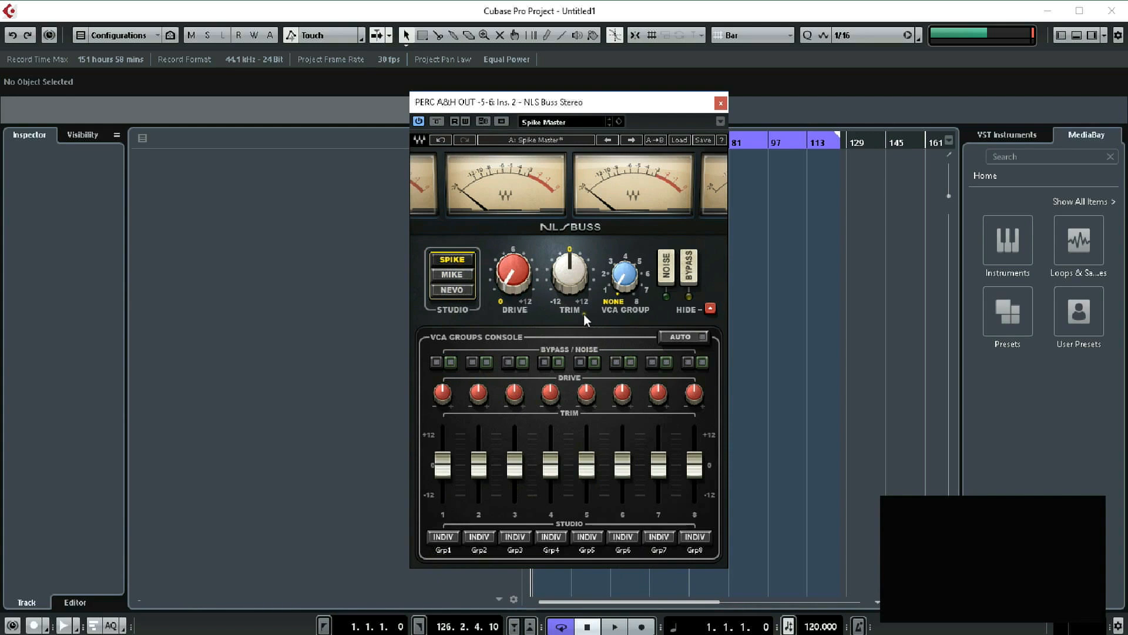
pyautogui.click(453, 290)
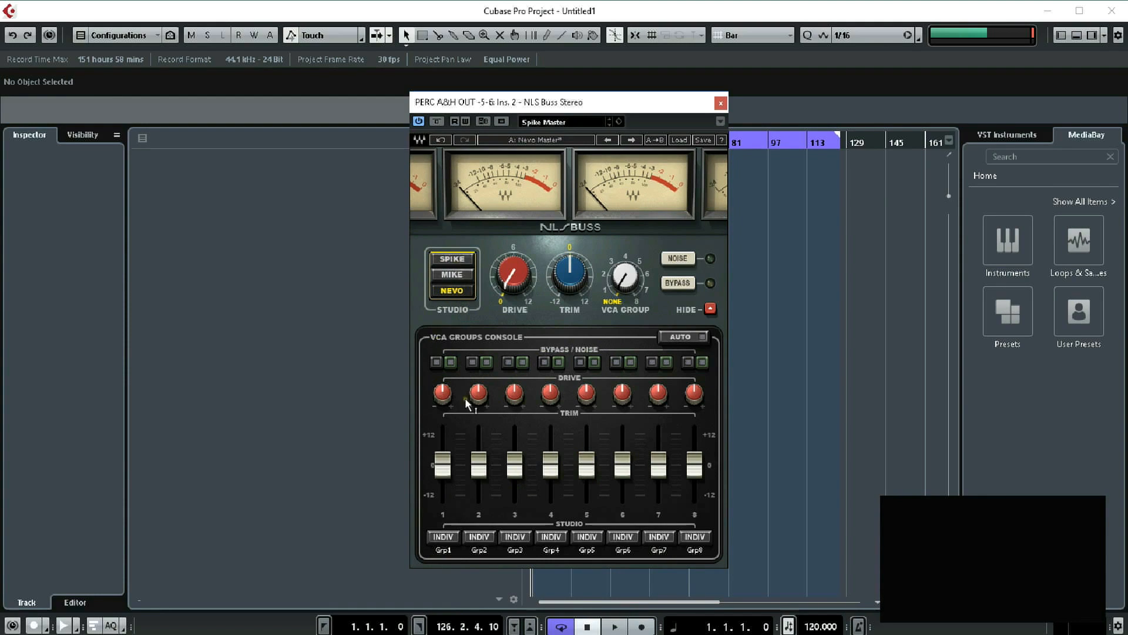
pyautogui.click(451, 257)
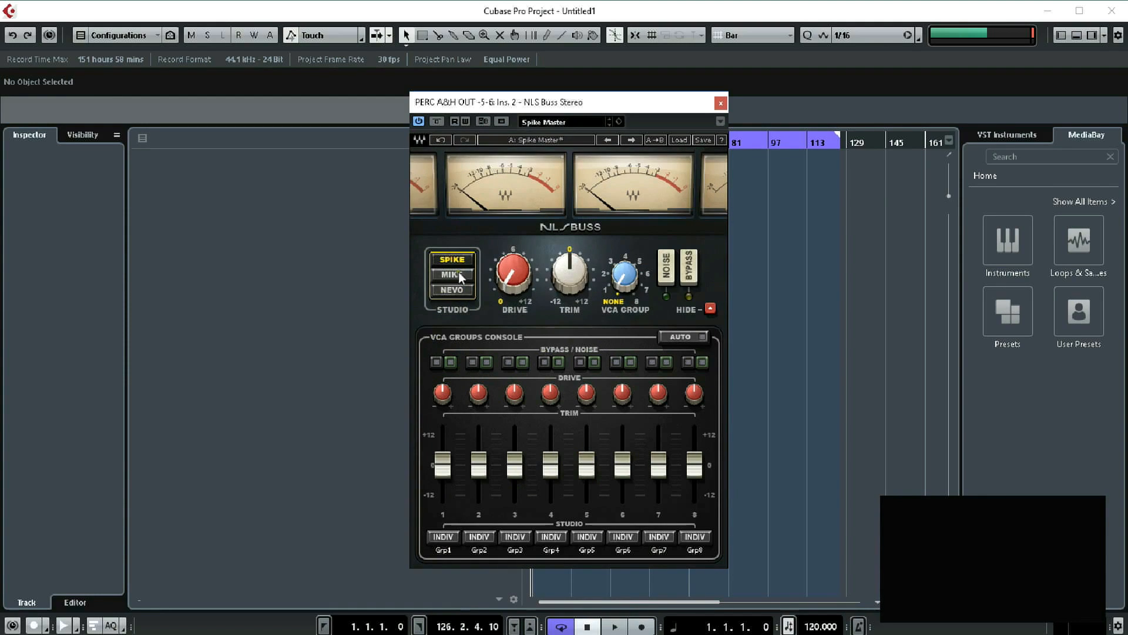
pyautogui.click(437, 275)
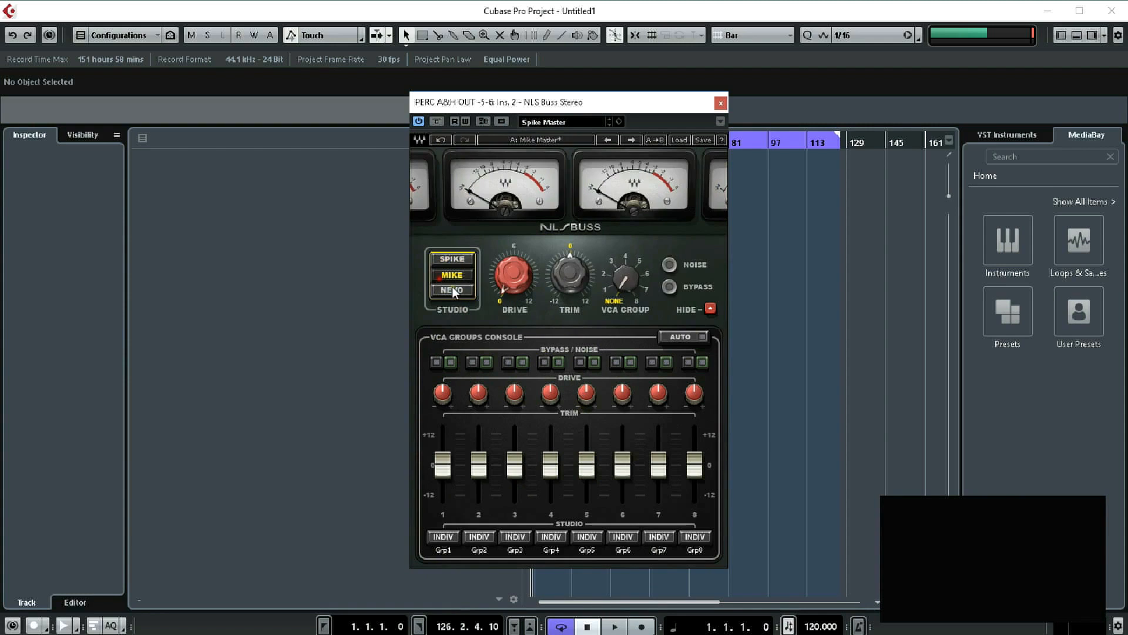
# - Compare the NLS Buss studio models by switching to Nevo, back to Mike and on to Spike
pyautogui.click(458, 294)
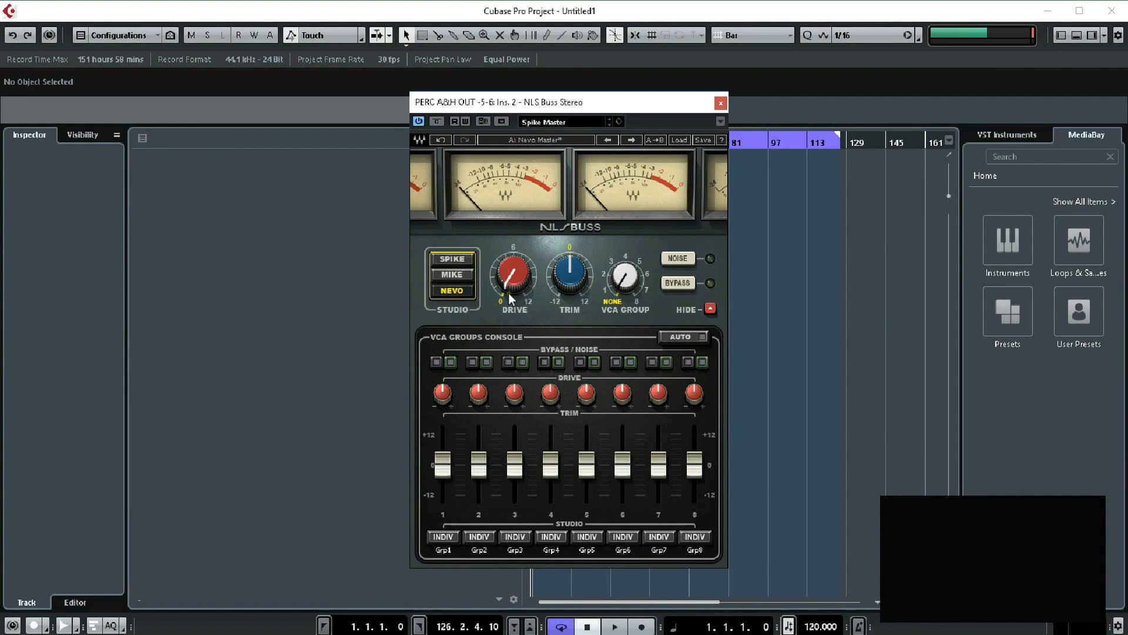
pyautogui.click(464, 274)
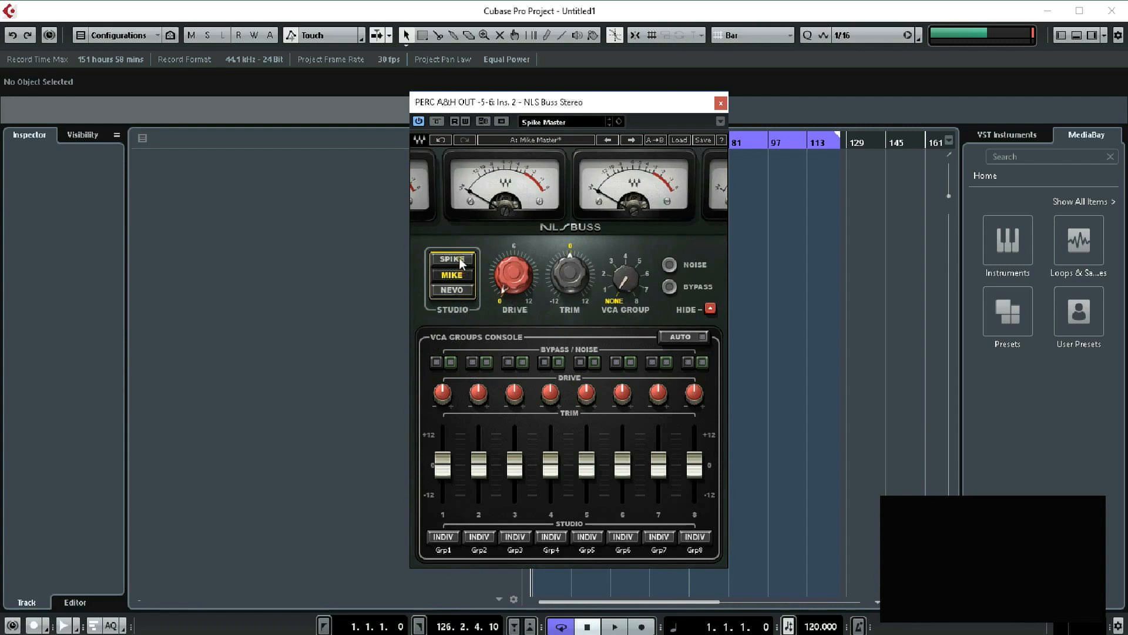
pyautogui.click(459, 260)
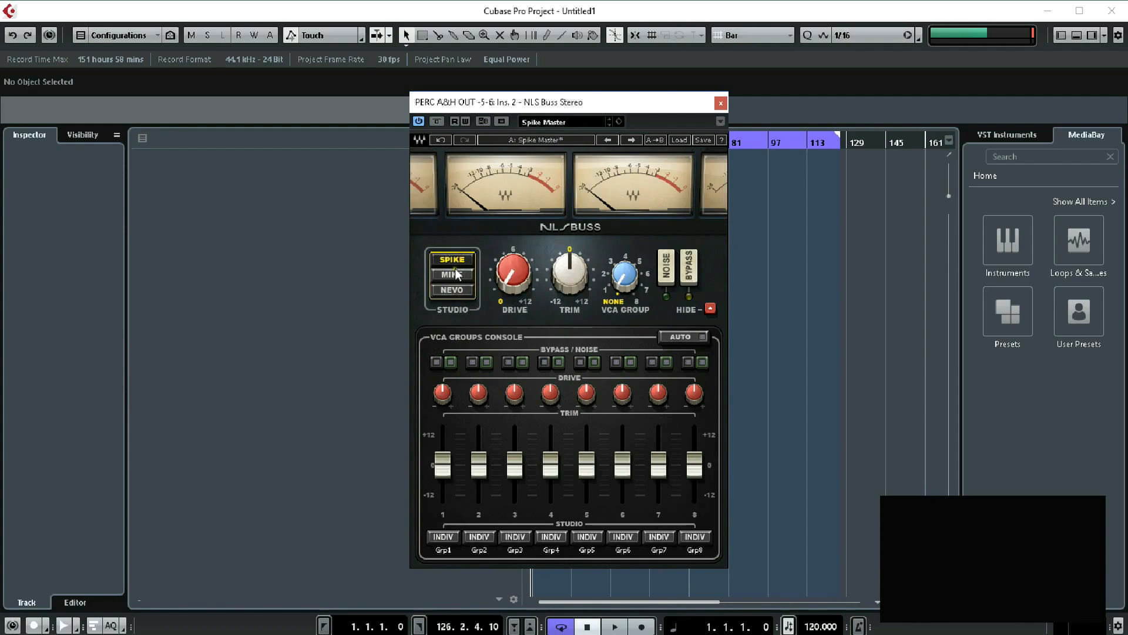
# - Open the NLS user guide, skim its Product Overview and Concepts and Terminology sections, and close it
pyautogui.click(721, 141)
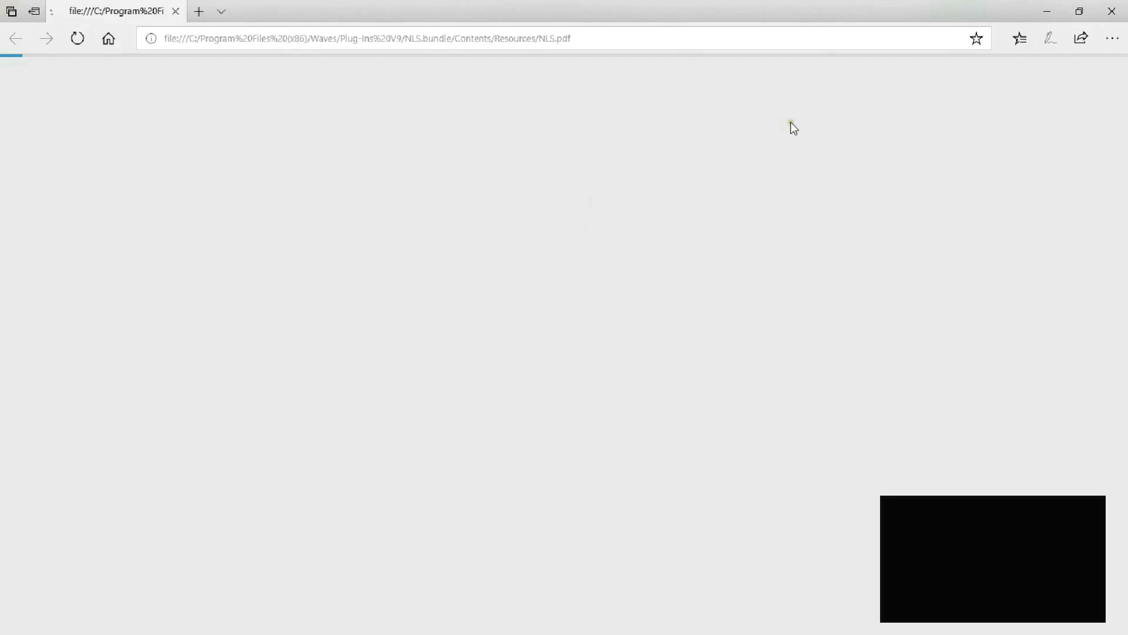
pyautogui.scroll(-12, 502, 328)
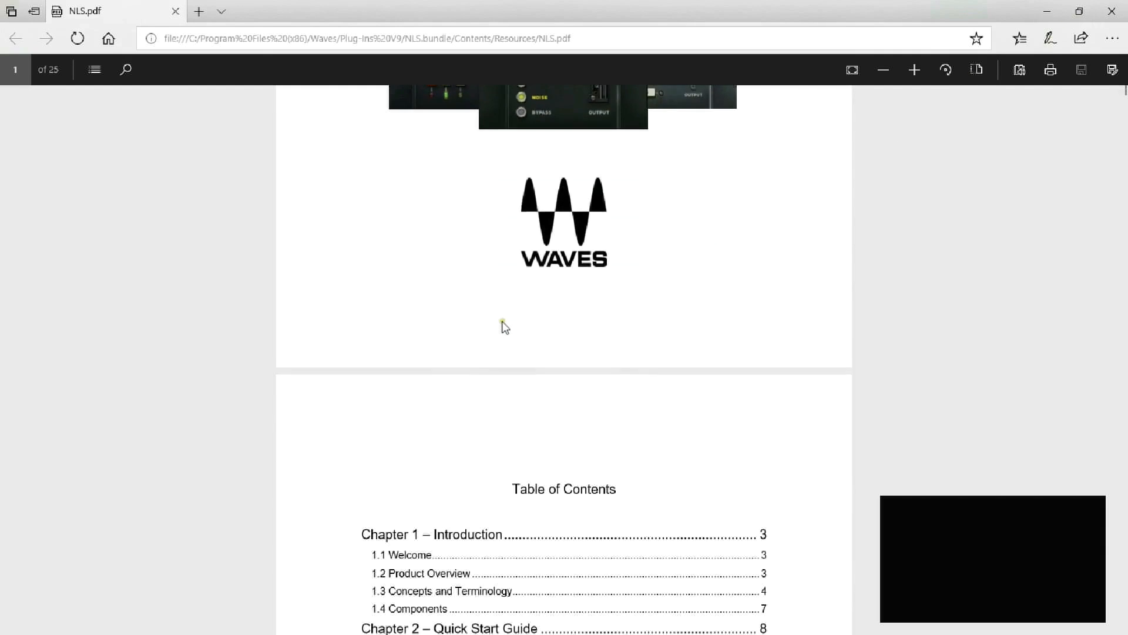
pyautogui.scroll(-15, 503, 326)
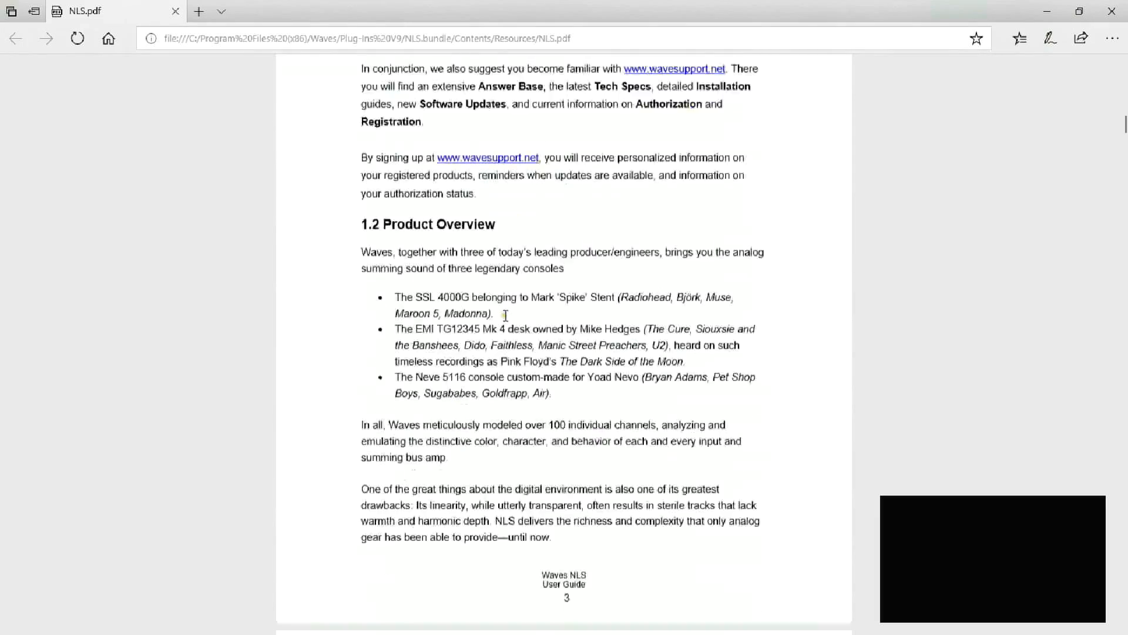
pyautogui.scroll(-8, 506, 316)
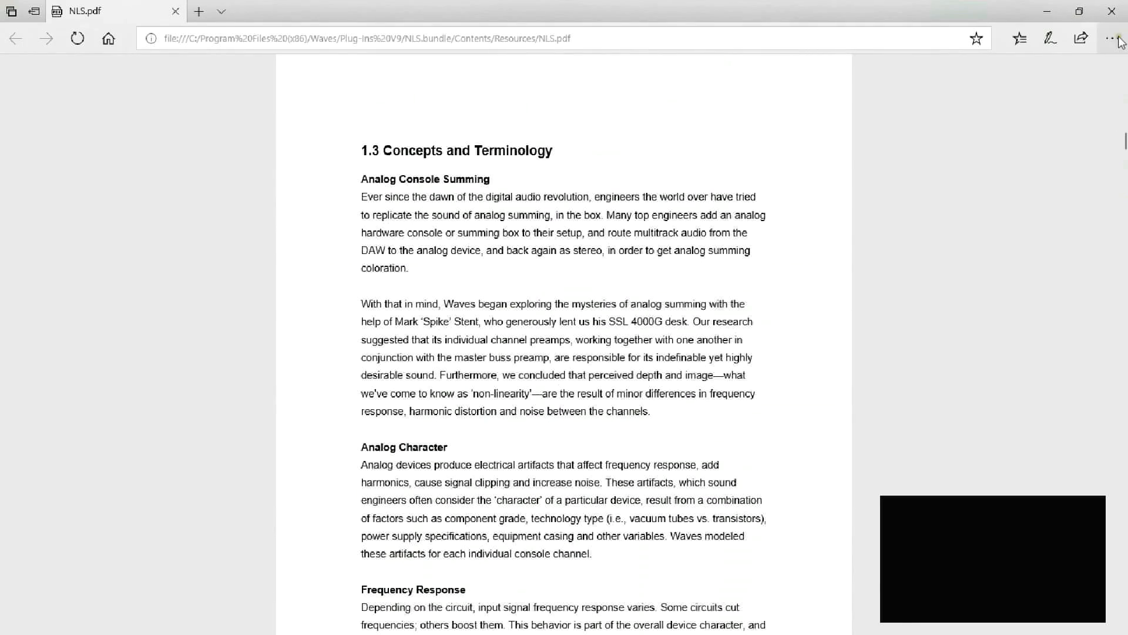
pyautogui.click(1117, 7)
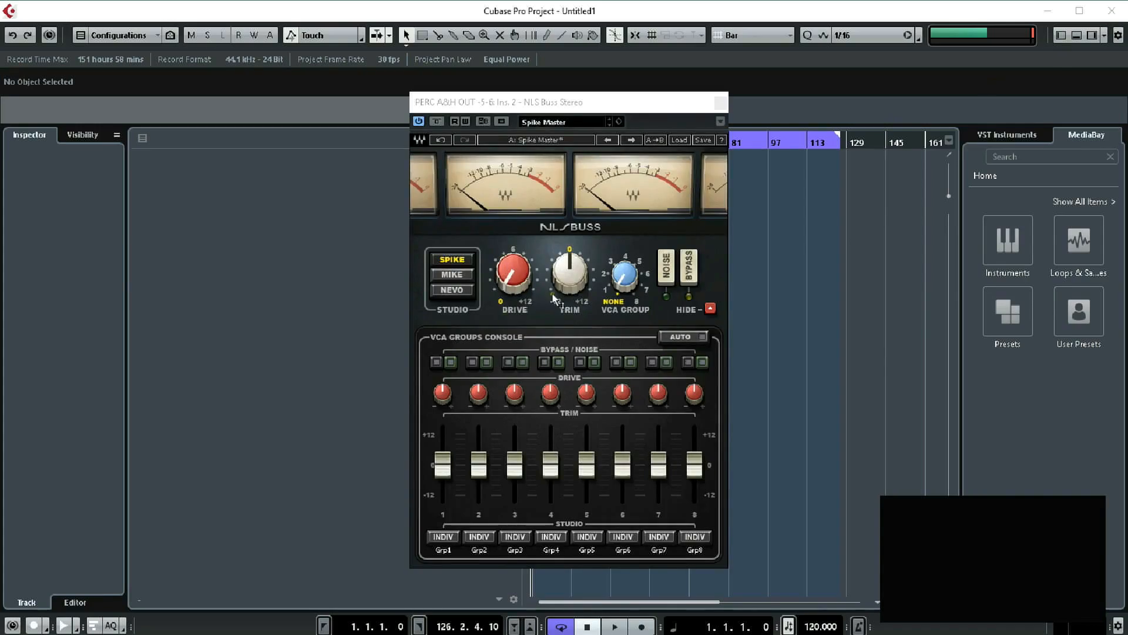
# - Alternate the NLS Buss studio between Mike, Spike and Nevo, ending on Spike
pyautogui.click(450, 275)
pyautogui.click(459, 262)
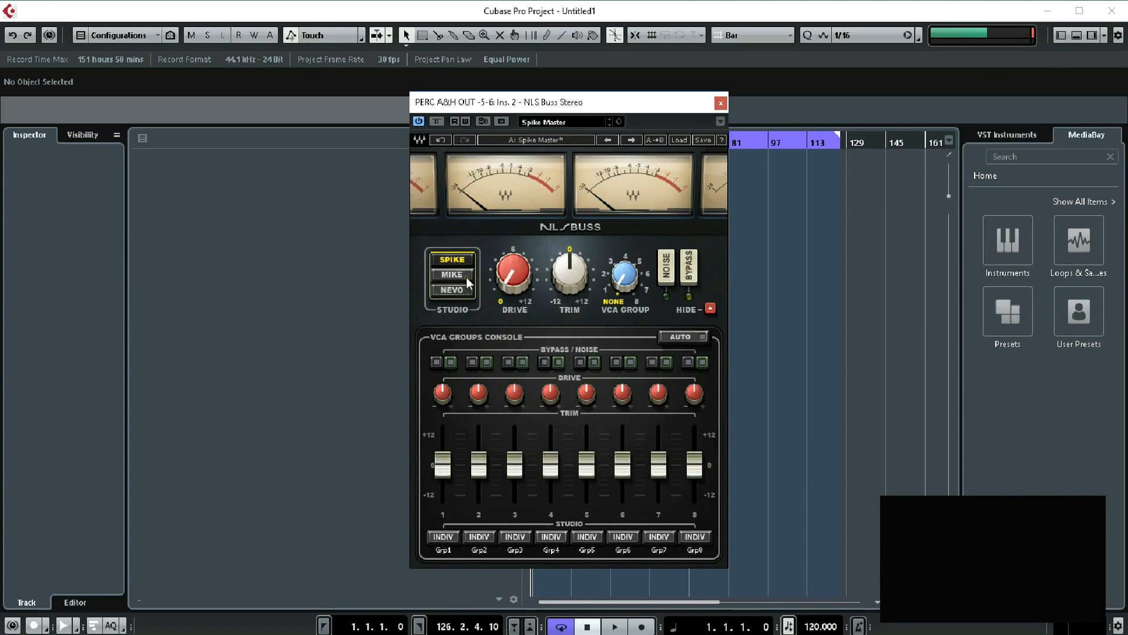
pyautogui.click(465, 275)
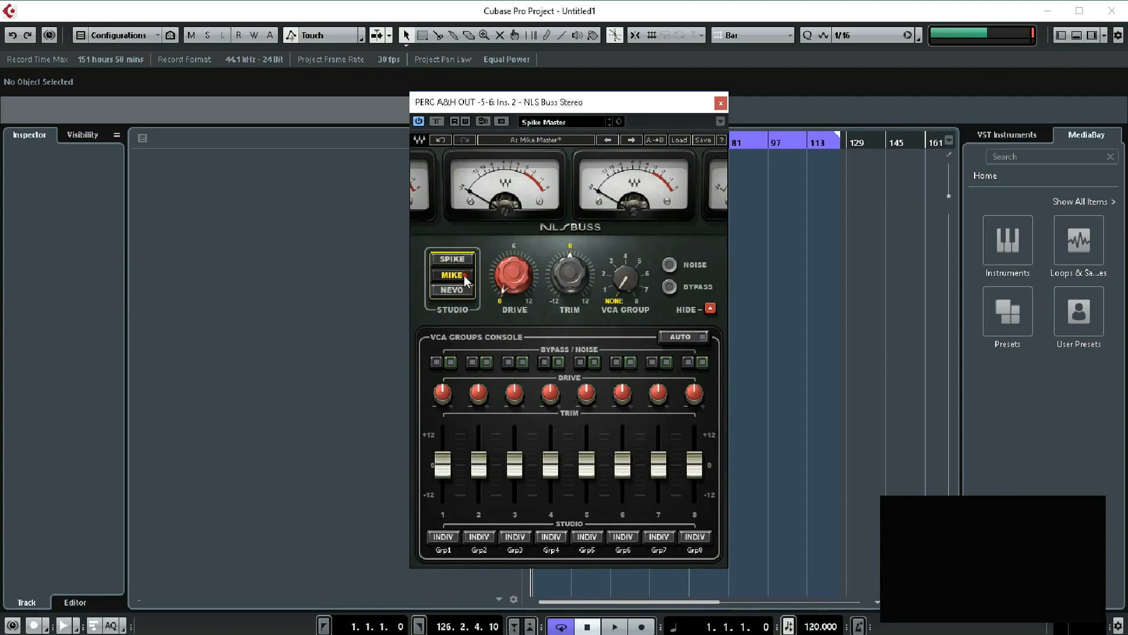
pyautogui.click(450, 291)
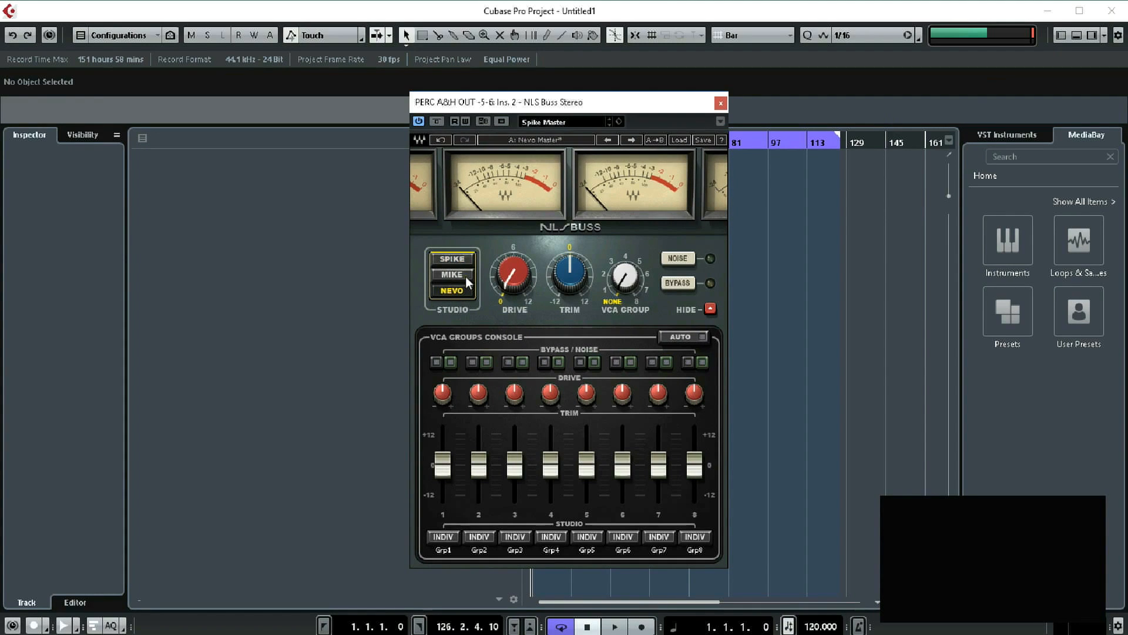
pyautogui.click(466, 276)
pyautogui.click(464, 262)
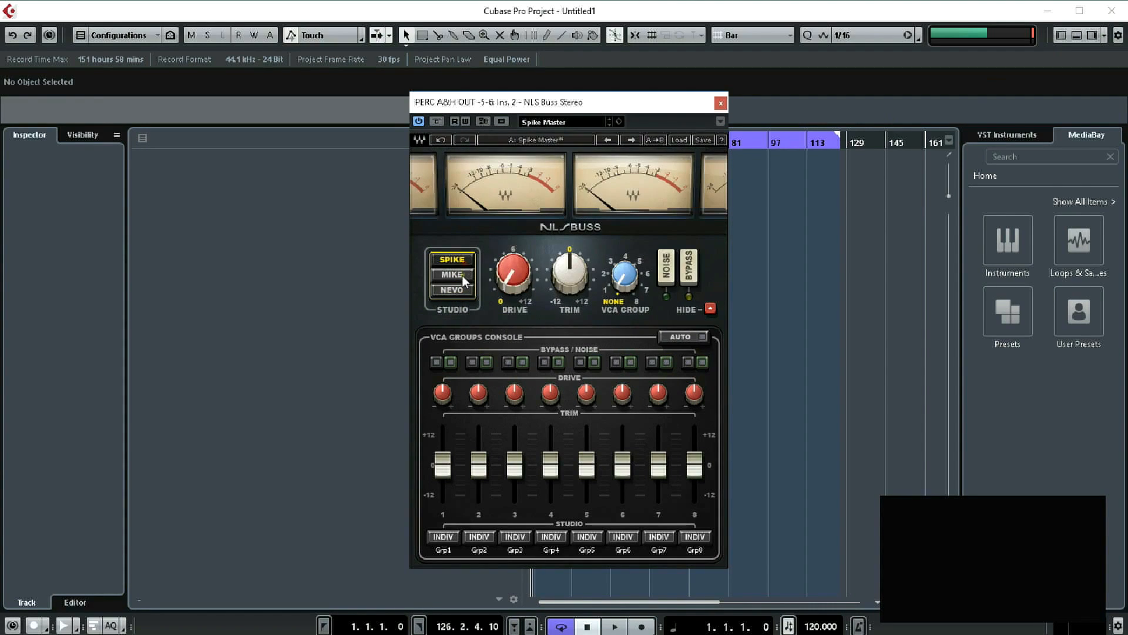
# - Try the NLS Buss Drive control, cycle the studio models to end on Nevo, and close the plug-in window
pyautogui.moveTo(507, 281); pyautogui.dragTo(552, 307)
pyautogui.click(460, 275)
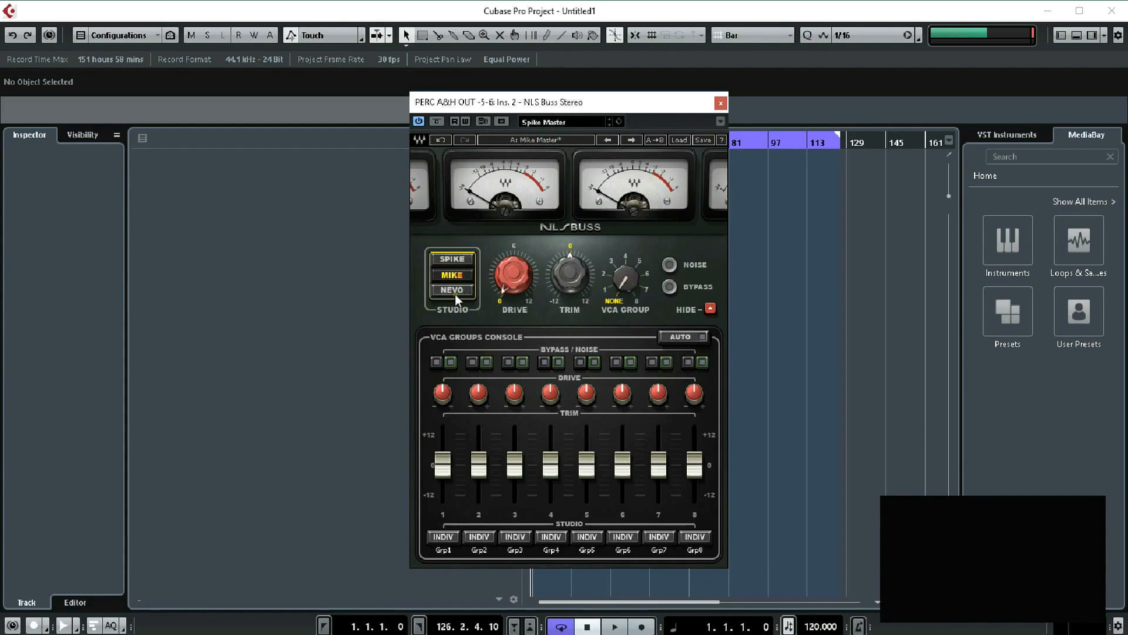
pyautogui.click(455, 294)
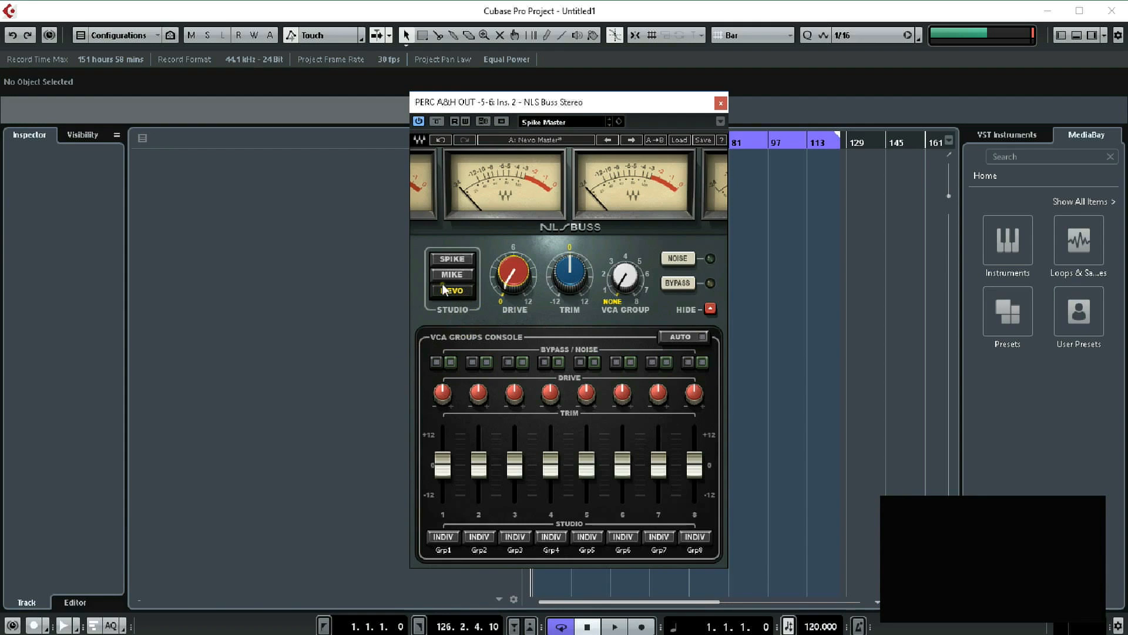
pyautogui.click(455, 259)
pyautogui.click(523, 276)
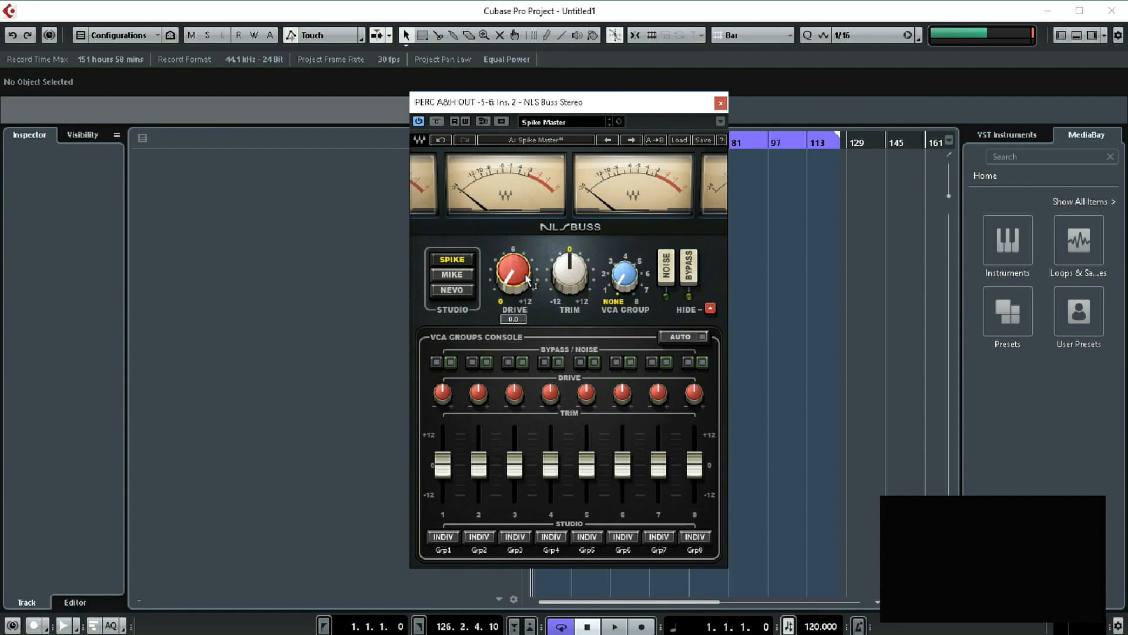
pyautogui.click(453, 296)
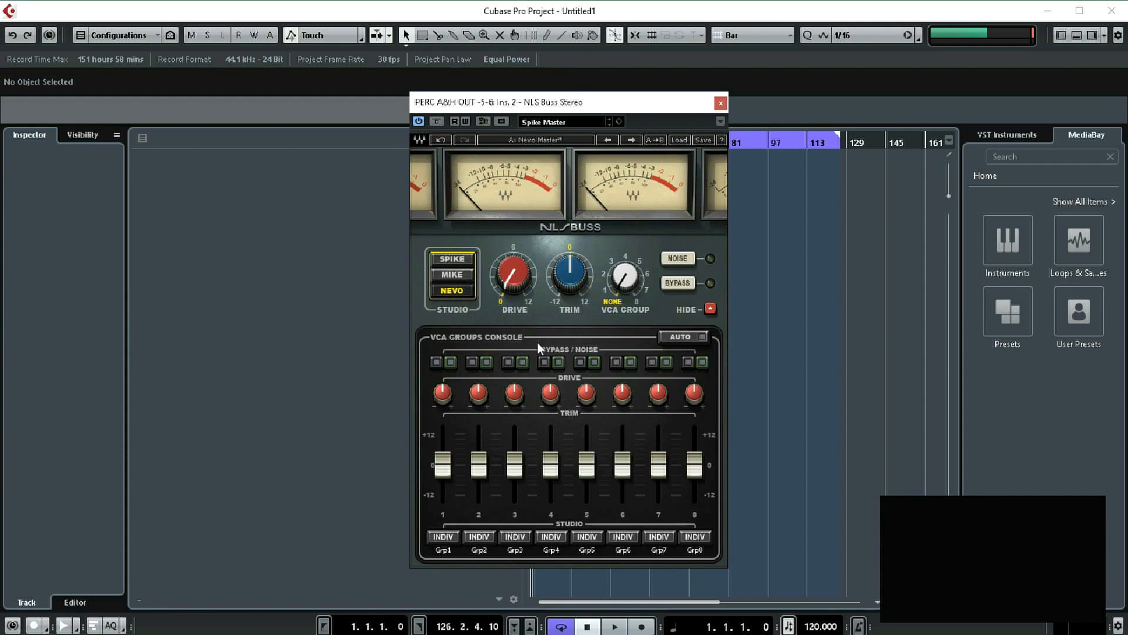
pyautogui.moveTo(704, 103); pyautogui.dragTo(722, 104)
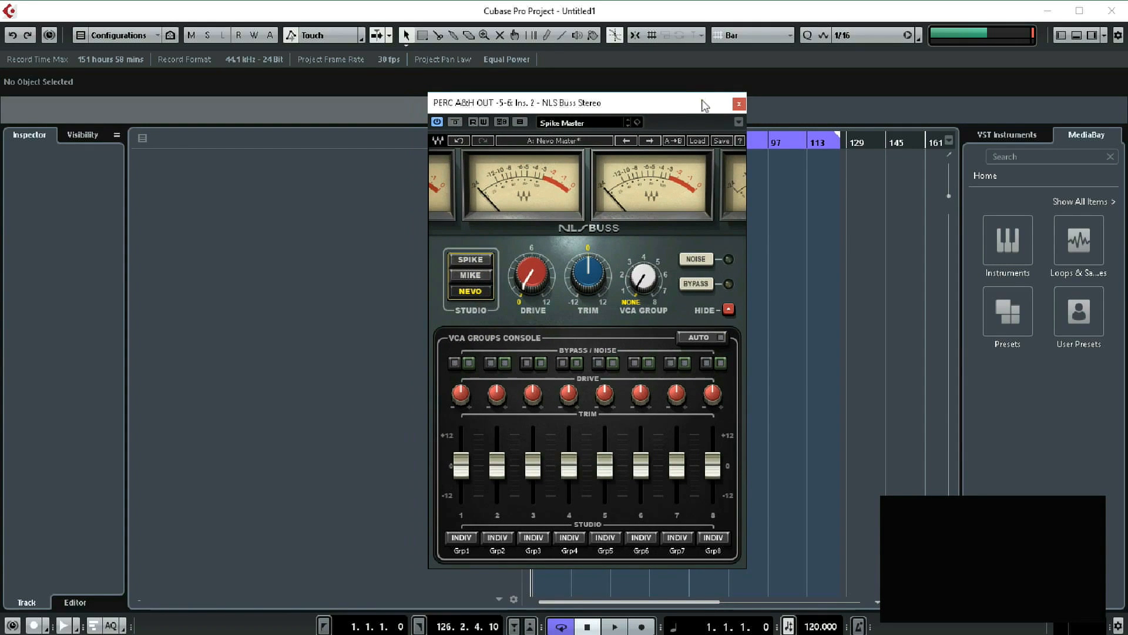
pyautogui.click(739, 104)
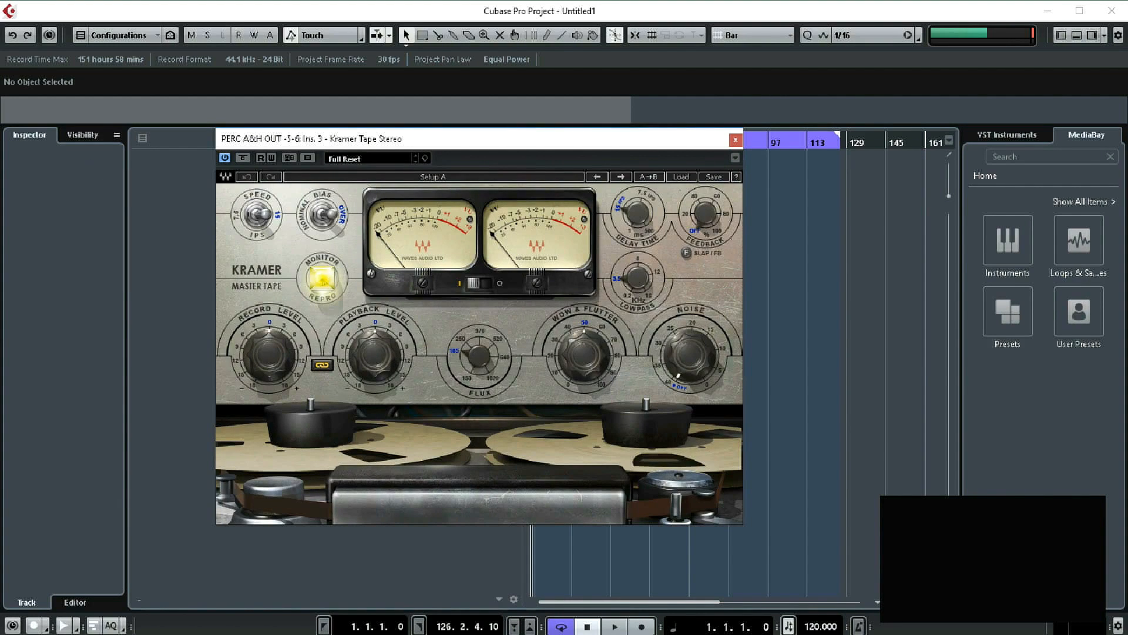
# - Reposition the Kramer Tape window and try its linked record and playback levels, returning both to 0
pyautogui.moveTo(404, 139); pyautogui.dragTo(474, 134)
pyautogui.click(441, 371)
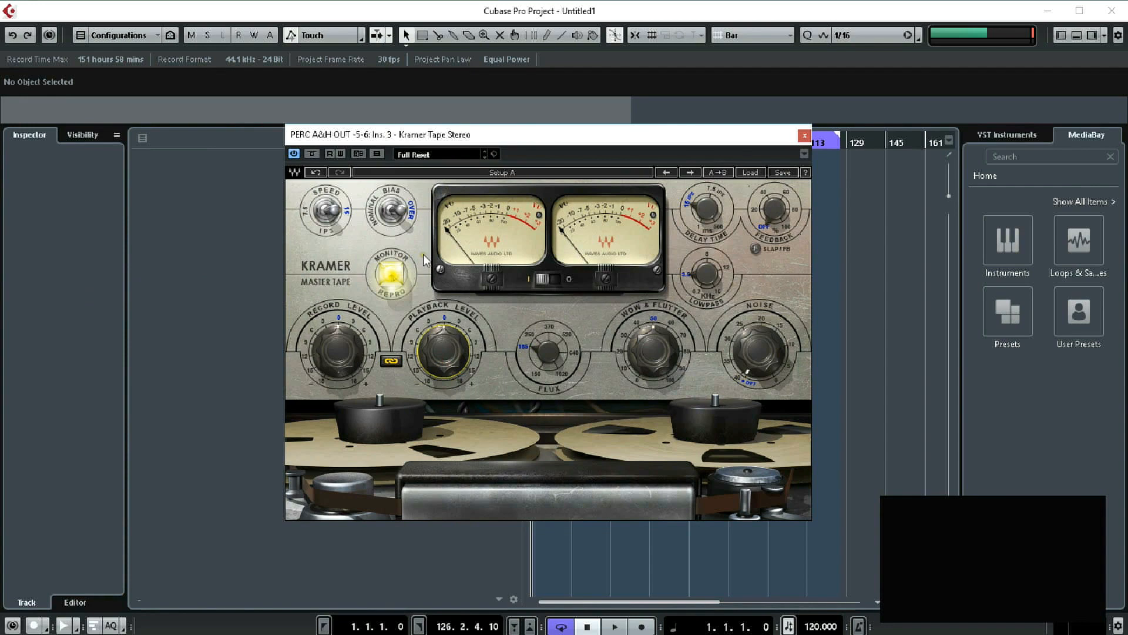
pyautogui.moveTo(532, 135); pyautogui.dragTo(537, 134)
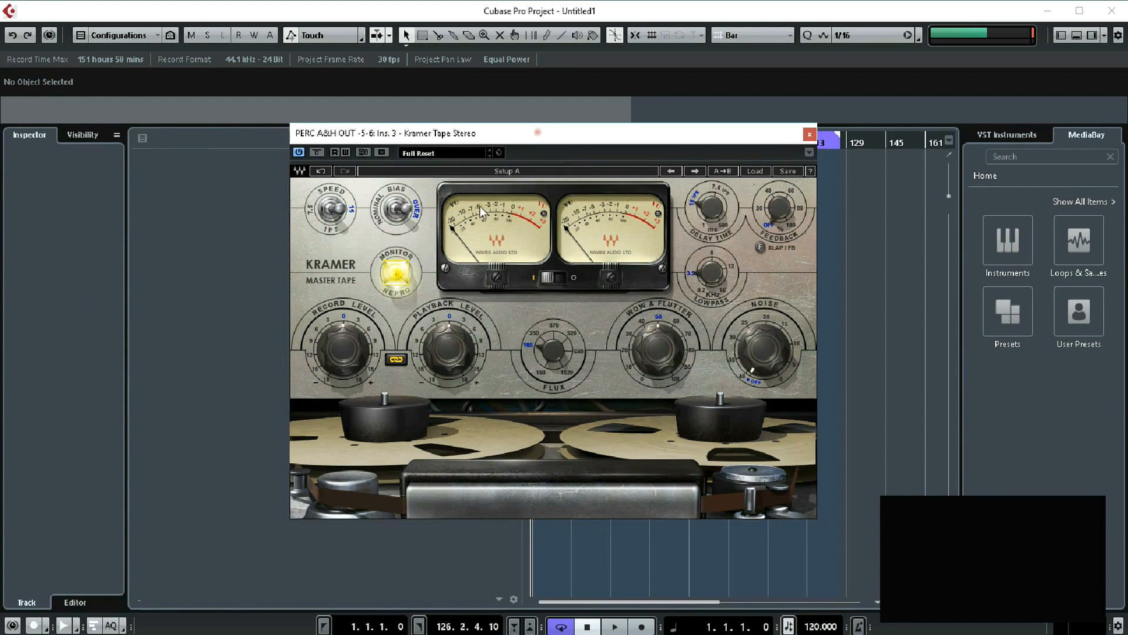
pyautogui.moveTo(533, 364)
pyautogui.mouseDown()
pyautogui.moveTo(541, 417)
pyautogui.moveTo(535, 353)
pyautogui.mouseUp()
pyautogui.moveTo(339, 351); pyautogui.dragTo(306, 393)
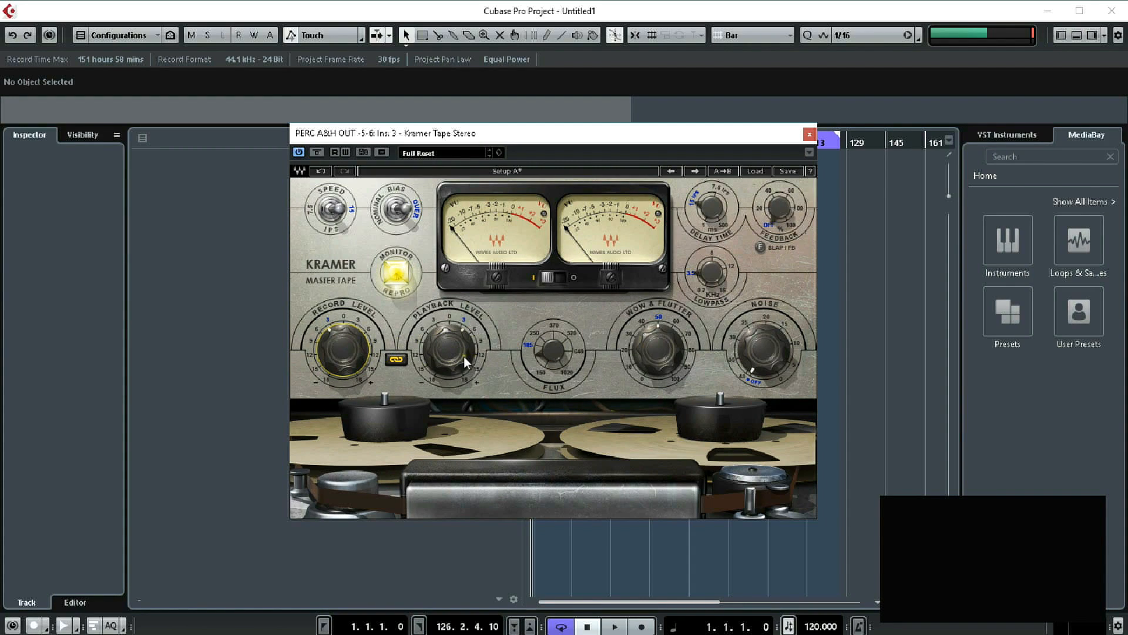
pyautogui.moveTo(329, 343)
pyautogui.mouseDown()
pyautogui.moveTo(347, 355)
pyautogui.moveTo(347, 330)
pyautogui.mouseUp()
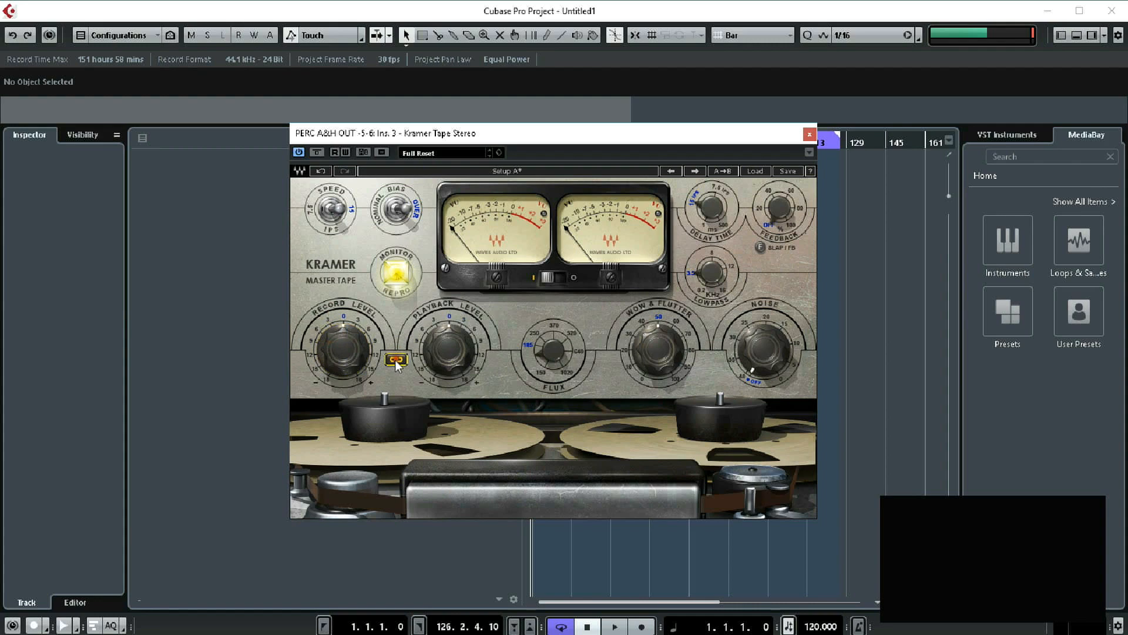
# - Try Kramer Tape's level link and set the linked record level to -12 and playback level to +12
pyautogui.click(398, 360)
pyautogui.moveTo(363, 373); pyautogui.dragTo(329, 177)
pyautogui.moveTo(362, 364)
pyautogui.moveTo(339, 348); pyautogui.dragTo(349, 500)
# - Set Kramer Tape's flux to 150 and its low-pass to 7357 Hz, trying the wow and flutter, noise and feedback controls
pyautogui.moveTo(544, 348); pyautogui.dragTo(626, 482)
pyautogui.moveTo(673, 351)
pyautogui.mouseDown()
pyautogui.moveTo(673, 302)
pyautogui.moveTo(646, 226)
pyautogui.moveTo(639, 415)
pyautogui.moveTo(649, 371)
pyautogui.moveTo(673, 346)
pyautogui.moveTo(660, 352)
pyautogui.mouseUp()
pyautogui.moveTo(774, 352)
pyautogui.mouseDown()
pyautogui.moveTo(767, 268)
pyautogui.moveTo(797, 182)
pyautogui.moveTo(785, 355)
pyautogui.mouseUp()
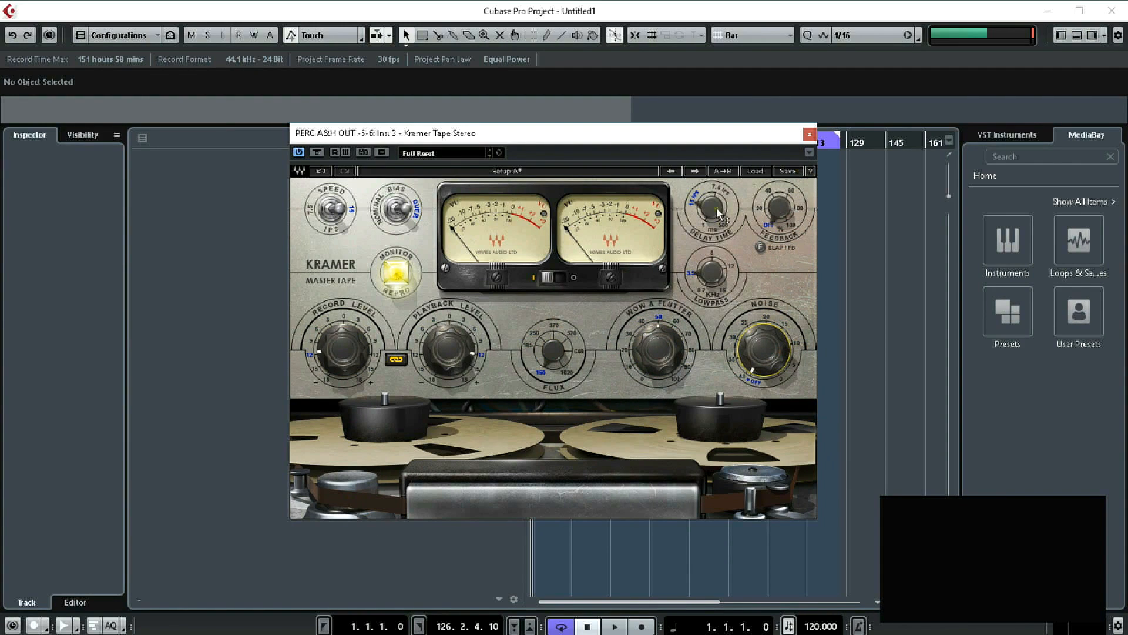
pyautogui.moveTo(702, 271); pyautogui.dragTo(717, 191)
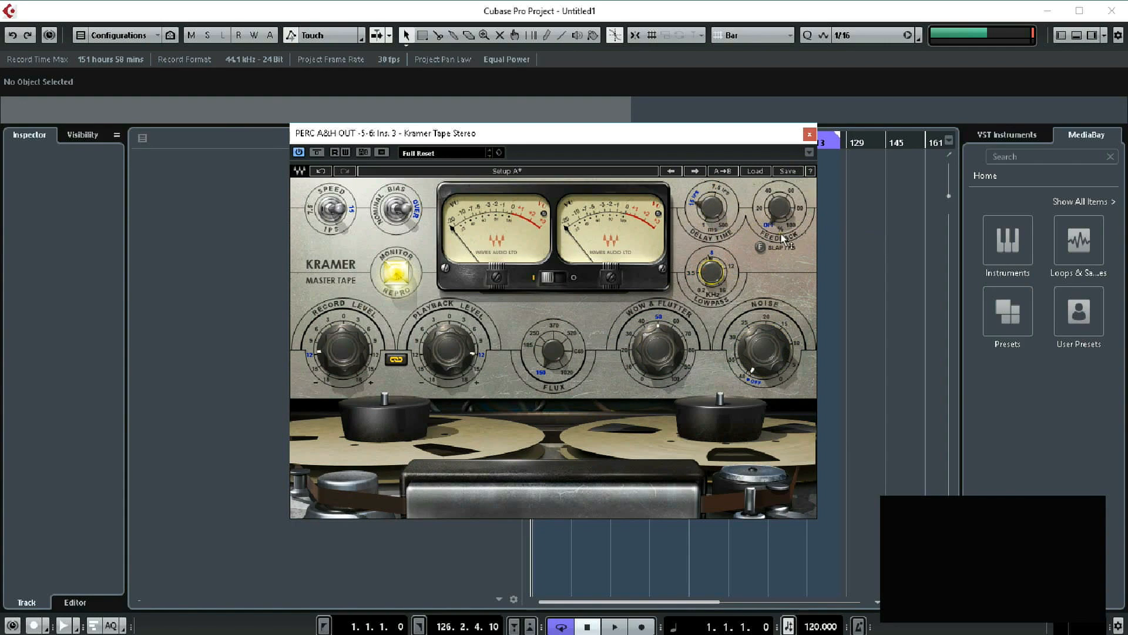
pyautogui.click(765, 208)
pyautogui.click(713, 273)
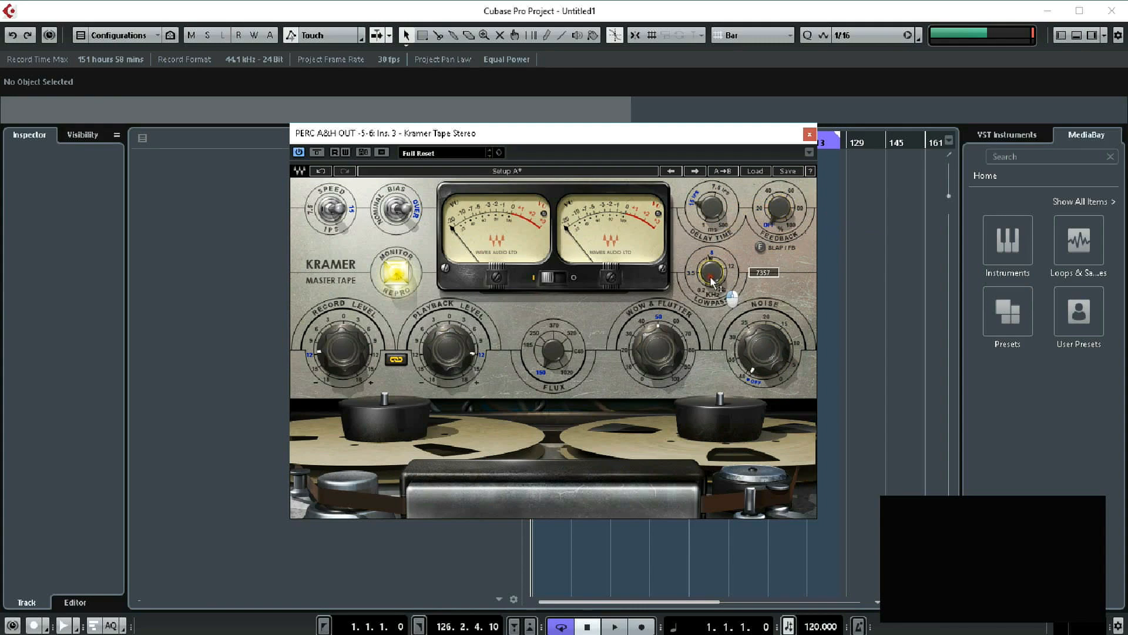
# - Compare Kramer Tape's nominal and over bias and its 7.5 and 15 ips speeds, ending on Over and 15, and close the window
pyautogui.click(419, 215)
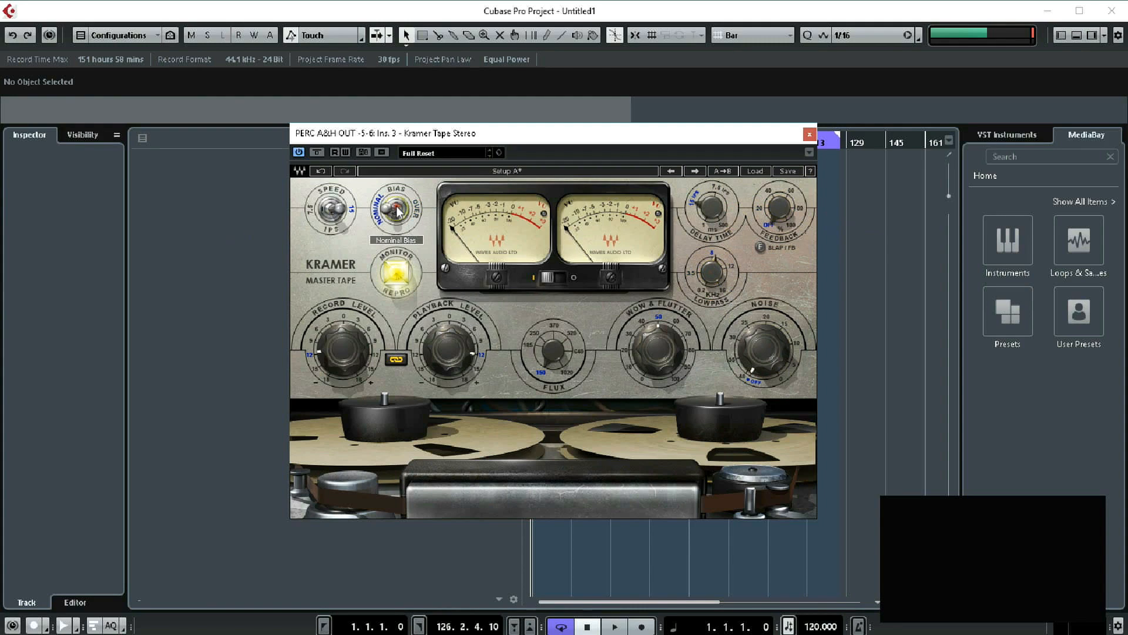
pyautogui.click(320, 219)
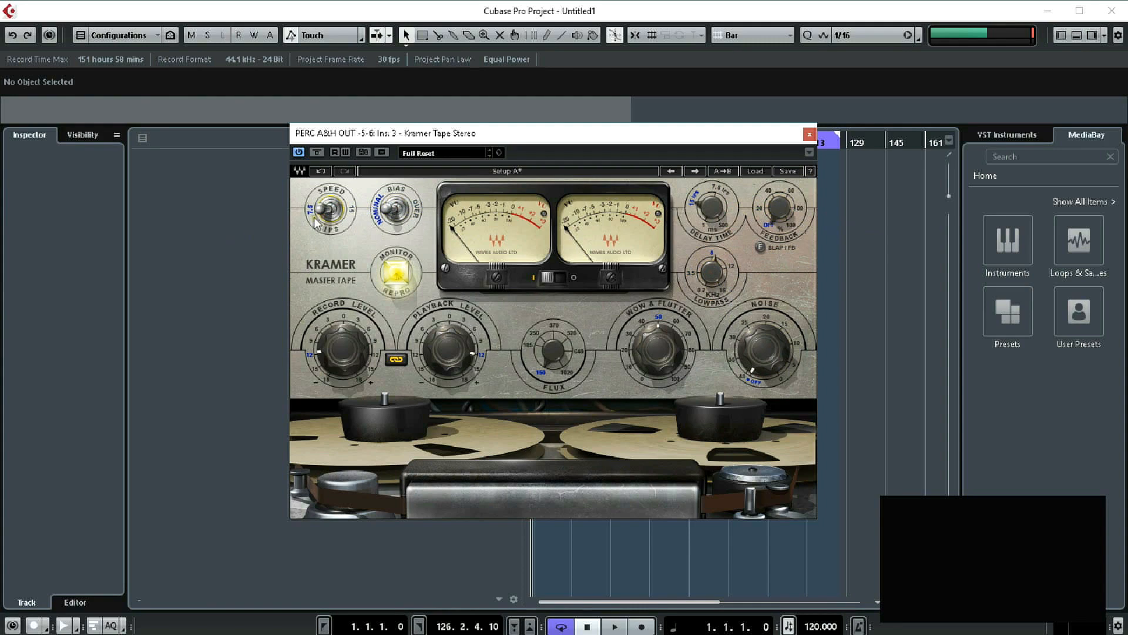
pyautogui.click(317, 214)
pyautogui.click(325, 215)
pyautogui.click(330, 217)
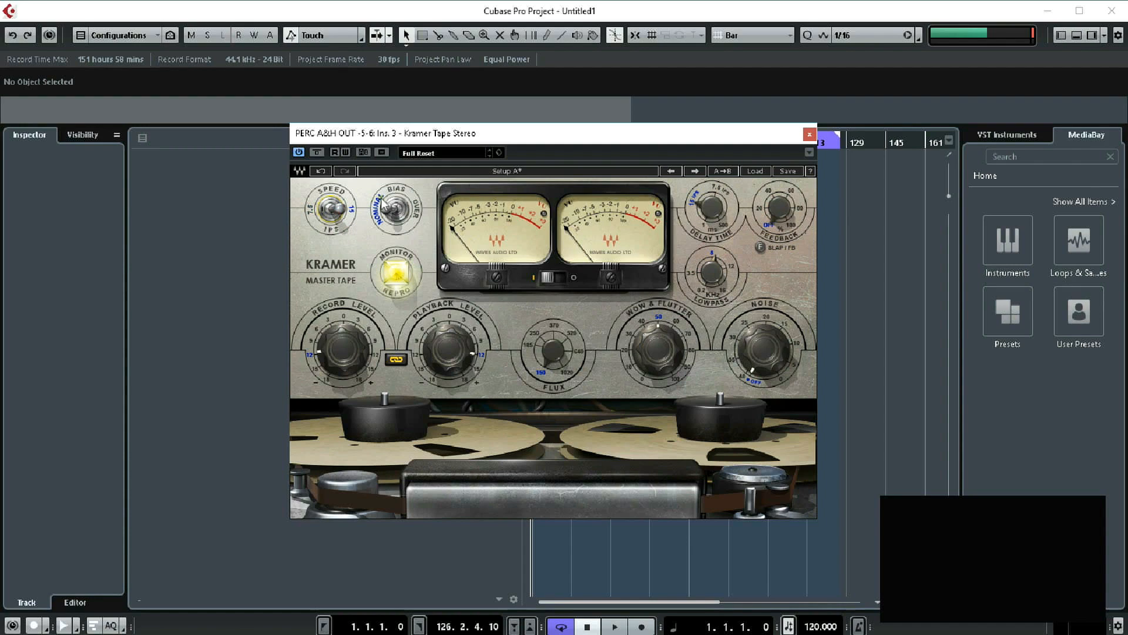
pyautogui.click(392, 217)
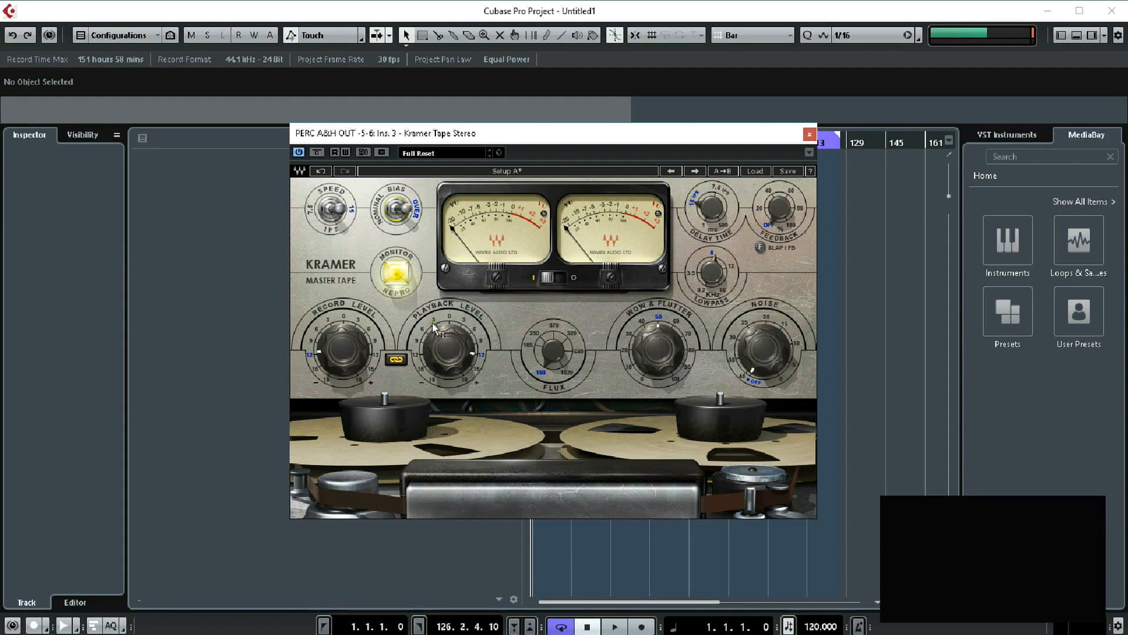
pyautogui.click(809, 135)
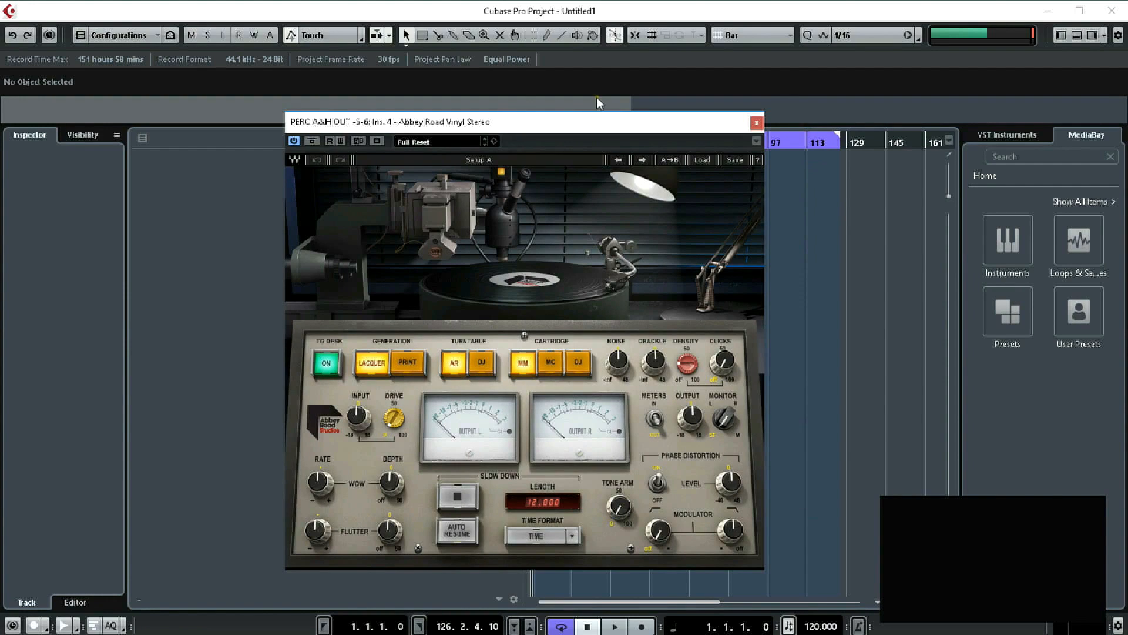
# - Reposition the Abbey Road Vinyl window and compare the MC, MM and DJ cartridges, ending on DJ
pyautogui.moveTo(520, 122); pyautogui.dragTo(634, 138)
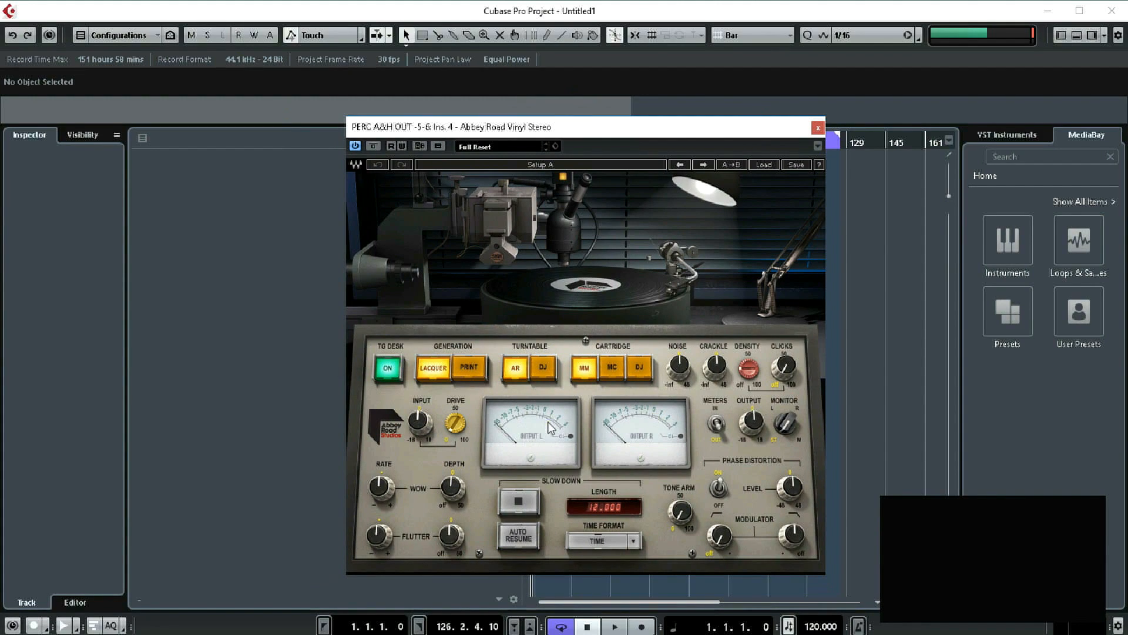
pyautogui.click(614, 374)
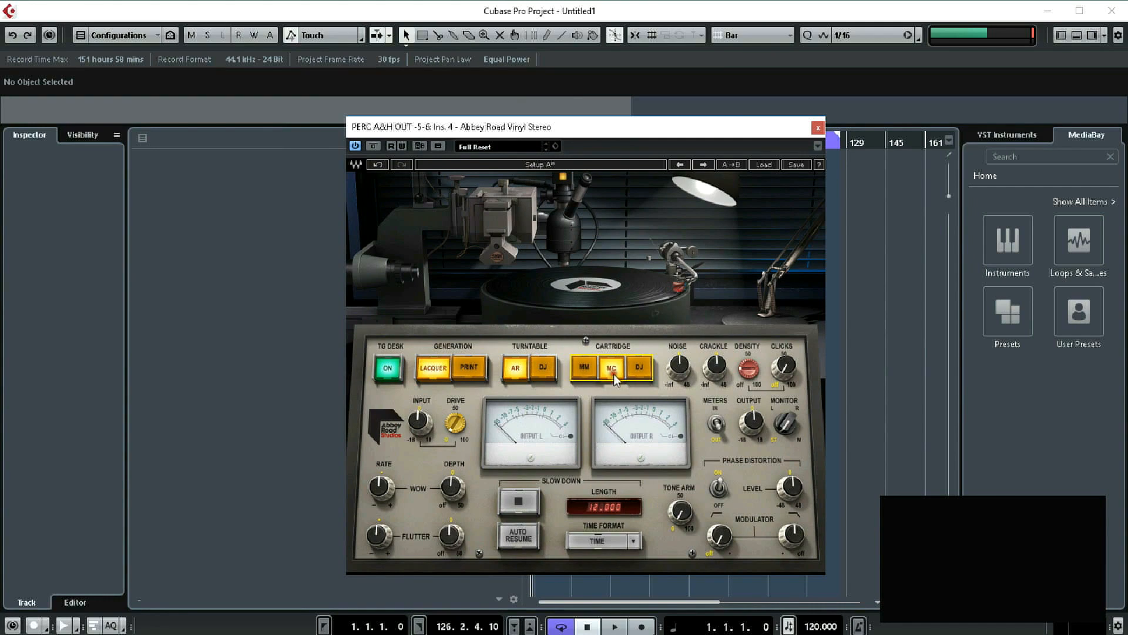
pyautogui.click(584, 372)
pyautogui.click(611, 372)
pyautogui.click(645, 374)
# - Select the DJ turntable, compare the Print and Lacquer generations ending on Lacquer, and toggle the TG Desk off and on
pyautogui.click(544, 368)
pyautogui.click(433, 368)
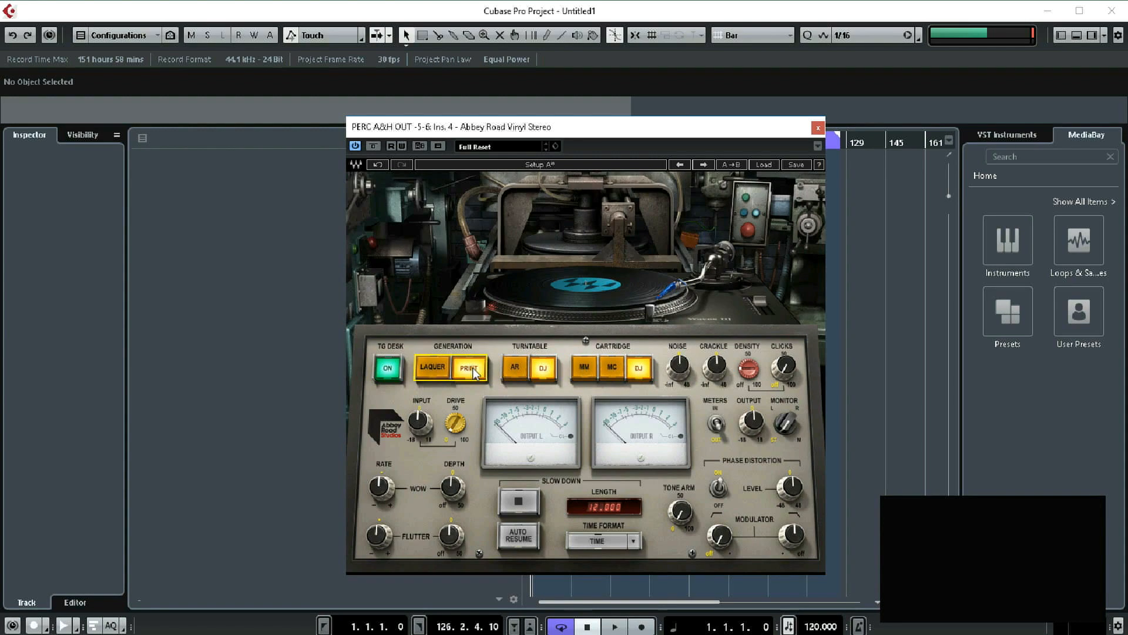
pyautogui.click(434, 366)
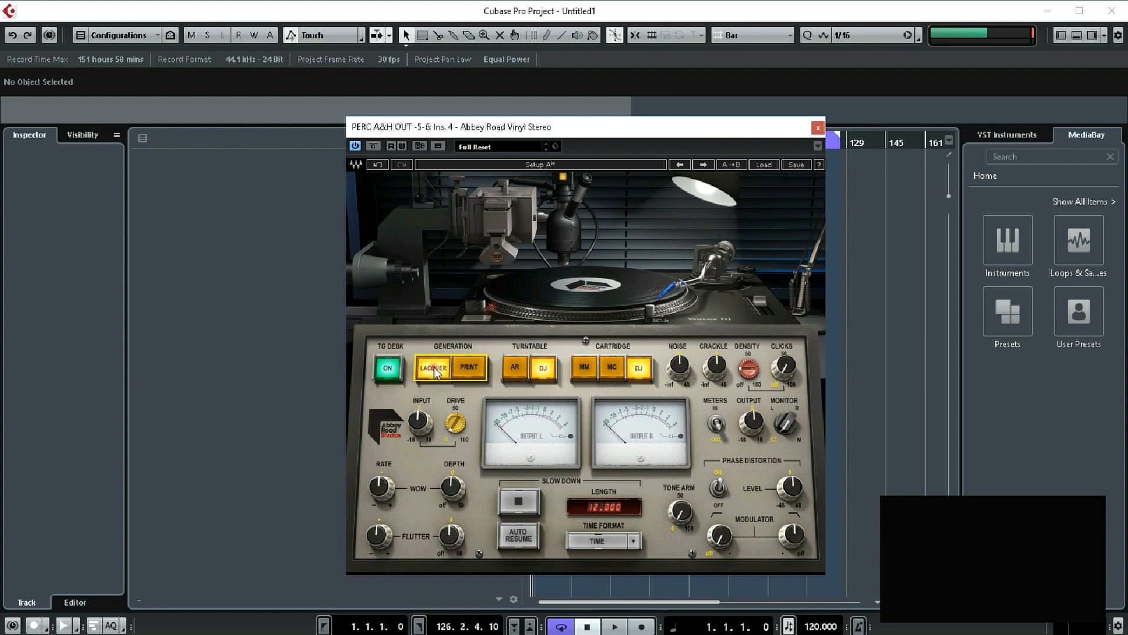
pyautogui.click(390, 372)
pyautogui.click(388, 370)
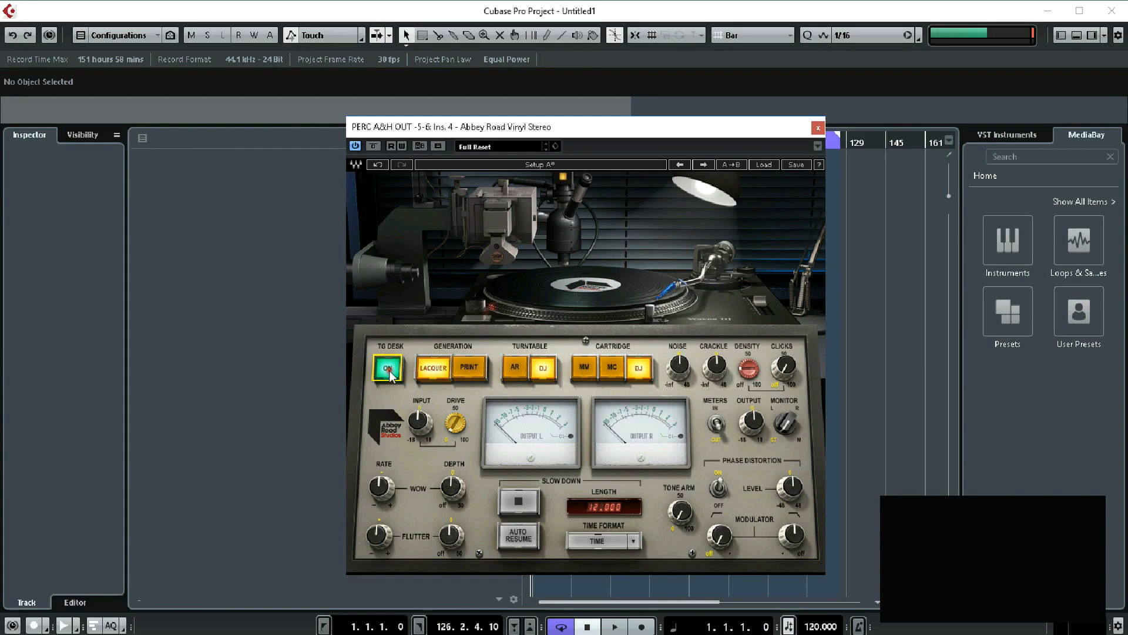
# - Compare Abbey Road Vinyl's Lacquer and Print generations and its AR and DJ turntables, ending on Print and AR
pyautogui.click(457, 369)
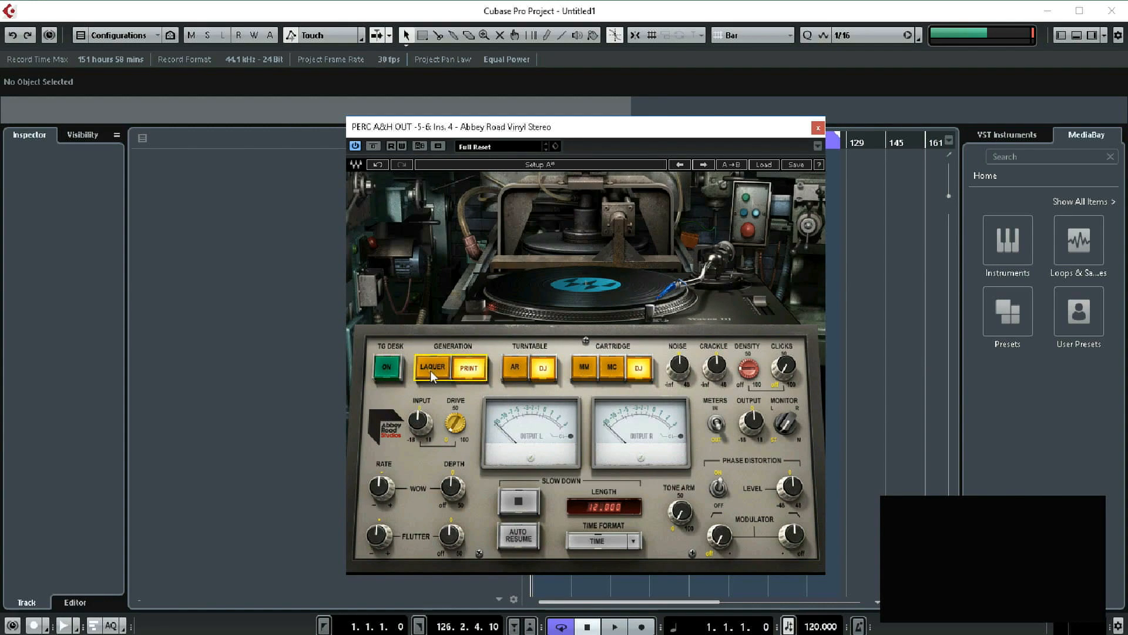
pyautogui.click(431, 371)
pyautogui.click(471, 372)
pyautogui.click(516, 371)
pyautogui.click(541, 367)
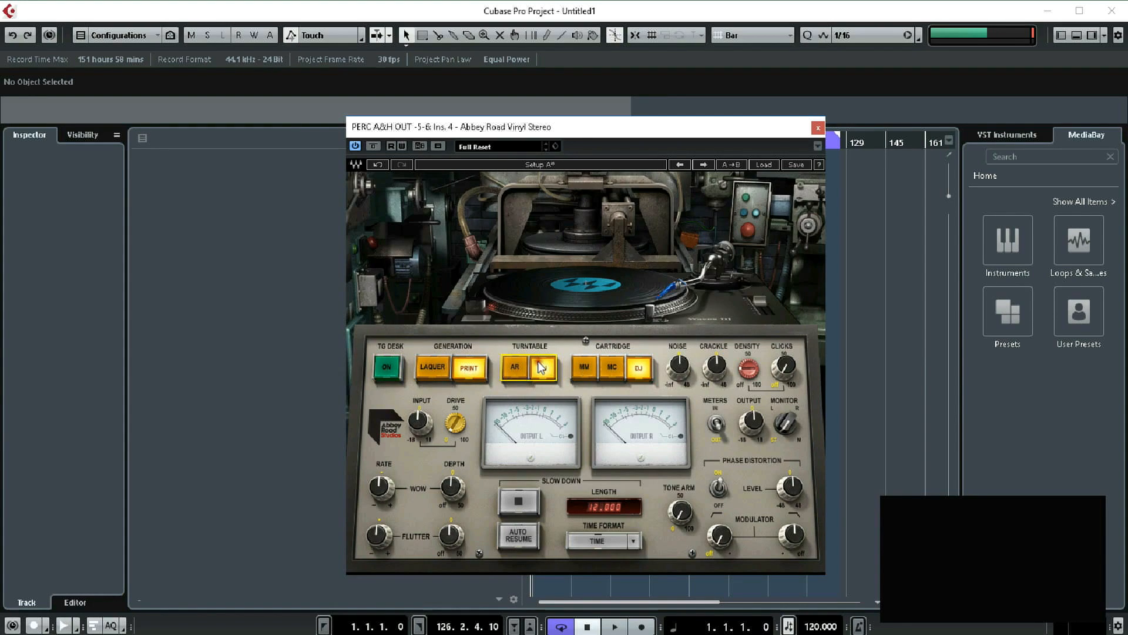
pyautogui.click(501, 368)
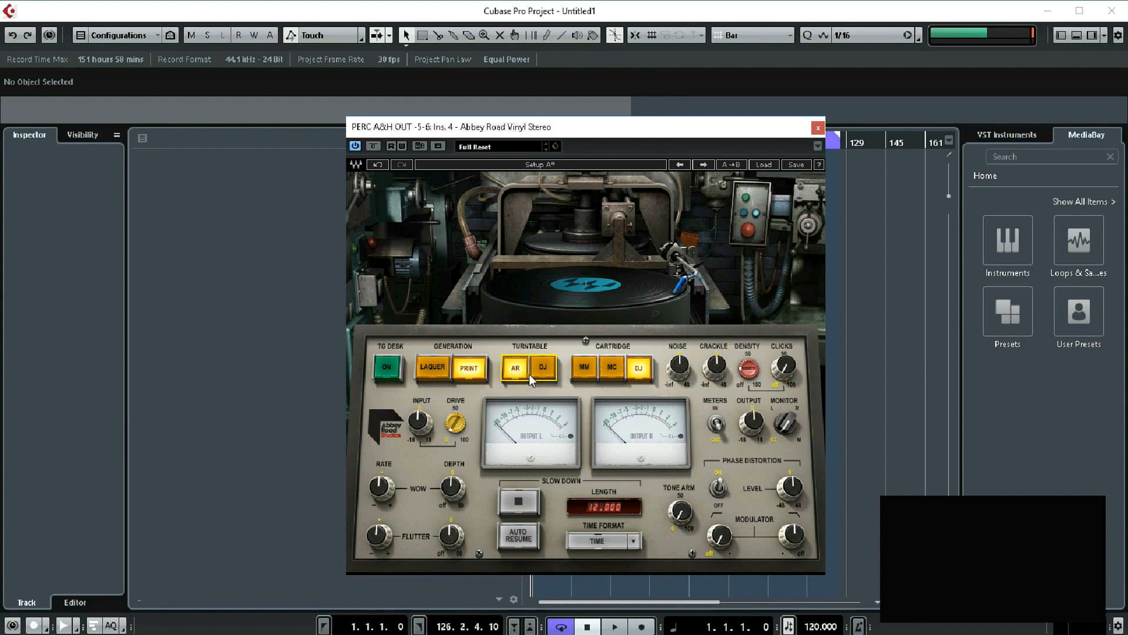
# - Compare the MM and MC cartridges on Abbey Road Vinyl, ending on MM
pyautogui.click(584, 375)
pyautogui.click(609, 369)
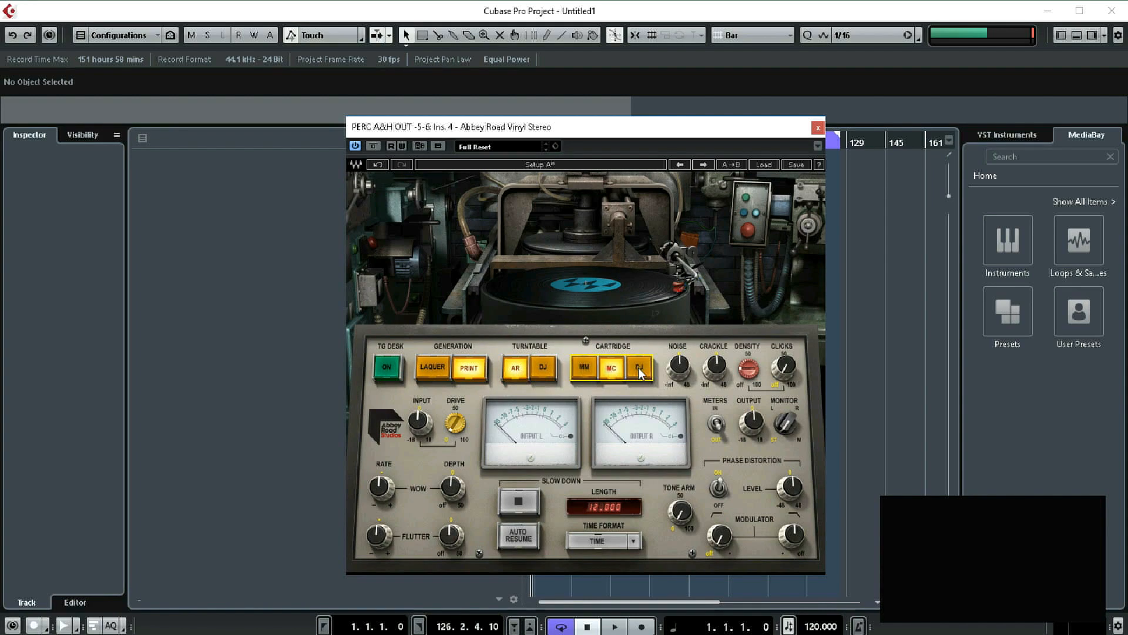
pyautogui.click(582, 375)
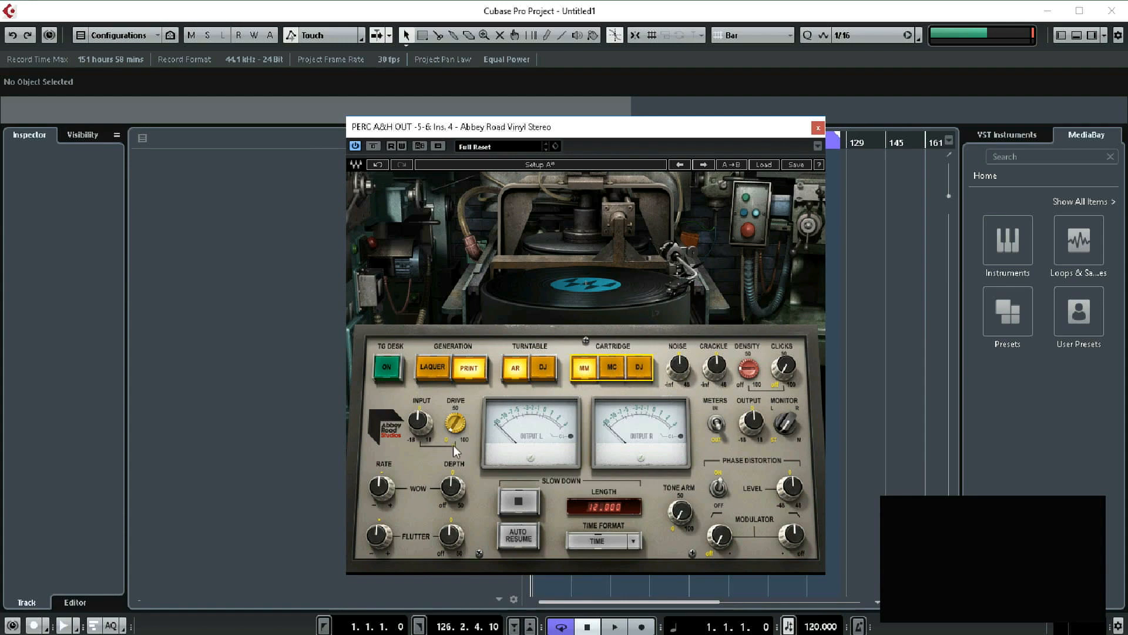
# - Try Abbey Road Vinyl's drive, crackle density, clicks, tone arm and phase distortion modulator controls
pyautogui.moveTo(457, 425); pyautogui.dragTo(465, 477)
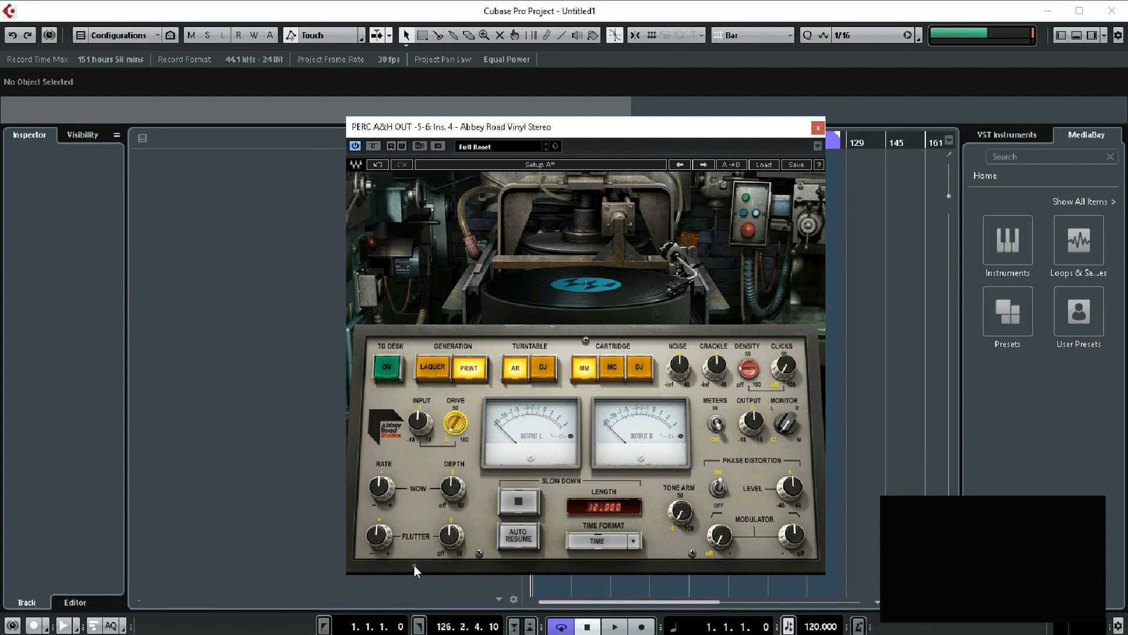
pyautogui.moveTo(676, 375)
pyautogui.moveTo(757, 361); pyautogui.dragTo(757, 305)
pyautogui.moveTo(791, 367); pyautogui.dragTo(754, 418)
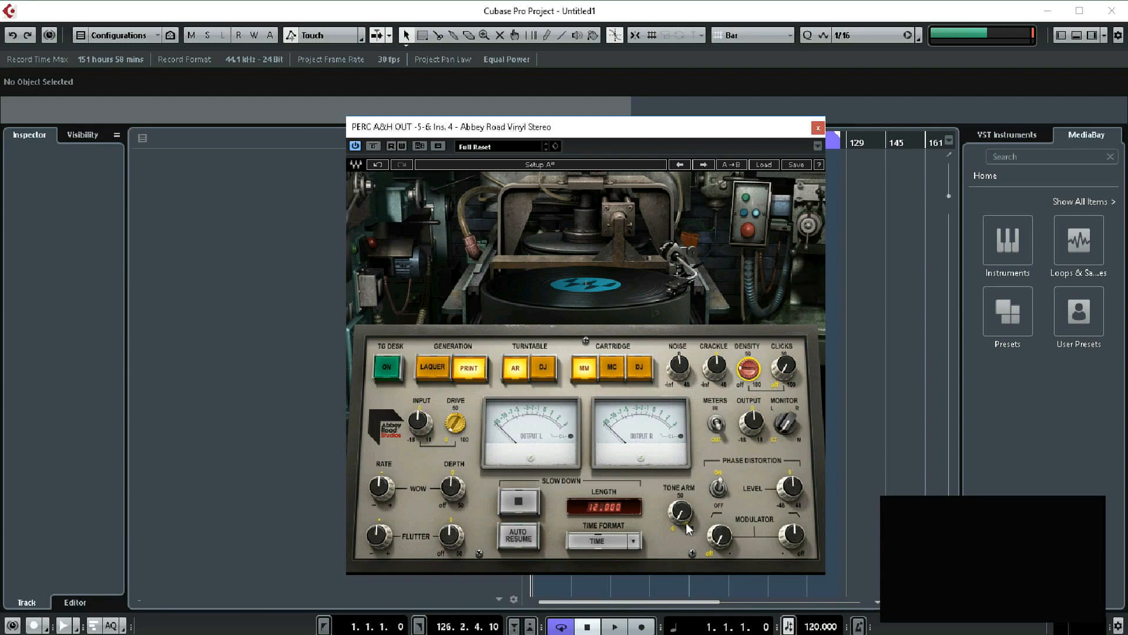
pyautogui.moveTo(782, 497)
pyautogui.moveTo(690, 504)
pyautogui.mouseDown()
pyautogui.moveTo(696, 353)
pyautogui.moveTo(729, 228)
pyautogui.moveTo(703, 302)
pyautogui.moveTo(680, 512)
pyautogui.mouseUp()
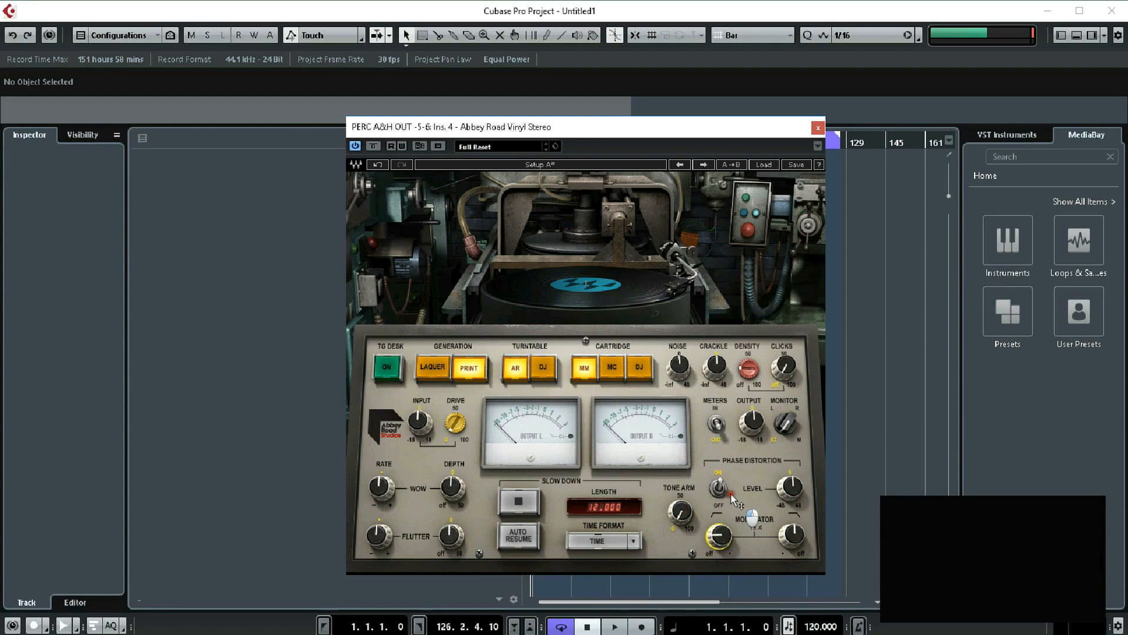
pyautogui.click(720, 535)
pyautogui.click(792, 535)
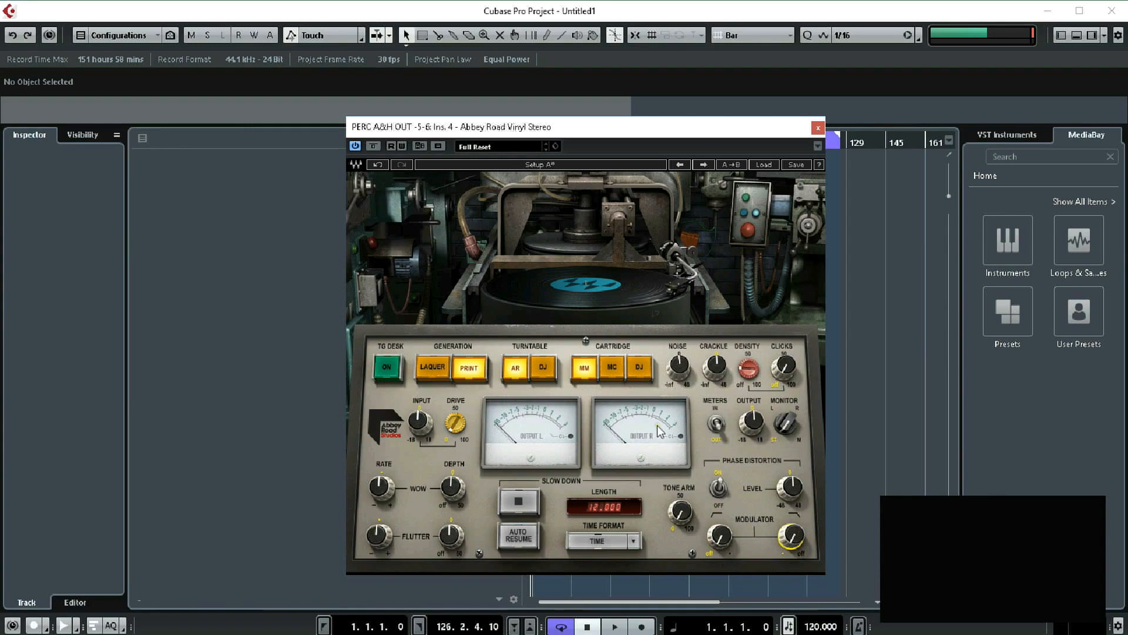
# - Try Abbey Road Vinyl's slow-down auto resume and stop controls, and close the plug-in window
pyautogui.click(523, 536)
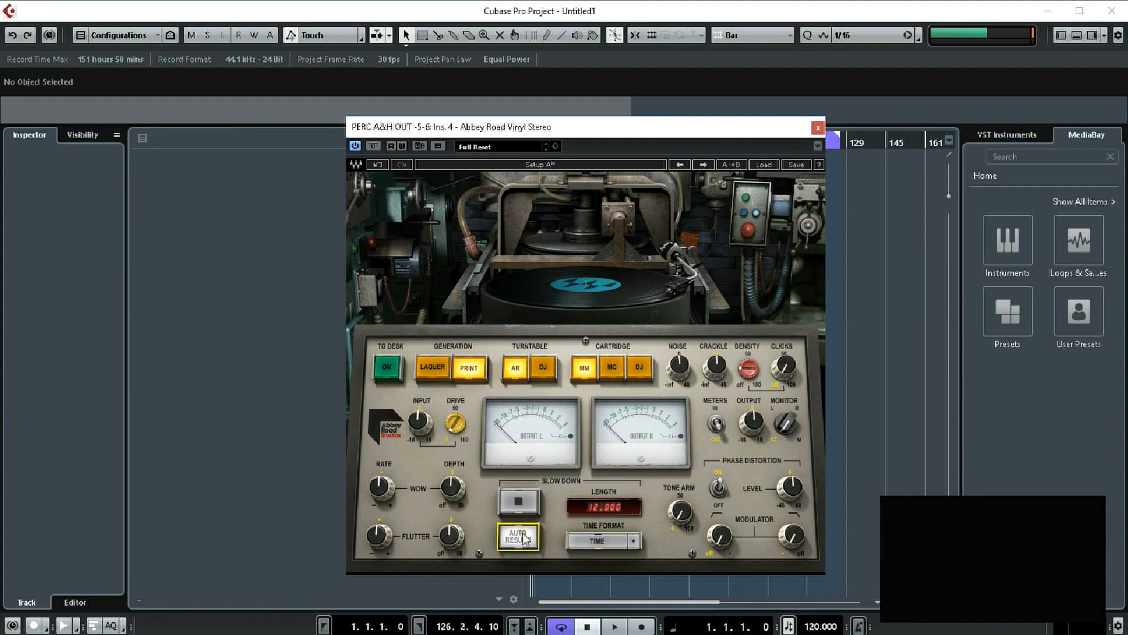
pyautogui.click(510, 507)
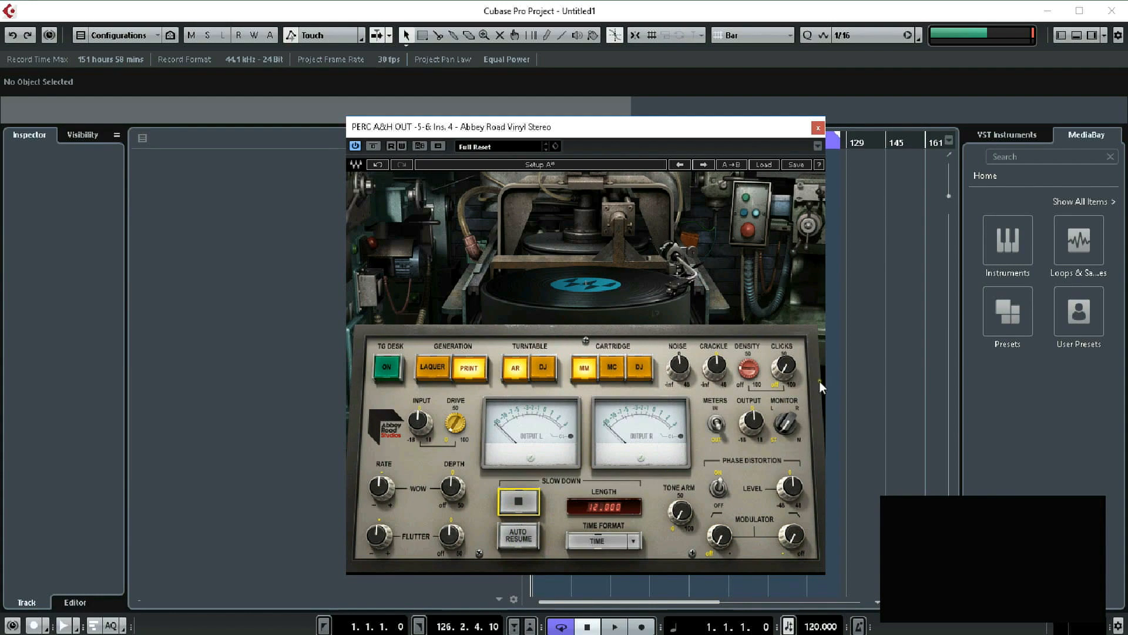
pyautogui.click(817, 129)
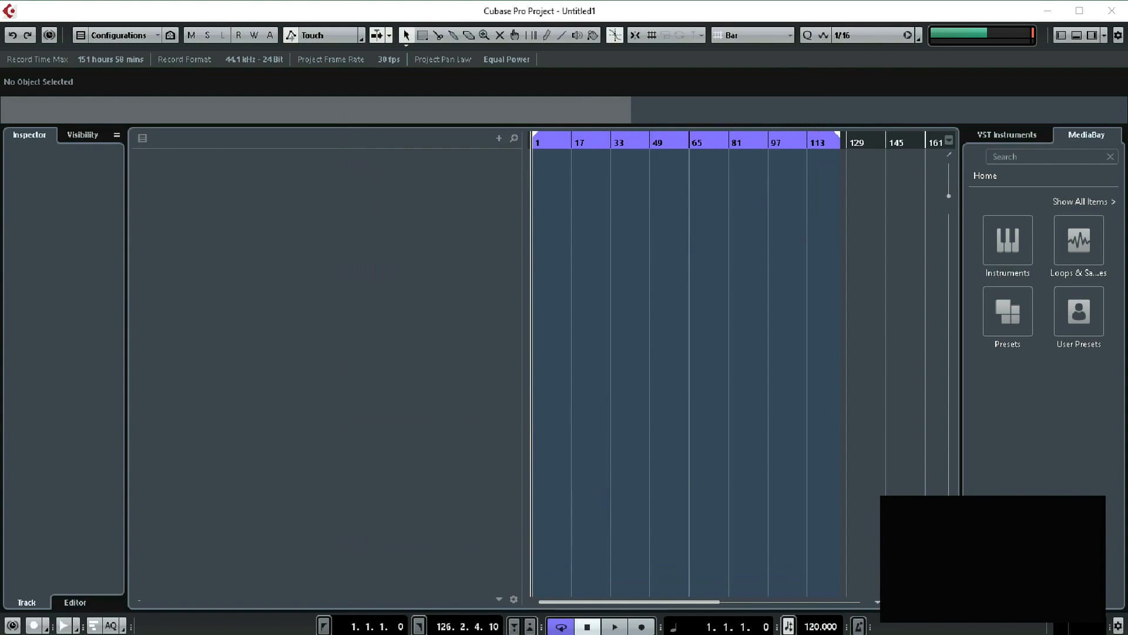
# - Reposition the H-Delay window and try its feedback, LoFi, modulation rate and ping-pong controls
pyautogui.click(564, 248)
pyautogui.moveTo(565, 248); pyautogui.dragTo(565, 206)
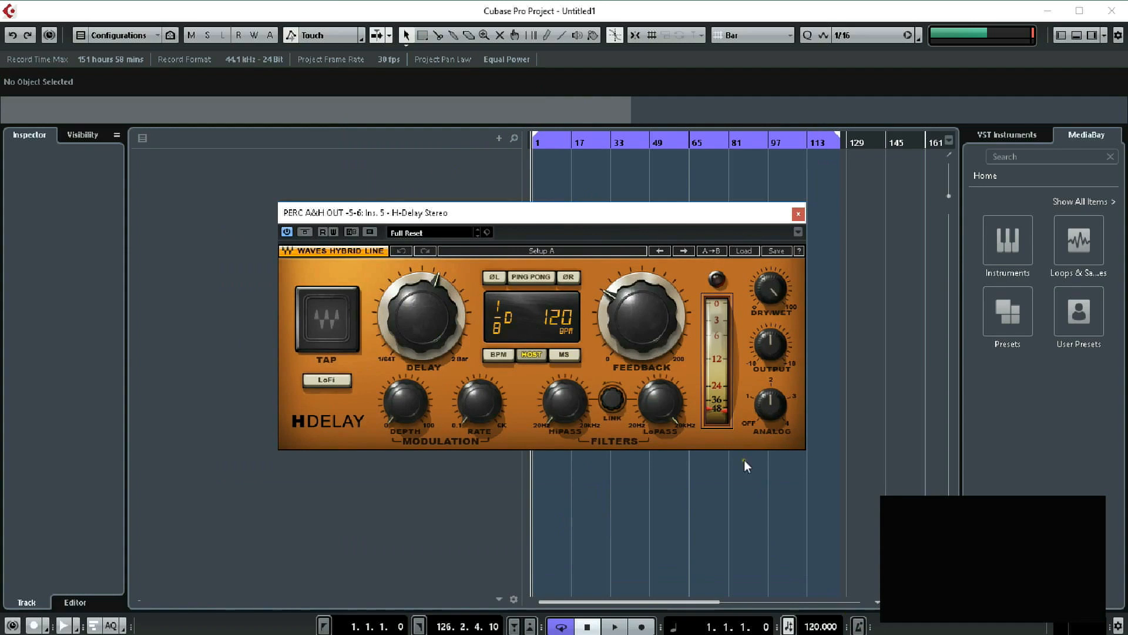
pyautogui.click(645, 311)
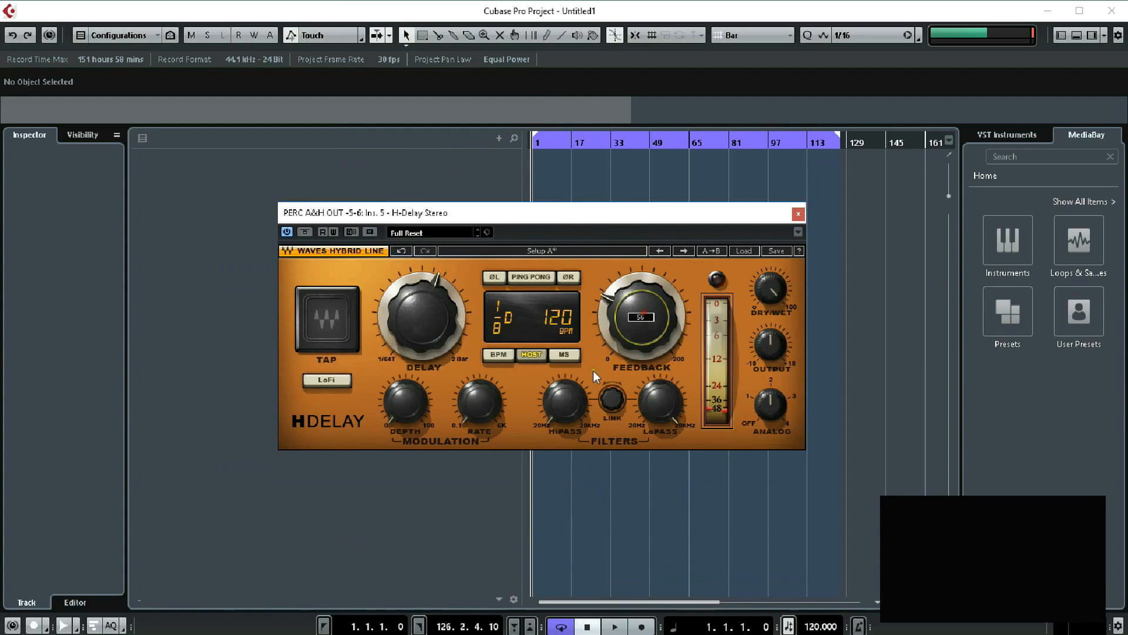
pyautogui.click(343, 382)
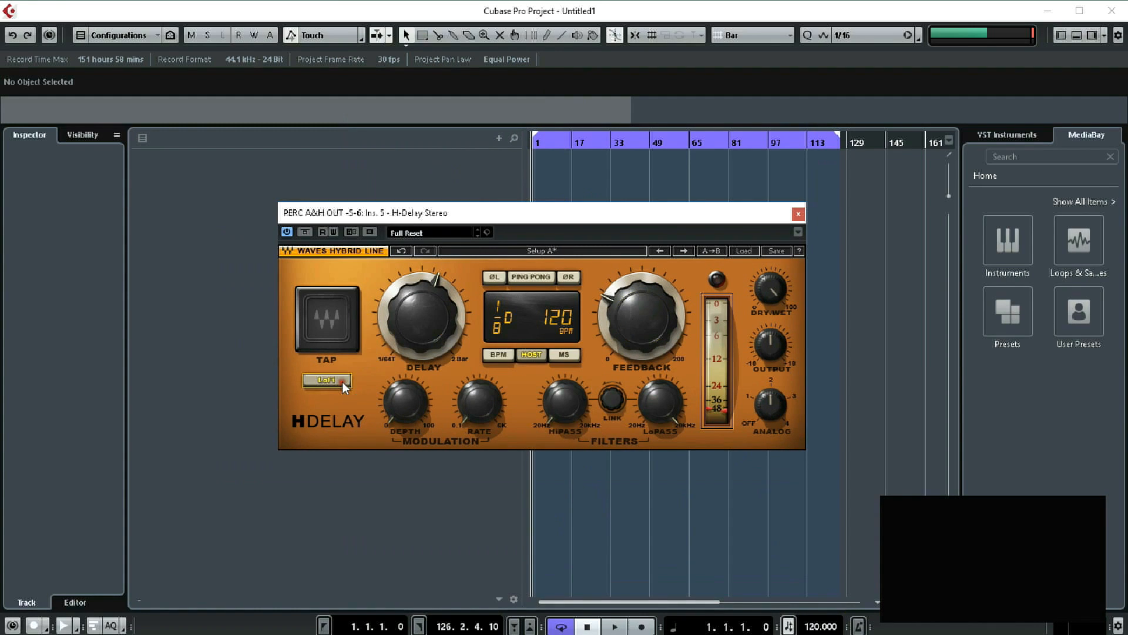
pyautogui.click(477, 405)
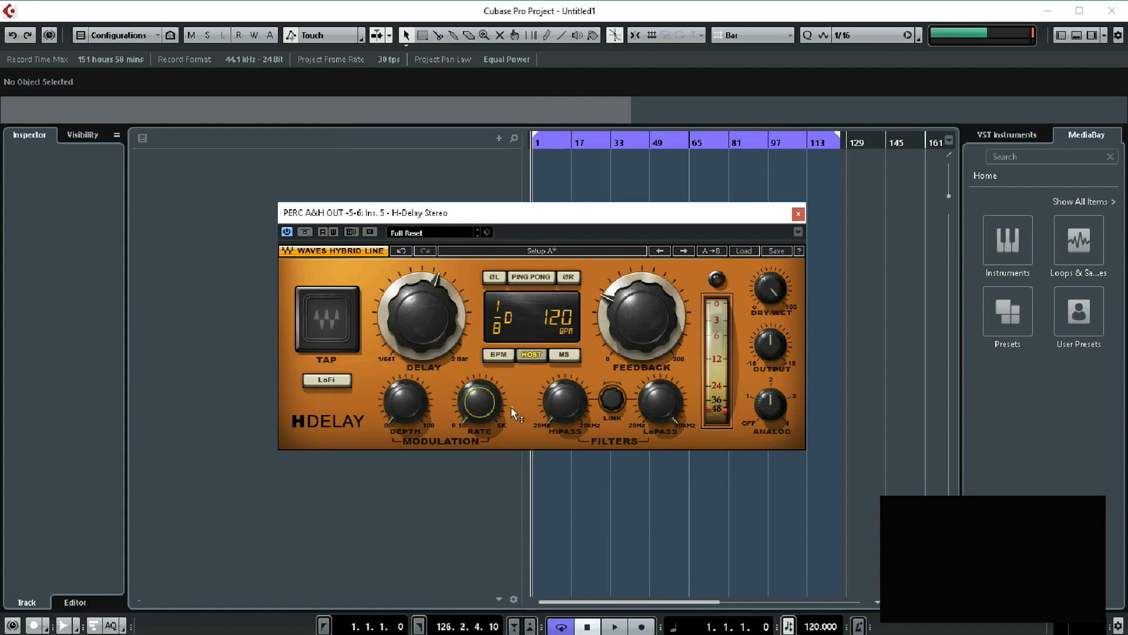
pyautogui.click(530, 275)
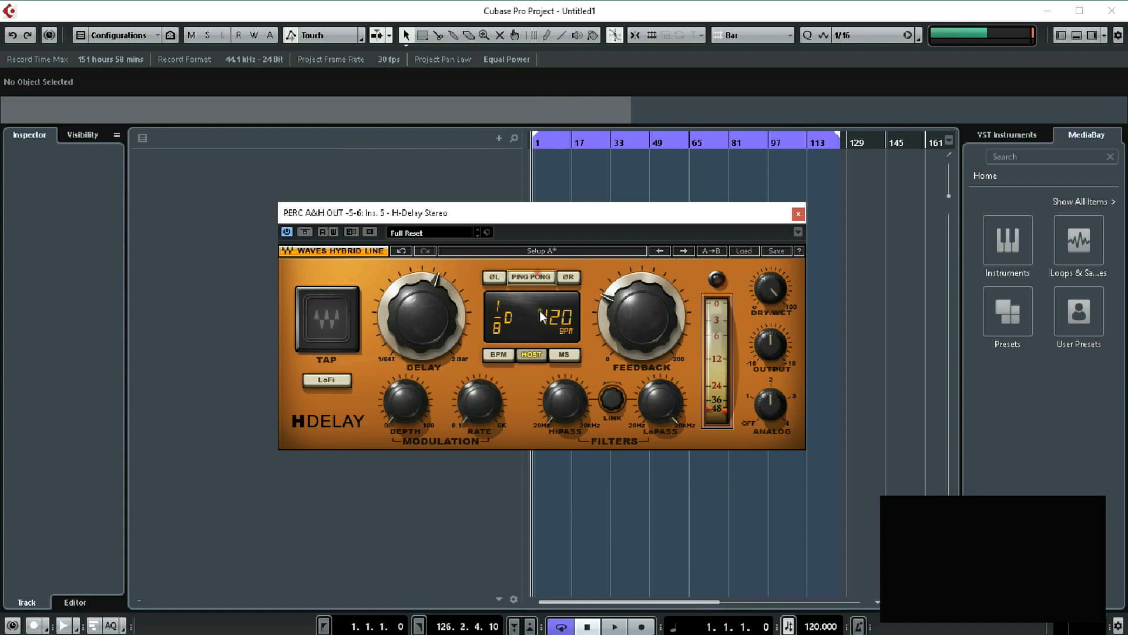
# - Compare H-Delay's millisecond and host-synced delay time modes, ending on Host
pyautogui.click(564, 355)
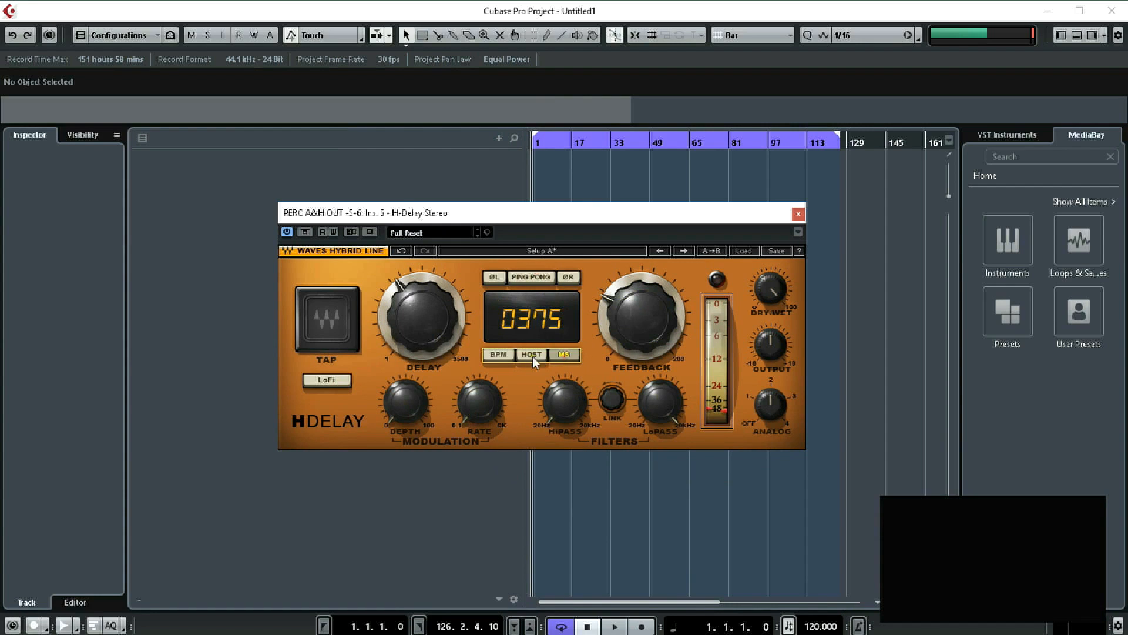
pyautogui.click(533, 356)
pyautogui.click(564, 354)
pyautogui.click(532, 355)
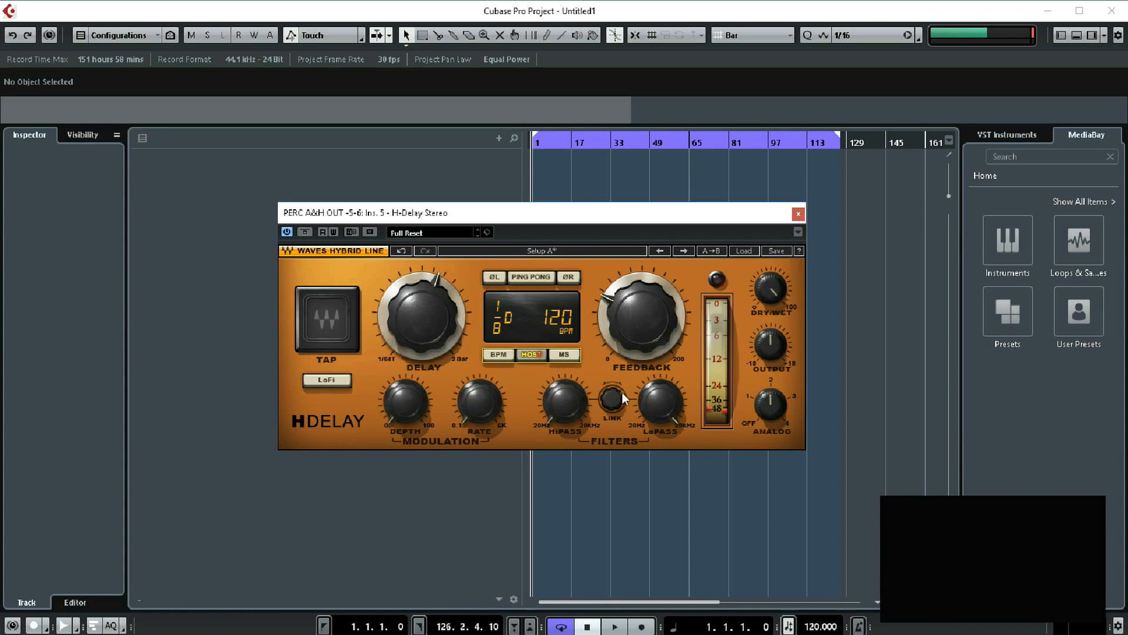
# - Narrow H-Delay's filter range by raising the high-pass and lowering the low-pass frequency
pyautogui.moveTo(577, 411); pyautogui.dragTo(574, 382)
pyautogui.moveTo(671, 410); pyautogui.dragTo(658, 421)
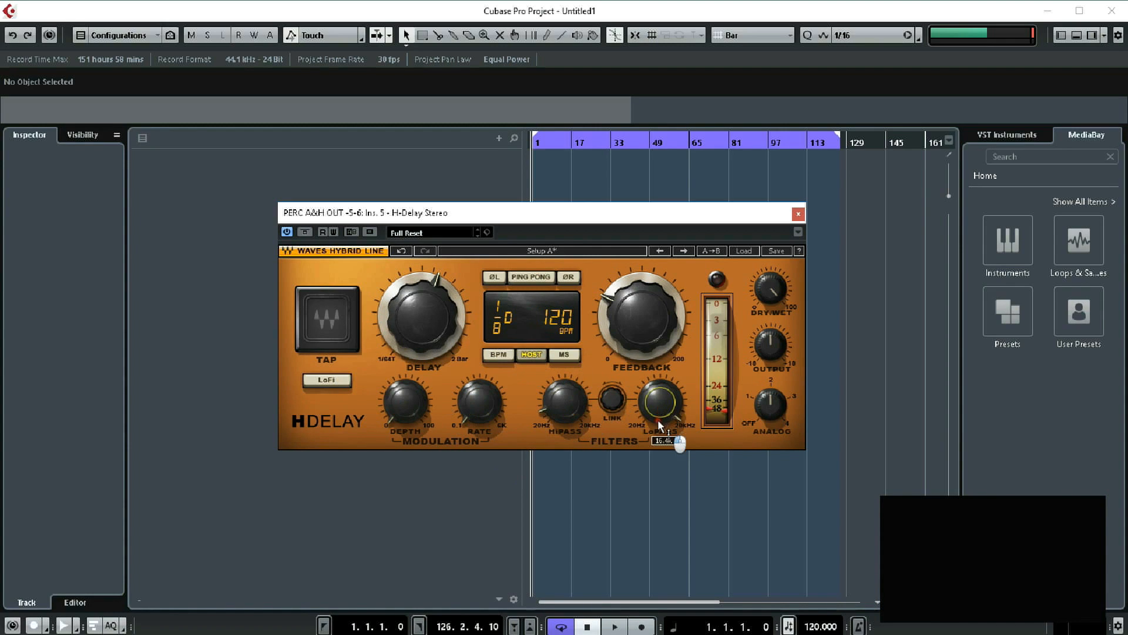
pyautogui.moveTo(577, 406); pyautogui.dragTo(579, 379)
pyautogui.moveTo(665, 395); pyautogui.dragTo(665, 410)
# - Lower H-Delay's dry/wet mix and analog character, raise its feedback, slightly adjust the delay time, and close the window
pyautogui.moveTo(773, 301); pyautogui.dragTo(776, 383)
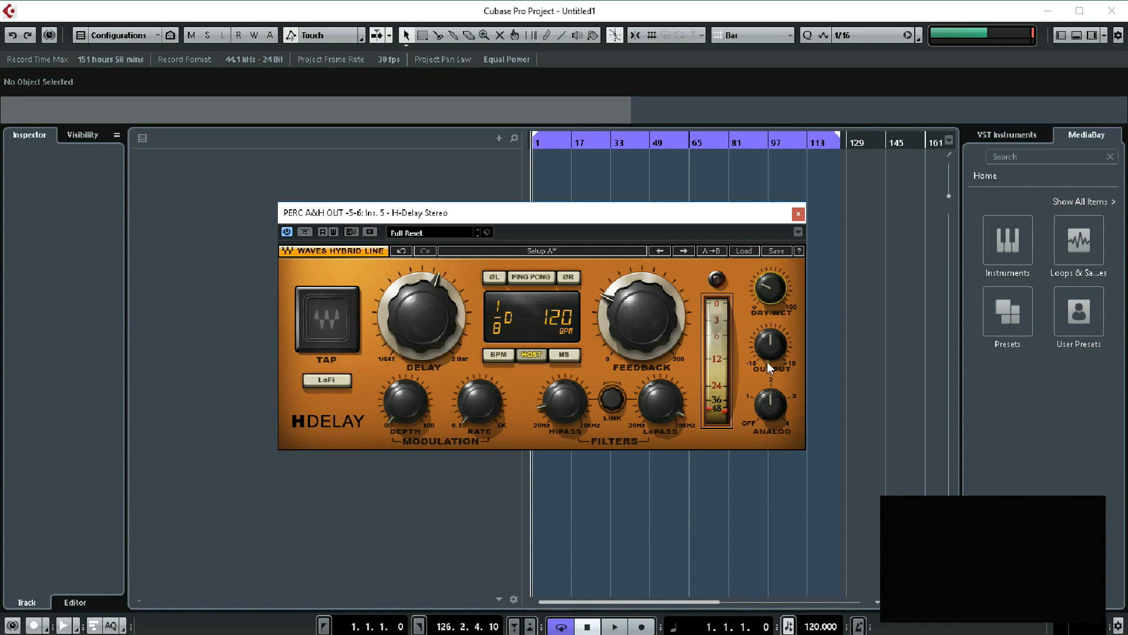
pyautogui.moveTo(776, 420); pyautogui.dragTo(774, 447)
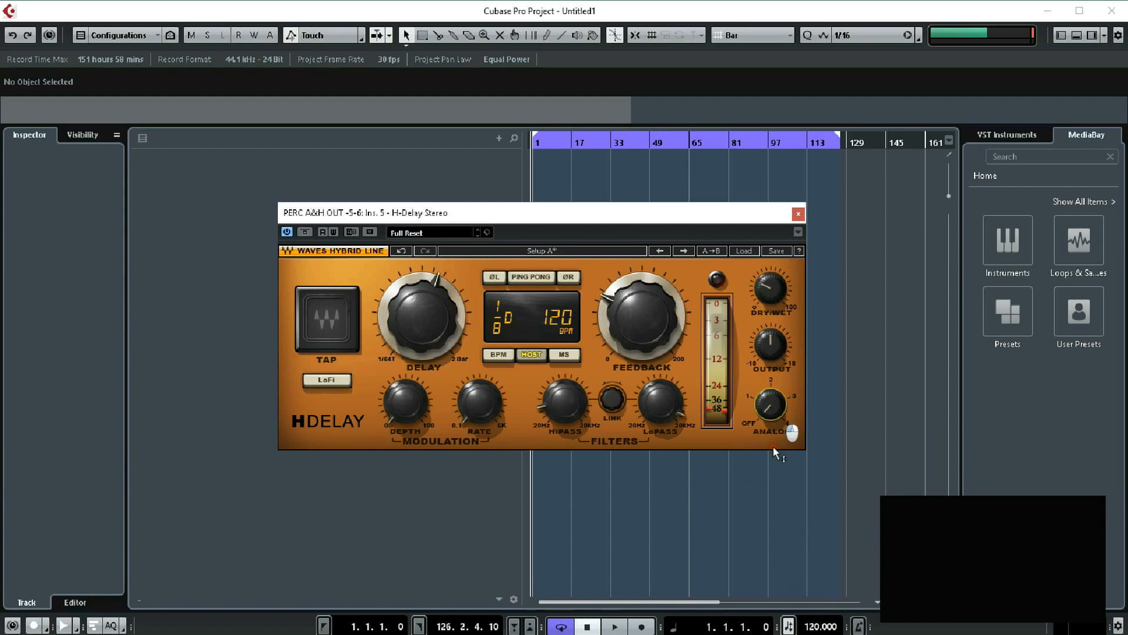
pyautogui.moveTo(614, 330); pyautogui.dragTo(687, 262)
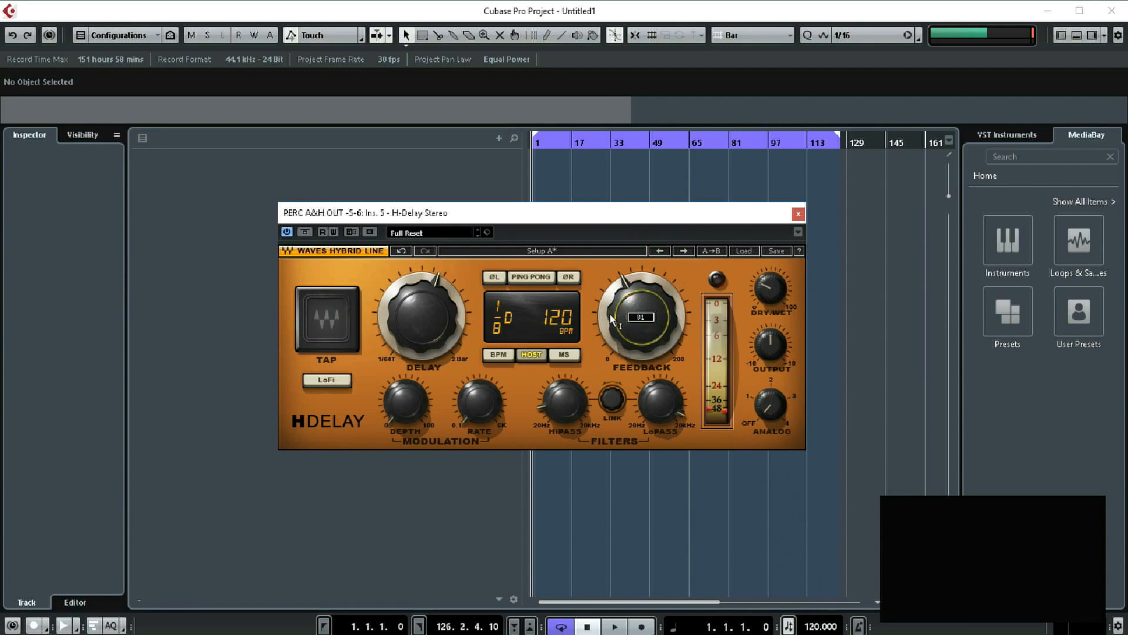
pyautogui.moveTo(422, 311); pyautogui.dragTo(425, 314)
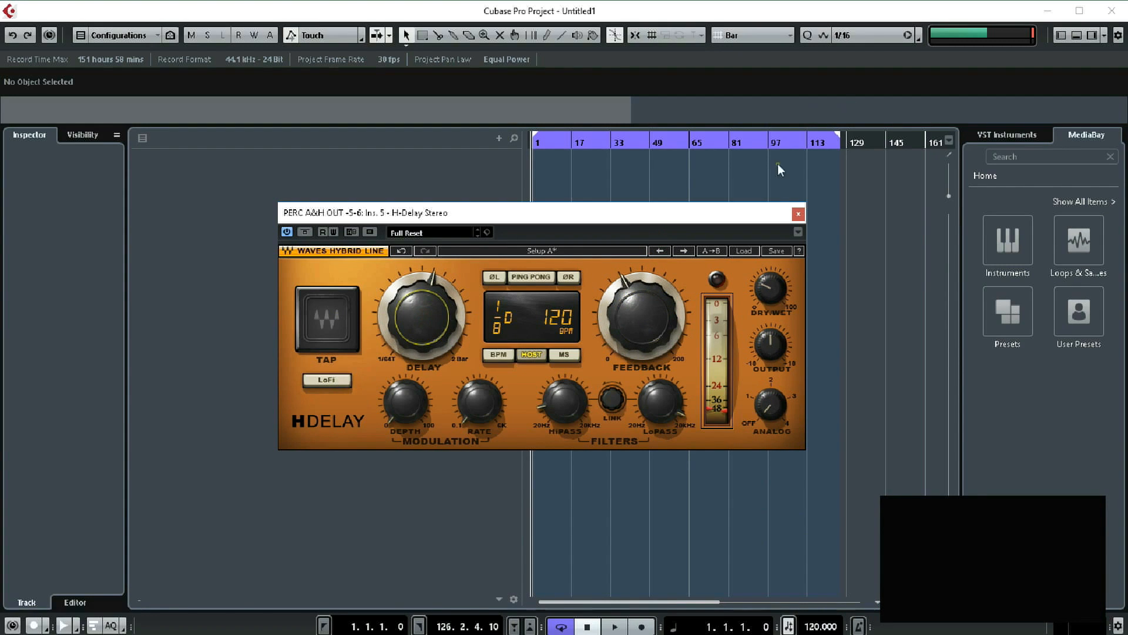
pyautogui.click(798, 215)
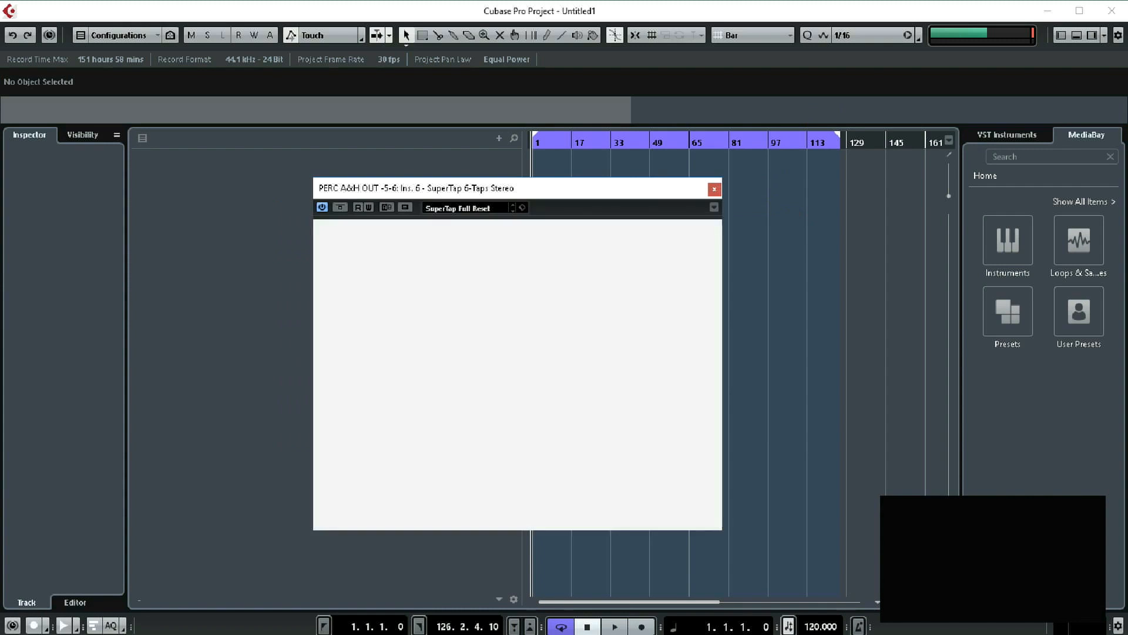
# - Reposition the SuperTap 6-Taps window, enable the feedback tap and move its delay to 10 on the sixteenths grid
pyautogui.moveTo(584, 196); pyautogui.dragTo(629, 184)
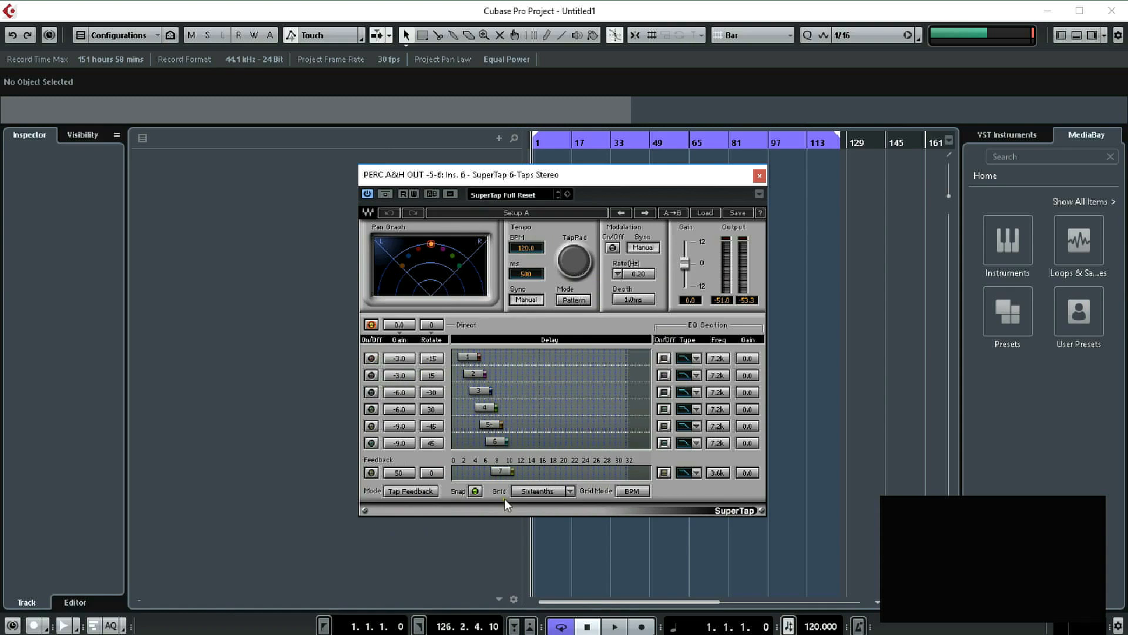
pyautogui.click(510, 471)
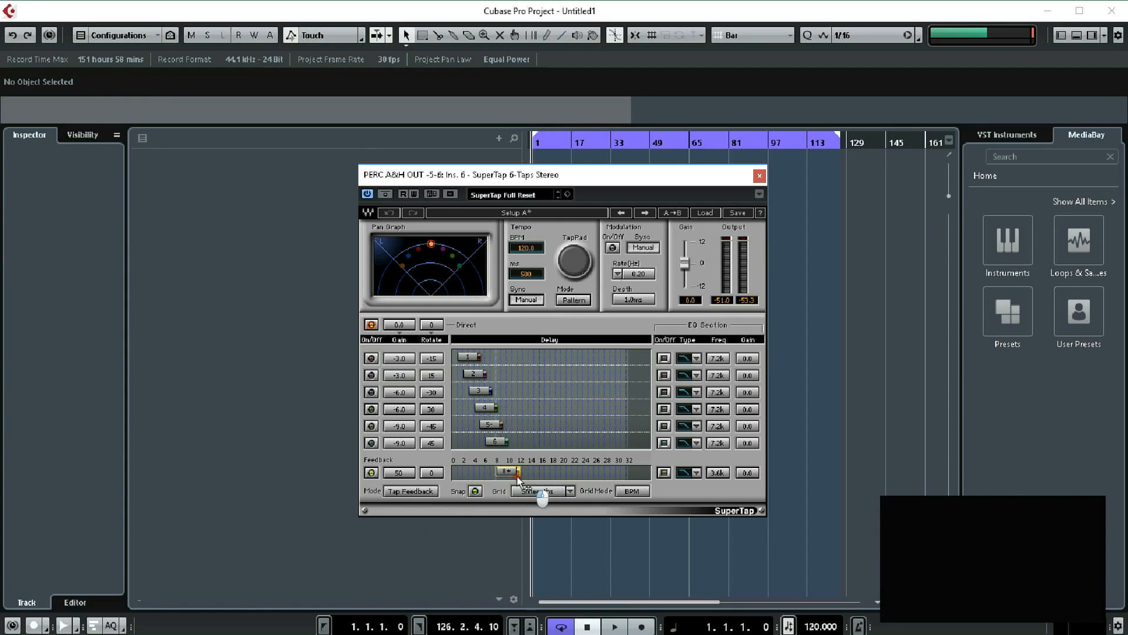
pyautogui.moveTo(506, 477); pyautogui.dragTo(523, 478)
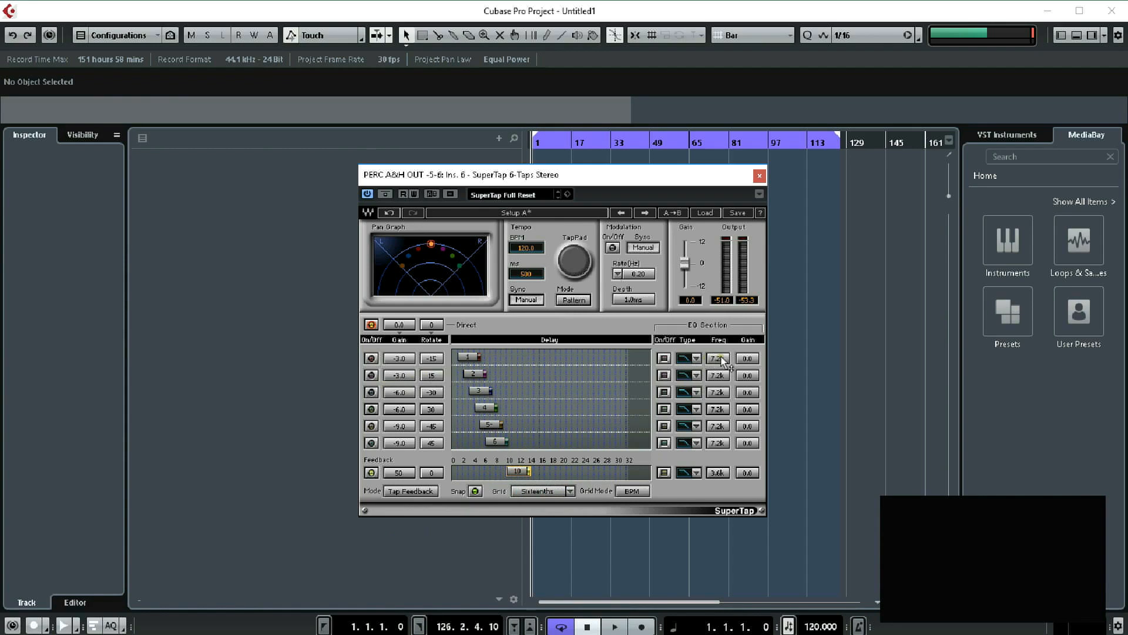
# - Turn on all six delay taps in SuperTap
pyautogui.click(370, 358)
pyautogui.click(370, 375)
pyautogui.click(371, 392)
pyautogui.click(371, 409)
pyautogui.click(370, 425)
pyautogui.click(371, 443)
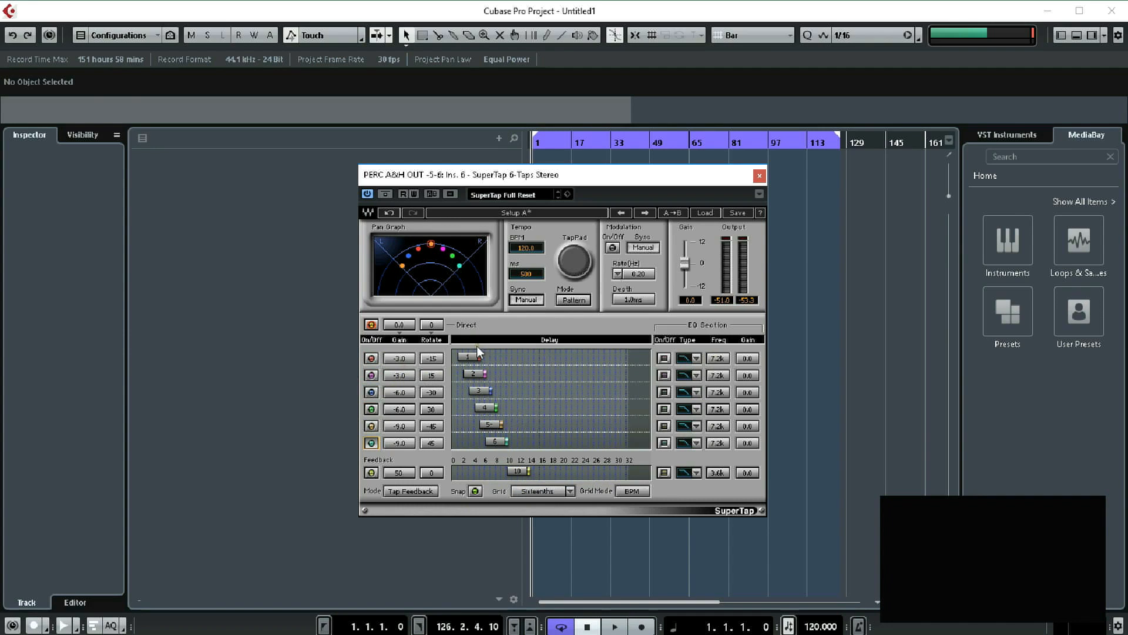
# - Try SuperTap's feedback gain and mode controls, and move the feedback tap's delay to 9
pyautogui.click(399, 472)
pyautogui.click(417, 492)
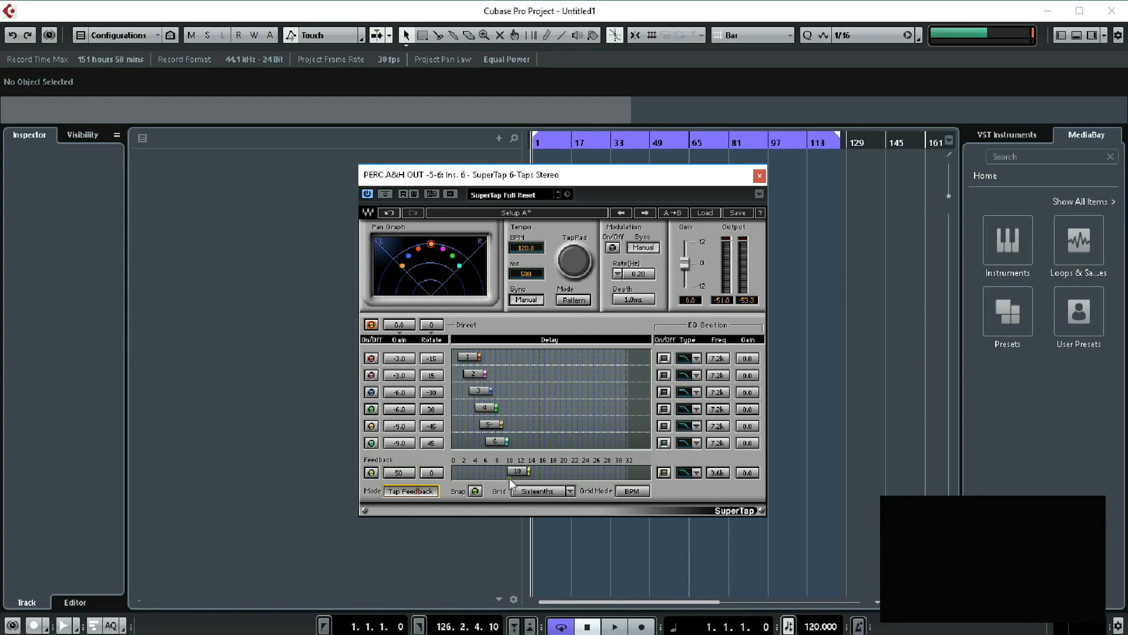
pyautogui.moveTo(532, 473)
pyautogui.mouseDown()
pyautogui.moveTo(560, 473)
pyautogui.moveTo(515, 477)
pyautogui.mouseUp()
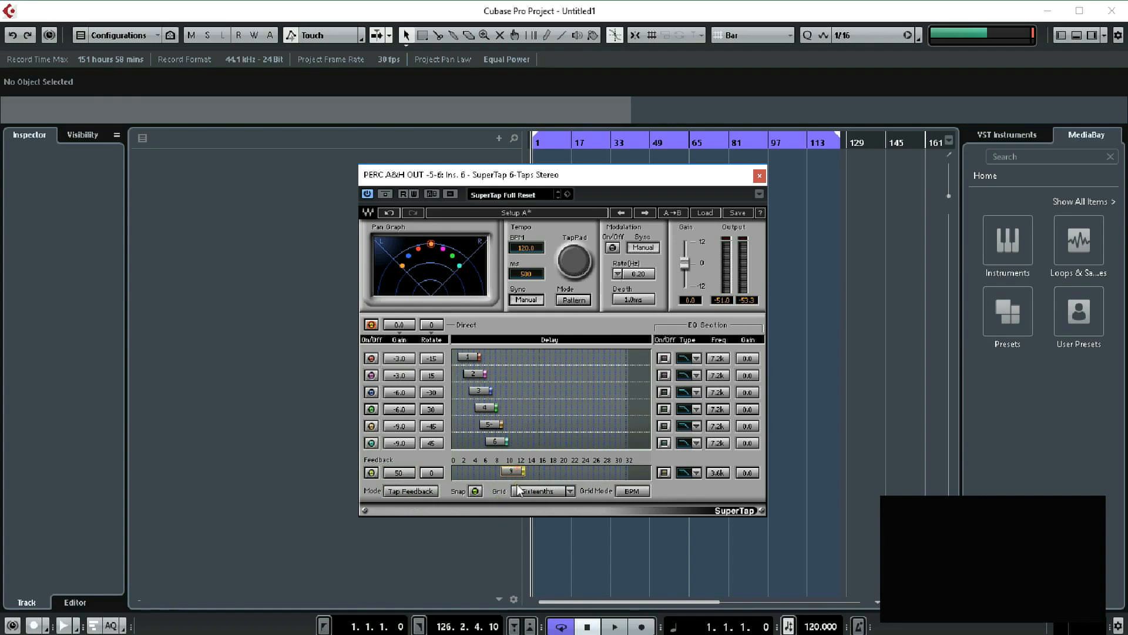
# - Set SuperTap's delay grid to Quarters
pyautogui.click(564, 492)
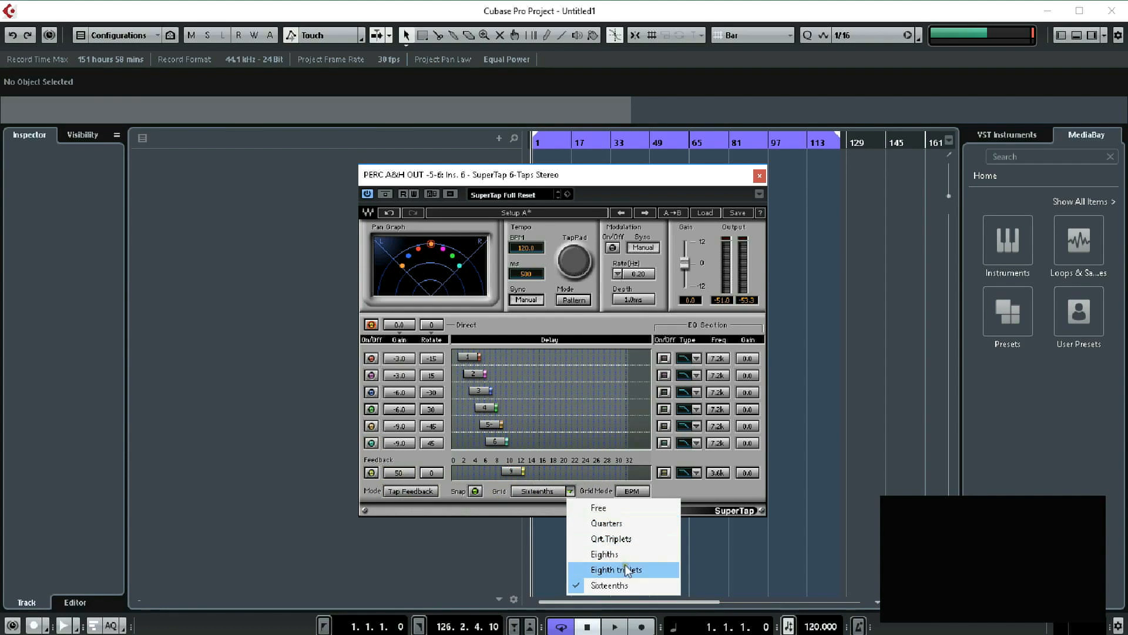
pyautogui.click(606, 523)
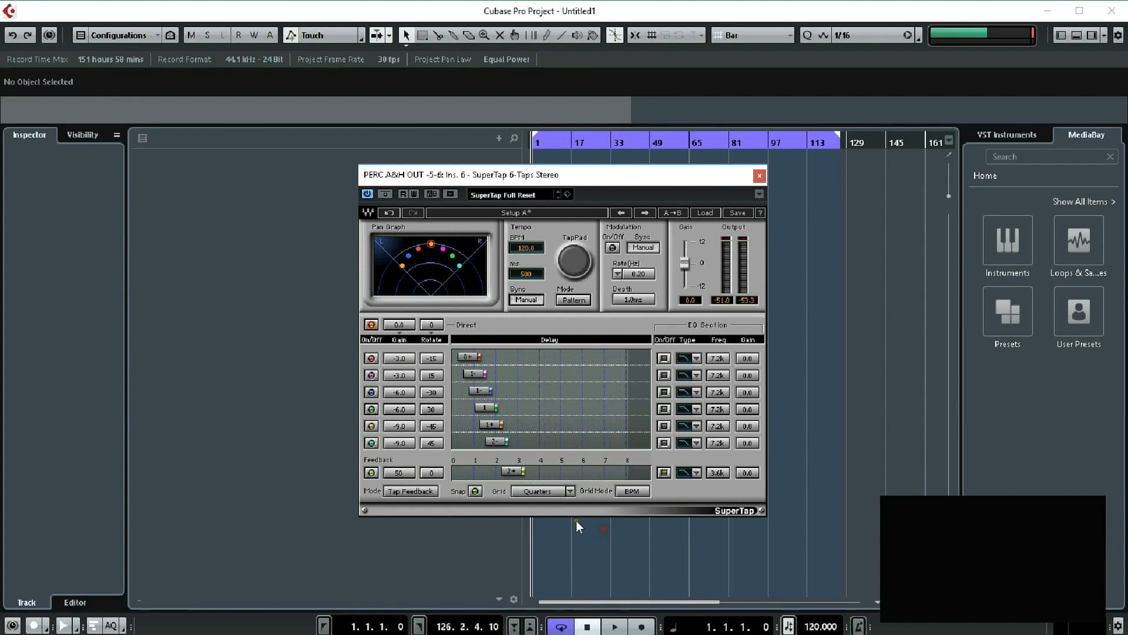
pyautogui.click(568, 494)
pyautogui.click(571, 490)
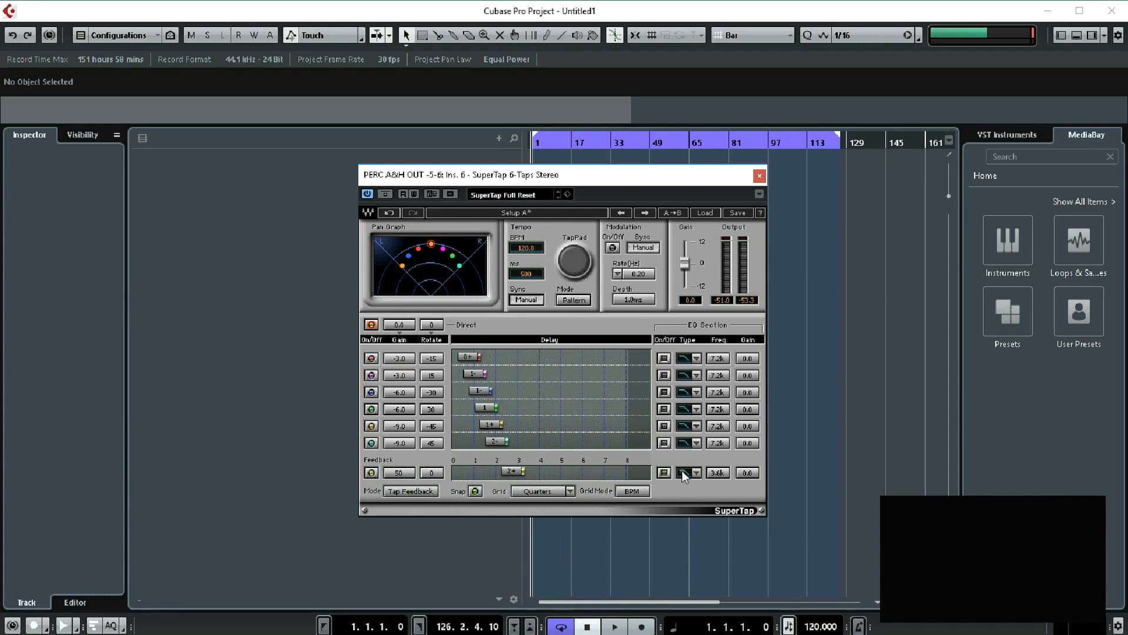
# - Turn on the first tap's EQ in SuperTap, review its filter types, and close the plug-in
pyautogui.click(663, 359)
pyautogui.click(696, 358)
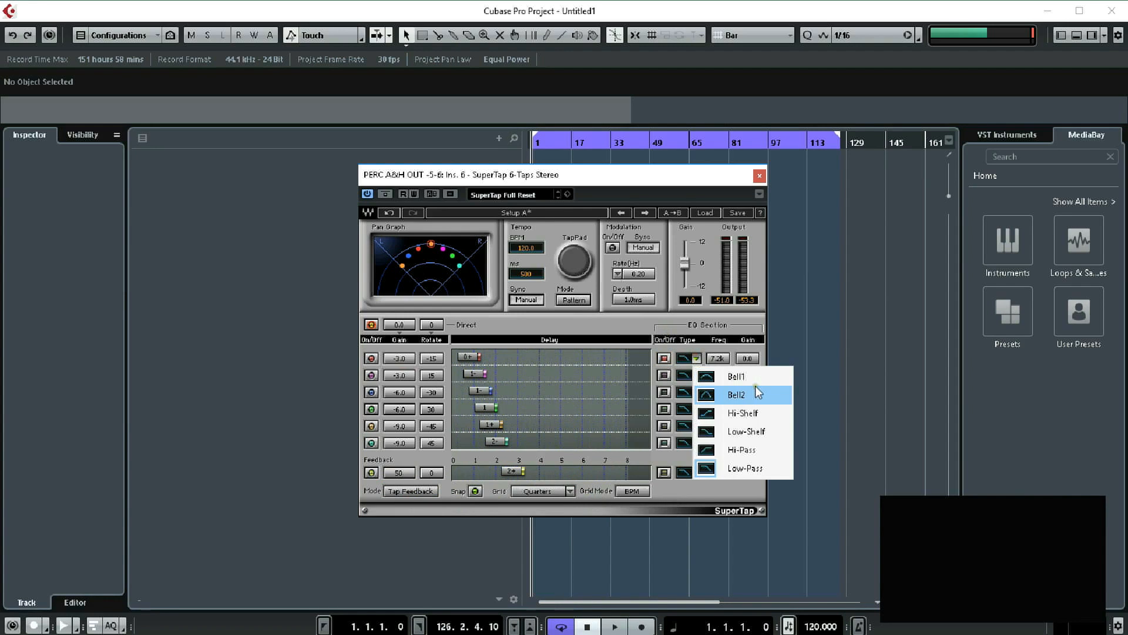
pyautogui.click(677, 356)
pyautogui.click(697, 359)
pyautogui.click(746, 358)
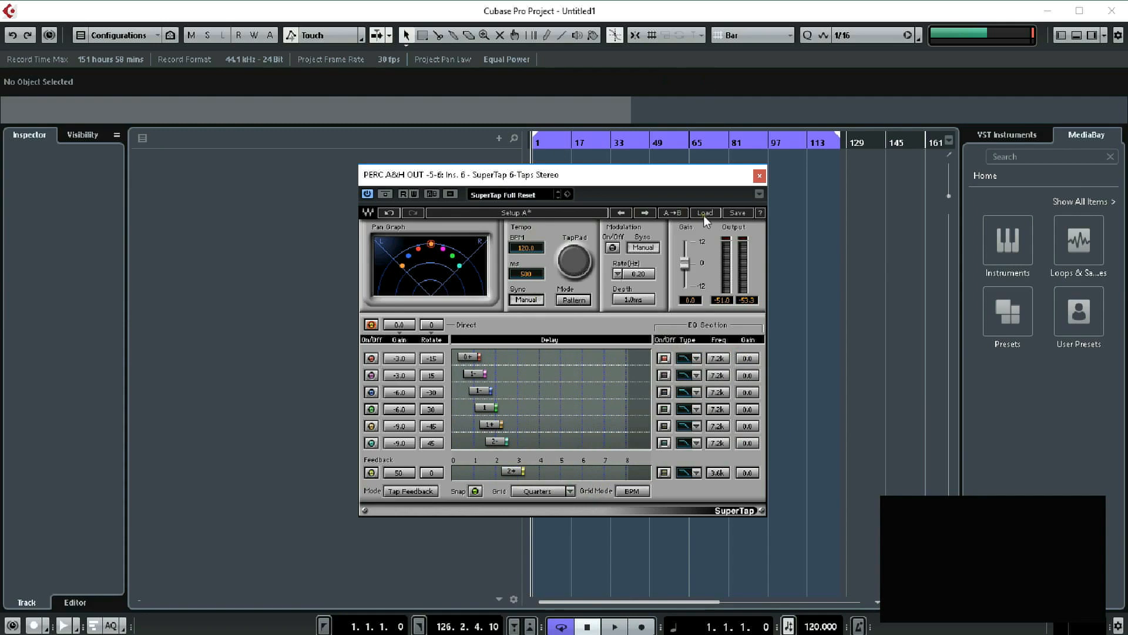
pyautogui.click(758, 176)
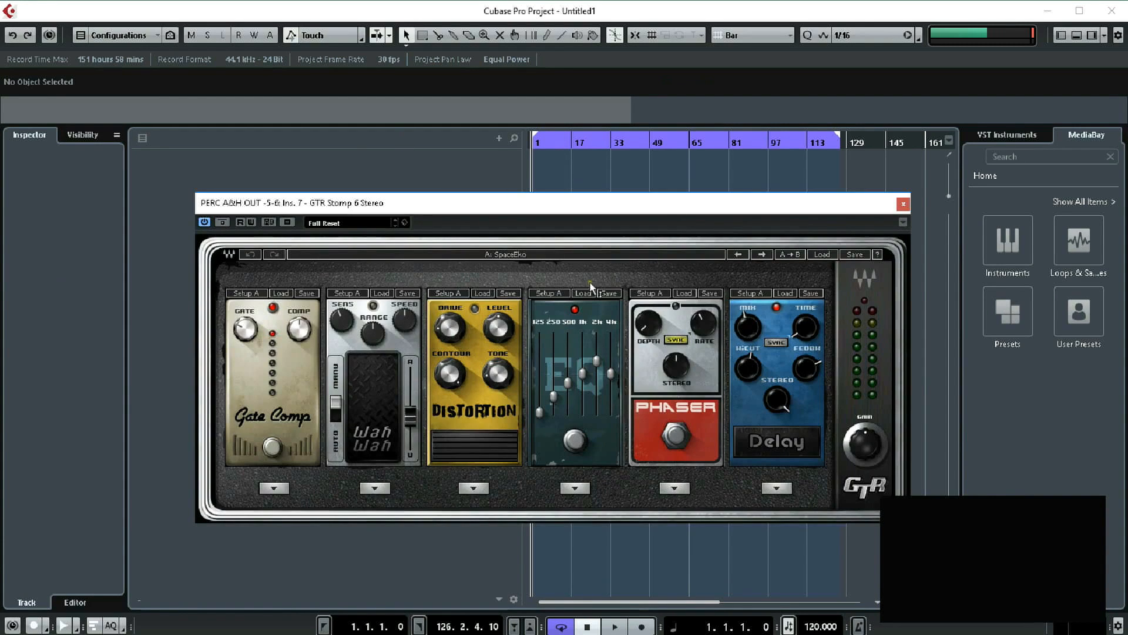
# - Reposition the GTR Stomp 6 window and step through its presets to Rubadubadub
pyautogui.moveTo(635, 199); pyautogui.dragTo(646, 193)
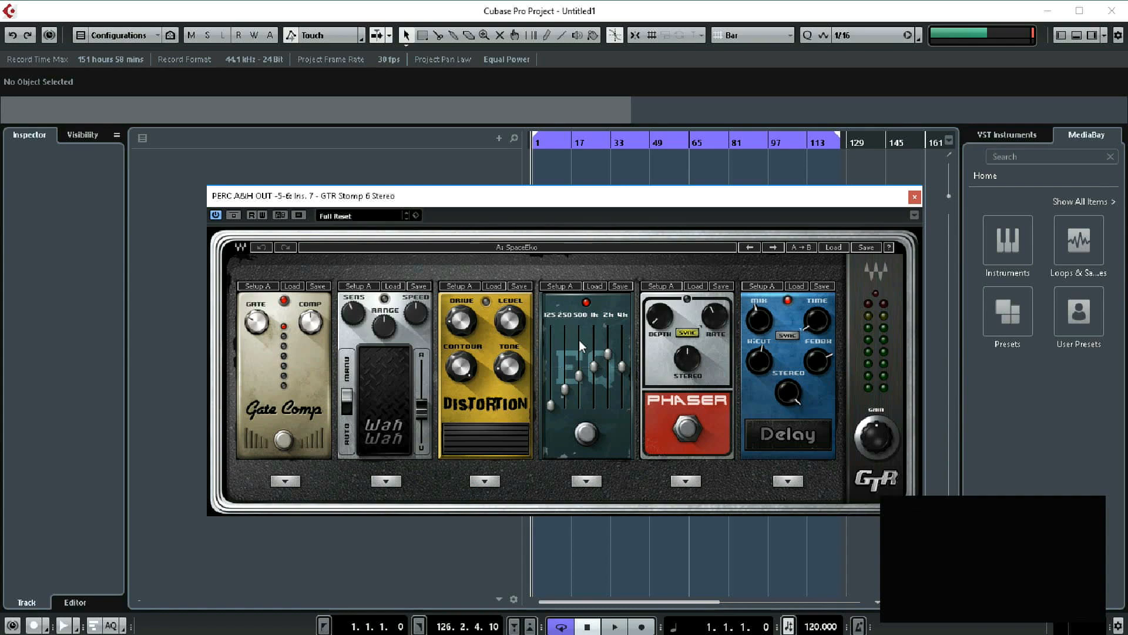
pyautogui.click(346, 221)
pyautogui.press('Down')
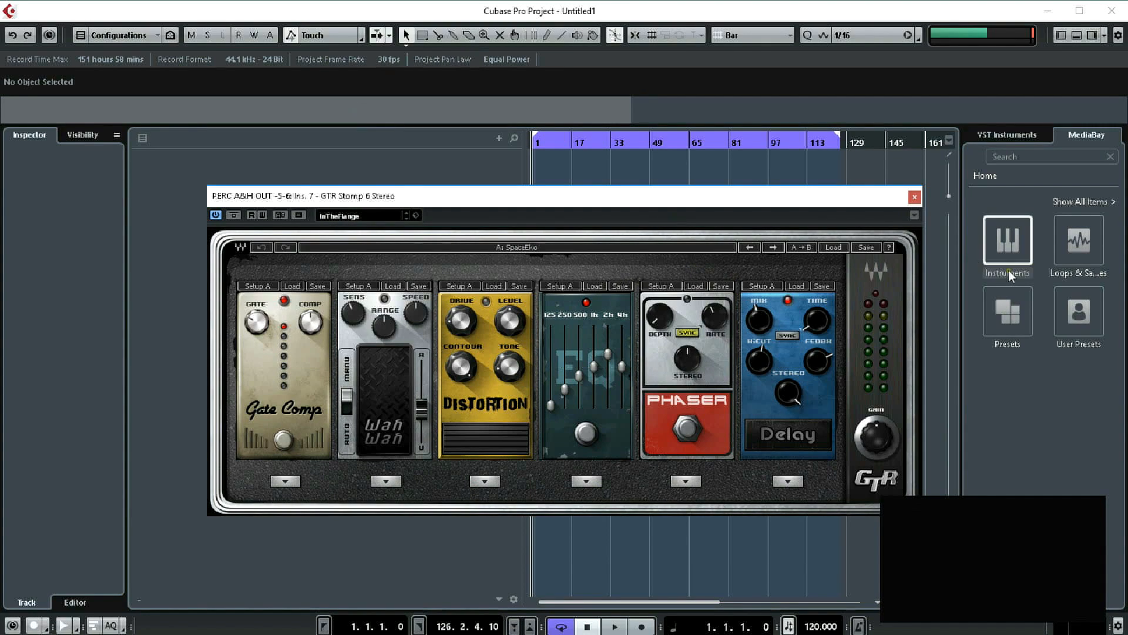
pyautogui.click(770, 251)
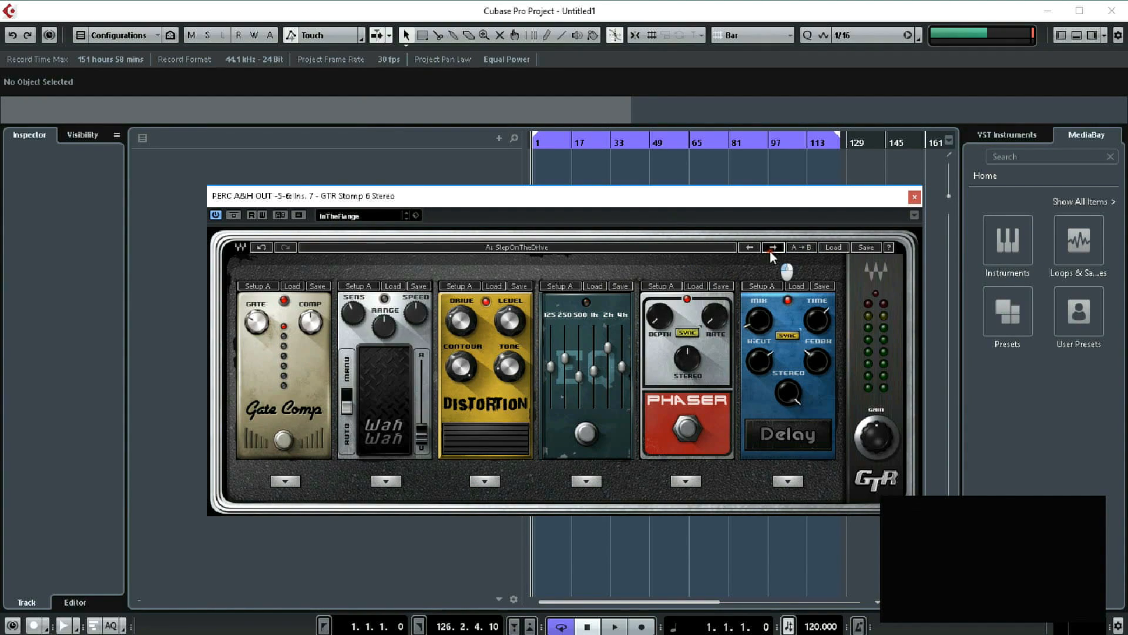
pyautogui.click(774, 247)
pyautogui.click(775, 248)
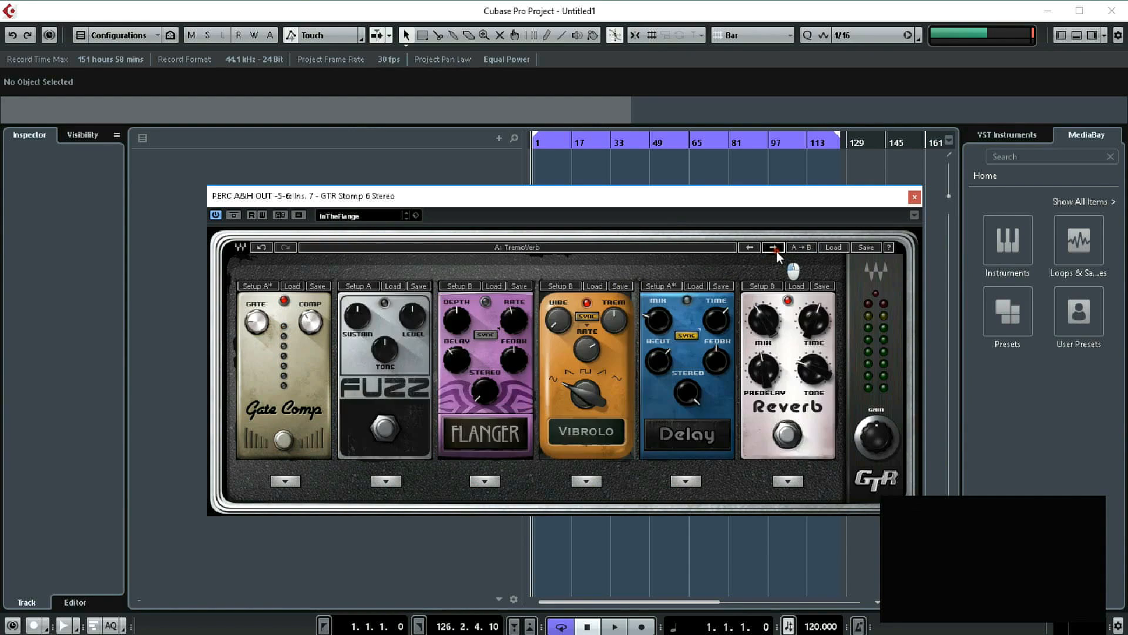
pyautogui.click(774, 248)
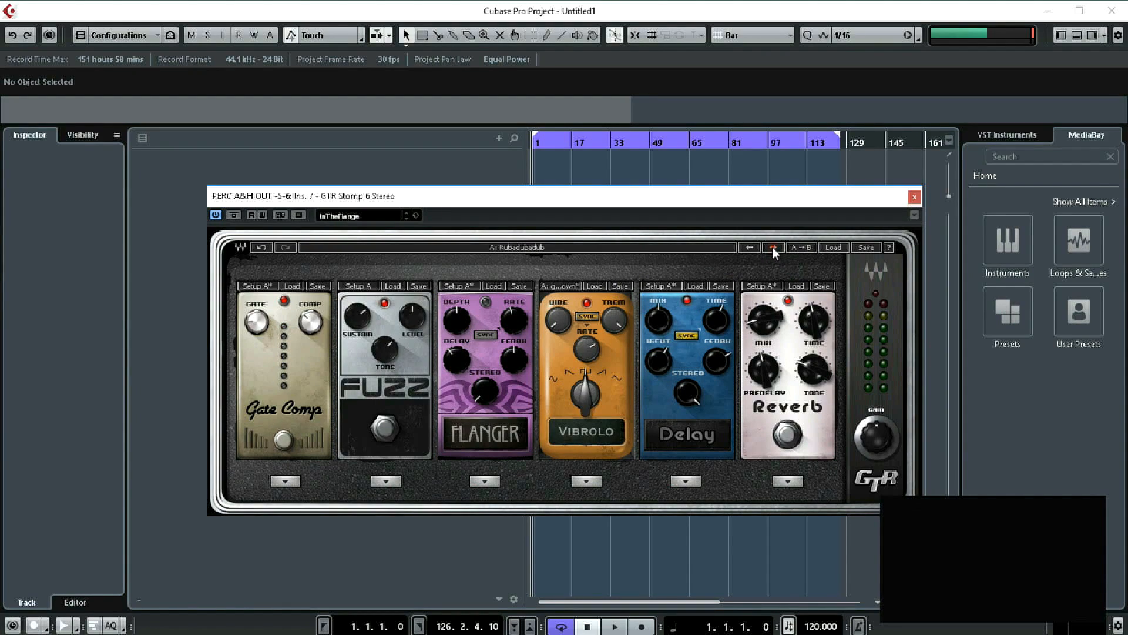
# - Replace the Fuzz pedal with Gate-Comp and the Flanger pedal with Pitcher Bass
pyautogui.click(386, 481)
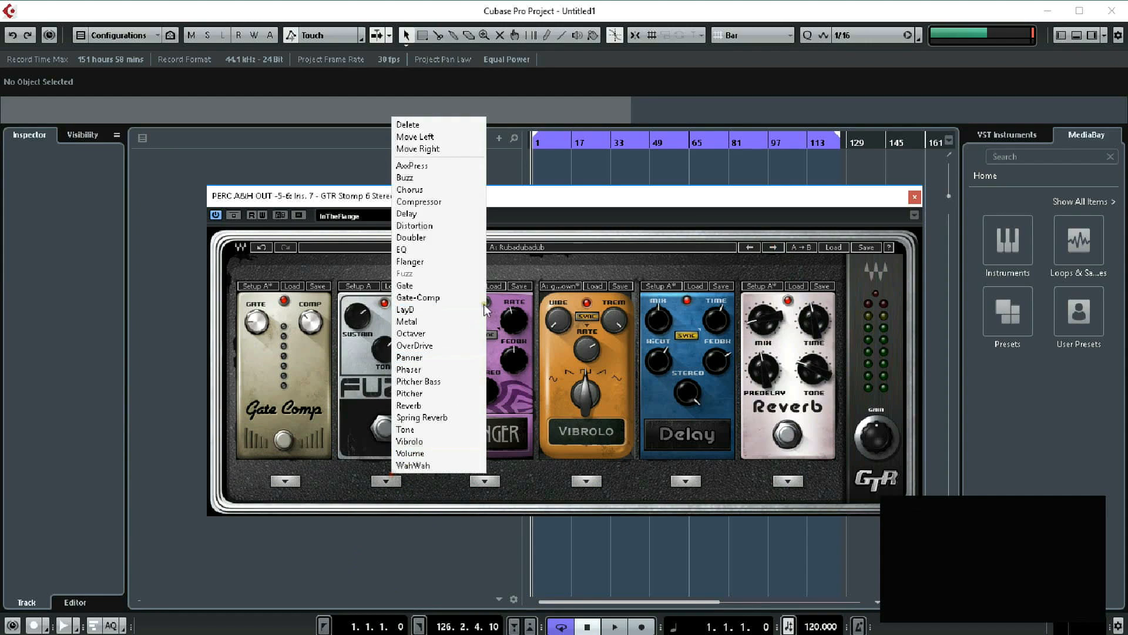
pyautogui.click(447, 295)
pyautogui.click(485, 481)
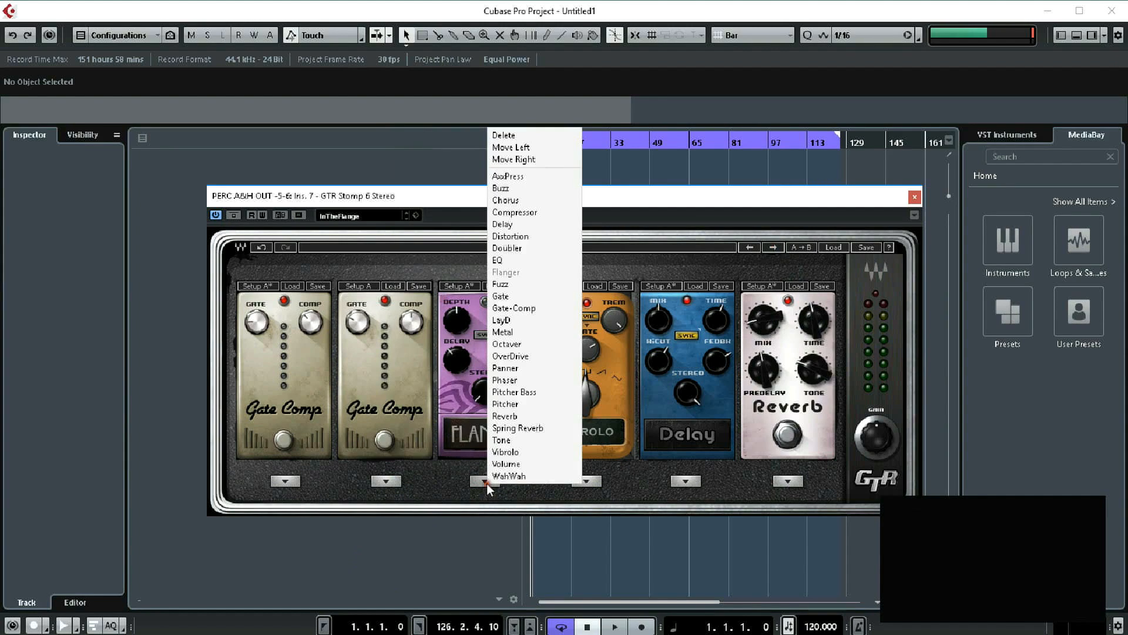
pyautogui.click(499, 389)
# - Try Pitcher Bass, Delay and Chorus in the fourth pedal slot, settle on AxxPress, and close GTR Stomp 6
pyautogui.click(585, 480)
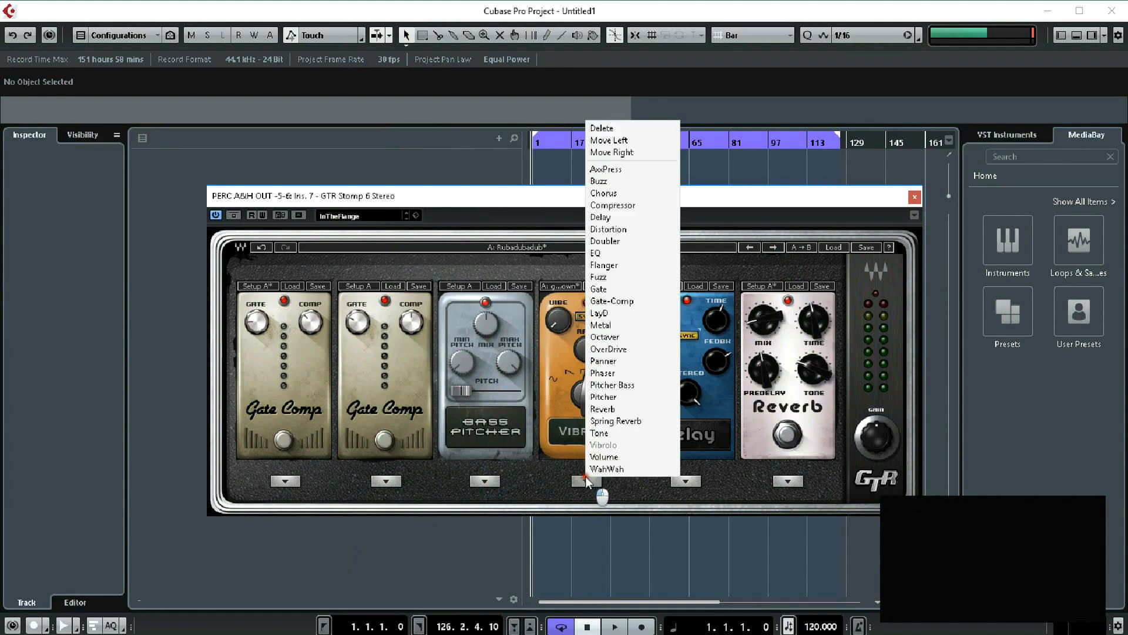
pyautogui.click(611, 385)
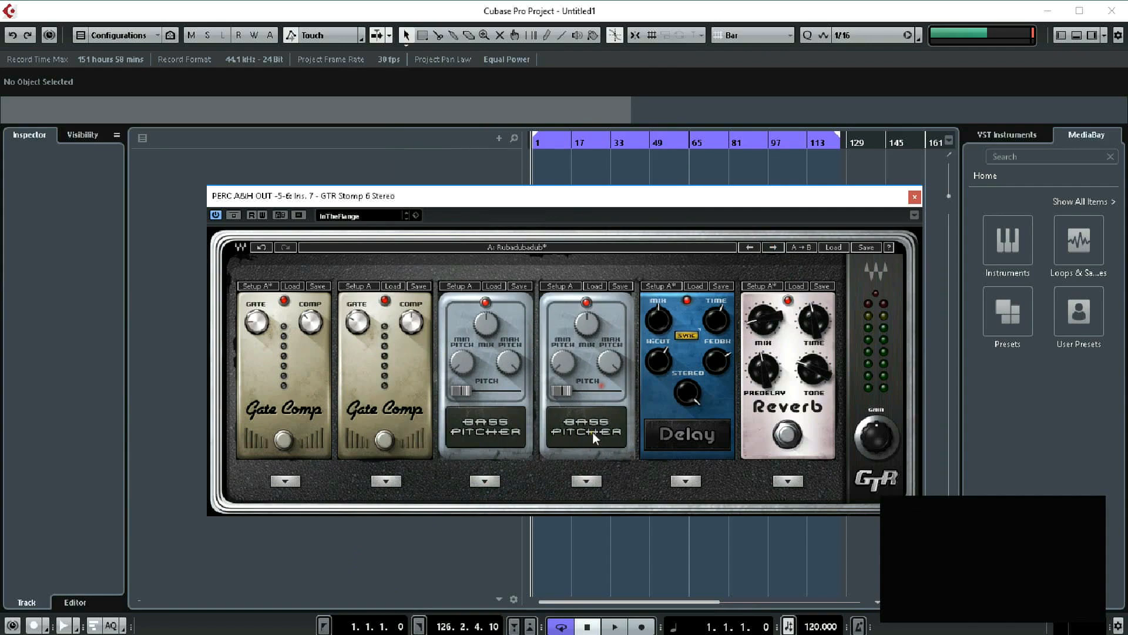
pyautogui.click(586, 481)
pyautogui.click(666, 212)
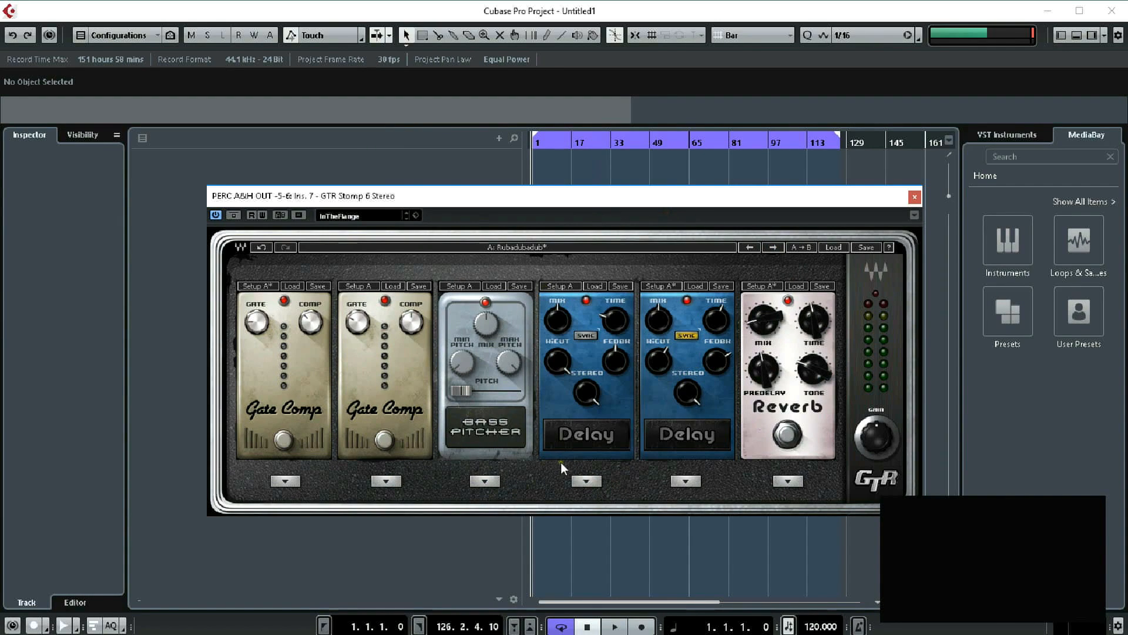
pyautogui.click(587, 481)
pyautogui.click(644, 195)
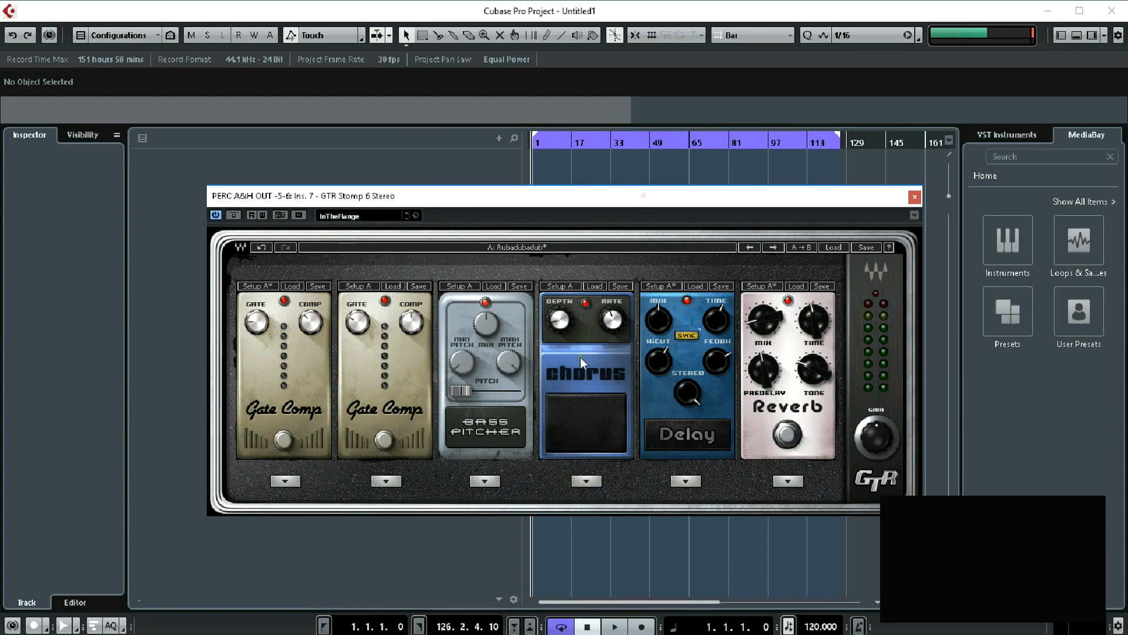
pyautogui.click(589, 481)
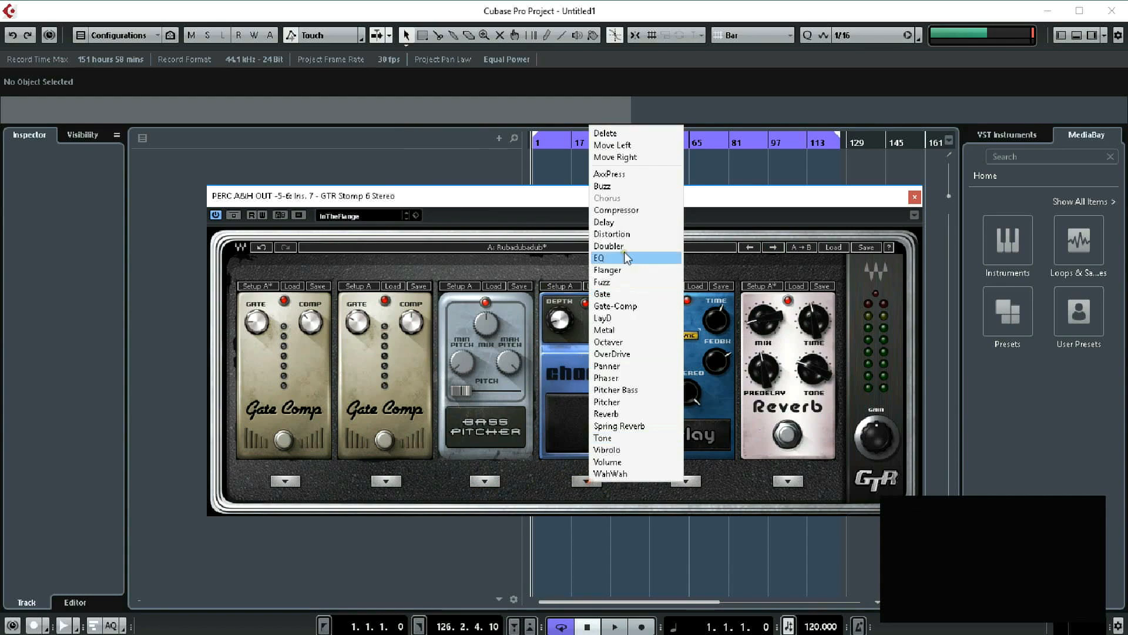
pyautogui.click(628, 182)
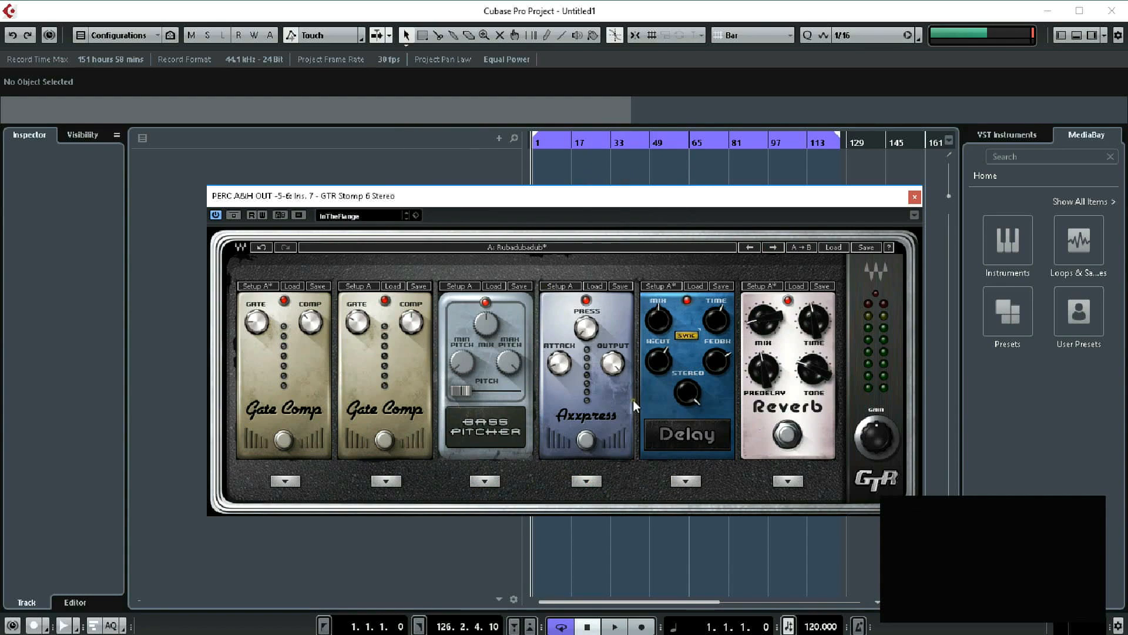
pyautogui.click(915, 196)
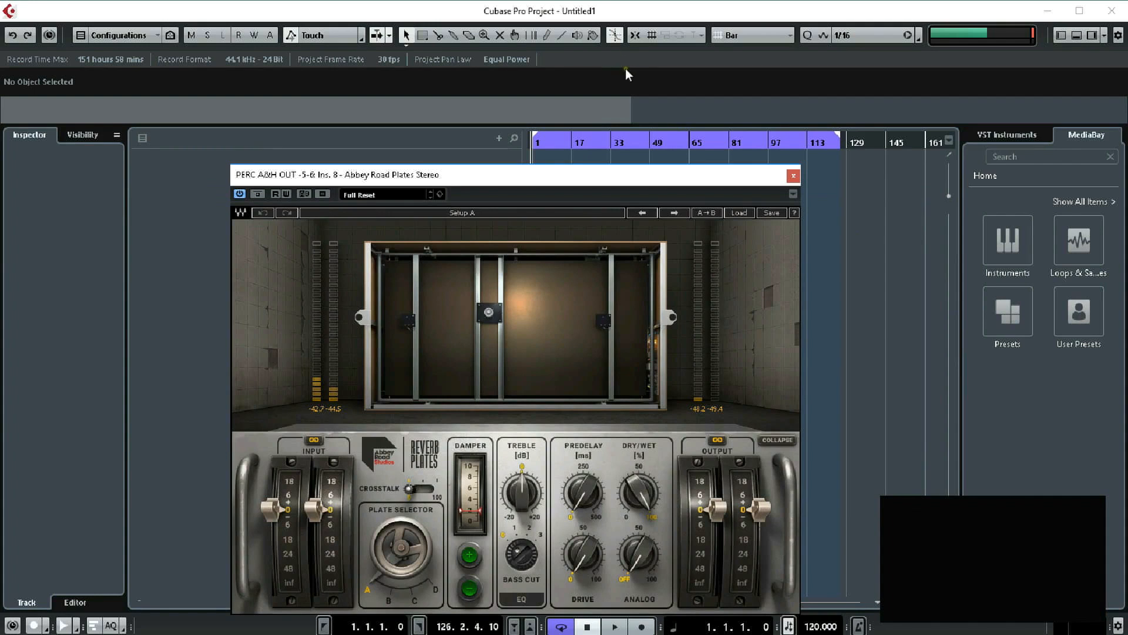
# - Reposition the Abbey Road Plates window, compare the different plates, and select plate C
pyautogui.moveTo(463, 183); pyautogui.dragTo(519, 128)
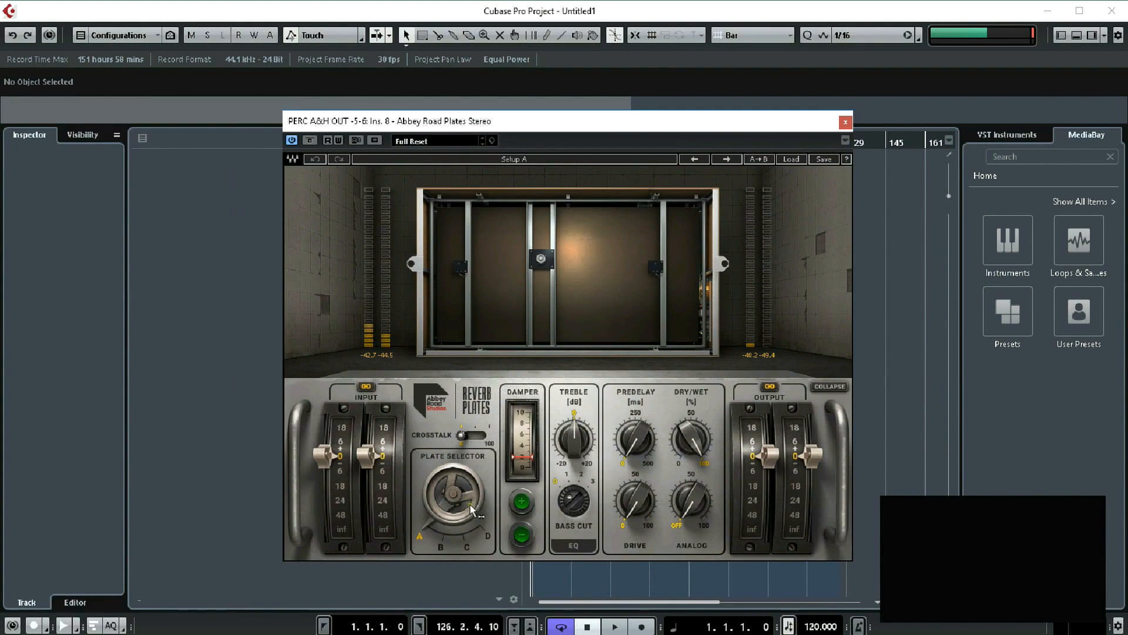
pyautogui.click(440, 548)
pyautogui.click(465, 547)
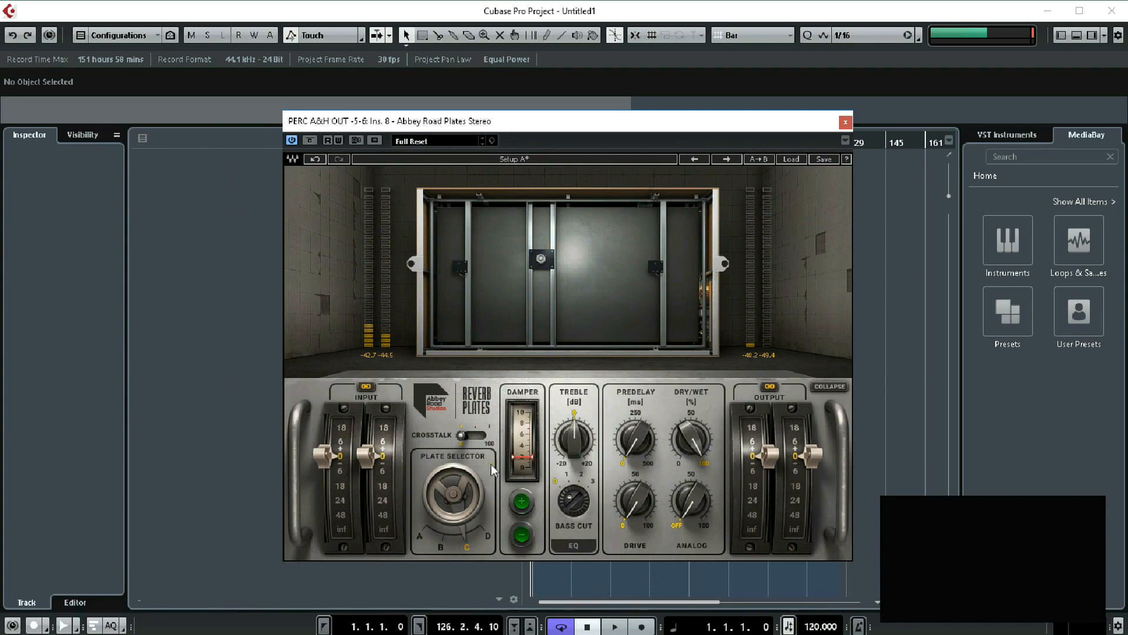
pyautogui.click(446, 546)
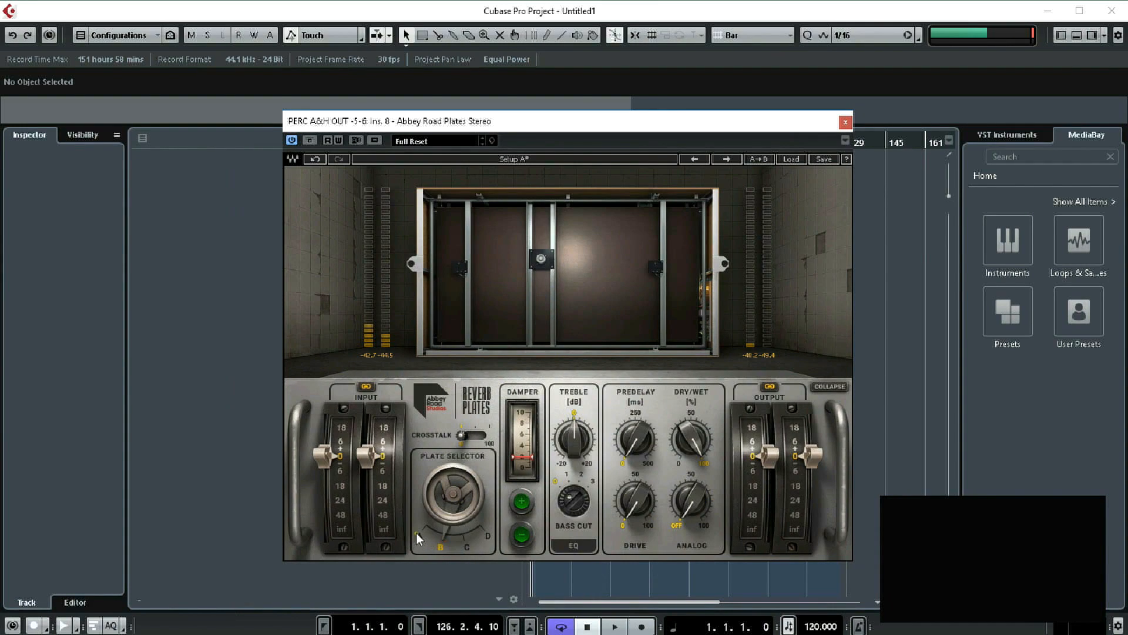
pyautogui.click(418, 534)
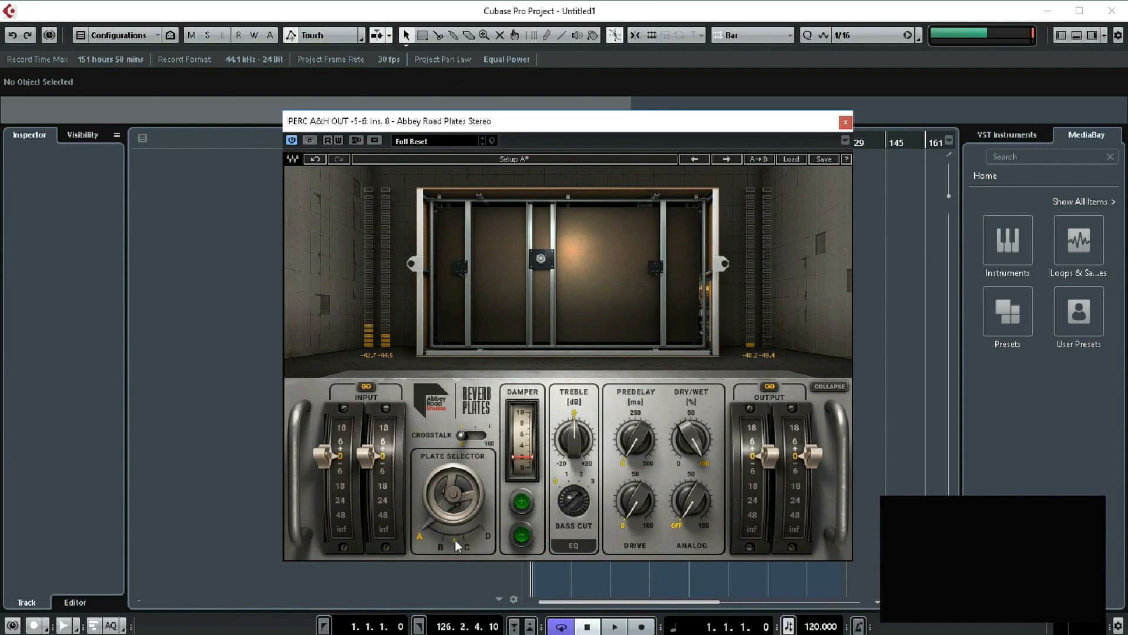
pyautogui.click(442, 544)
pyautogui.click(462, 544)
pyautogui.click(488, 536)
pyautogui.click(469, 545)
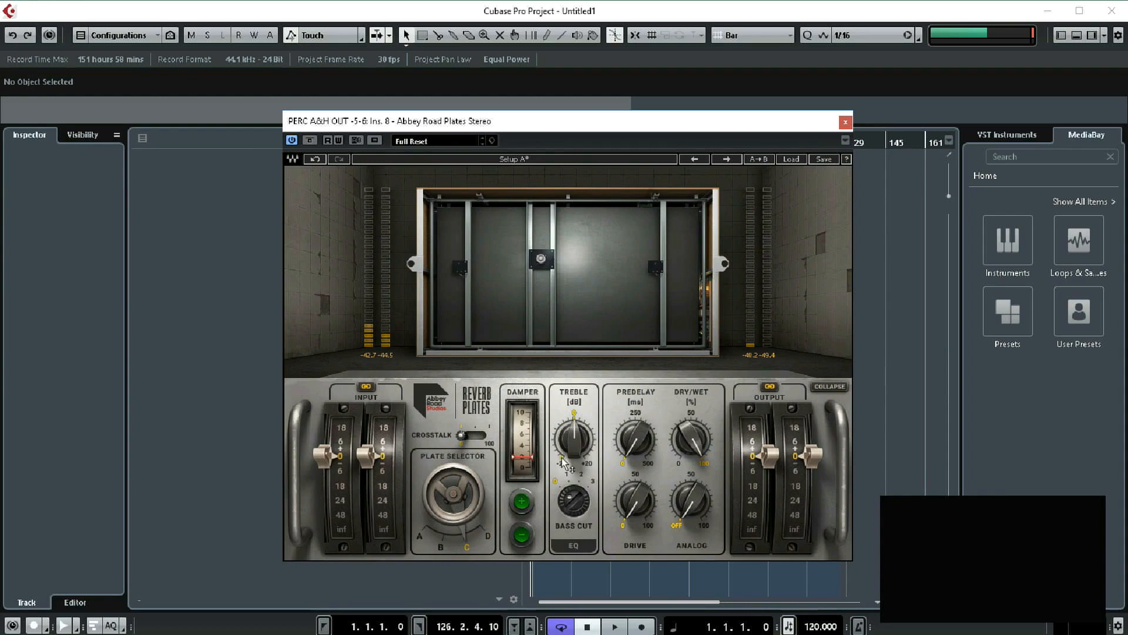
# - Try stepping the damper of the plate reverb up and down
pyautogui.click(522, 526)
pyautogui.click(521, 501)
pyautogui.click(520, 501)
pyautogui.click(521, 501)
pyautogui.click(521, 536)
pyautogui.click(521, 536)
pyautogui.click(521, 536)
pyautogui.click(521, 536)
pyautogui.click(521, 536)
# - Try the bass cut, treble, drive, analog, dry/wet and crosstalk controls, and close Abbey Road Plates
pyautogui.moveTo(575, 499); pyautogui.dragTo(579, 395)
pyautogui.click(566, 445)
pyautogui.moveTo(566, 445); pyautogui.dragTo(602, 388)
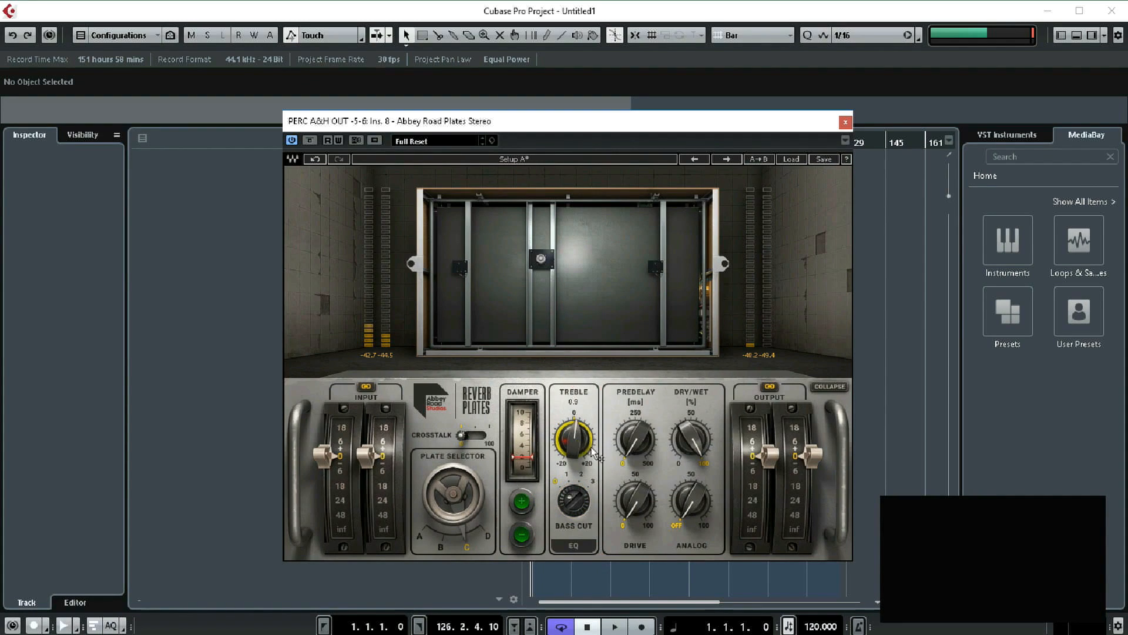
pyautogui.click(631, 522)
pyautogui.moveTo(689, 494); pyautogui.dragTo(766, 596)
pyautogui.click(686, 438)
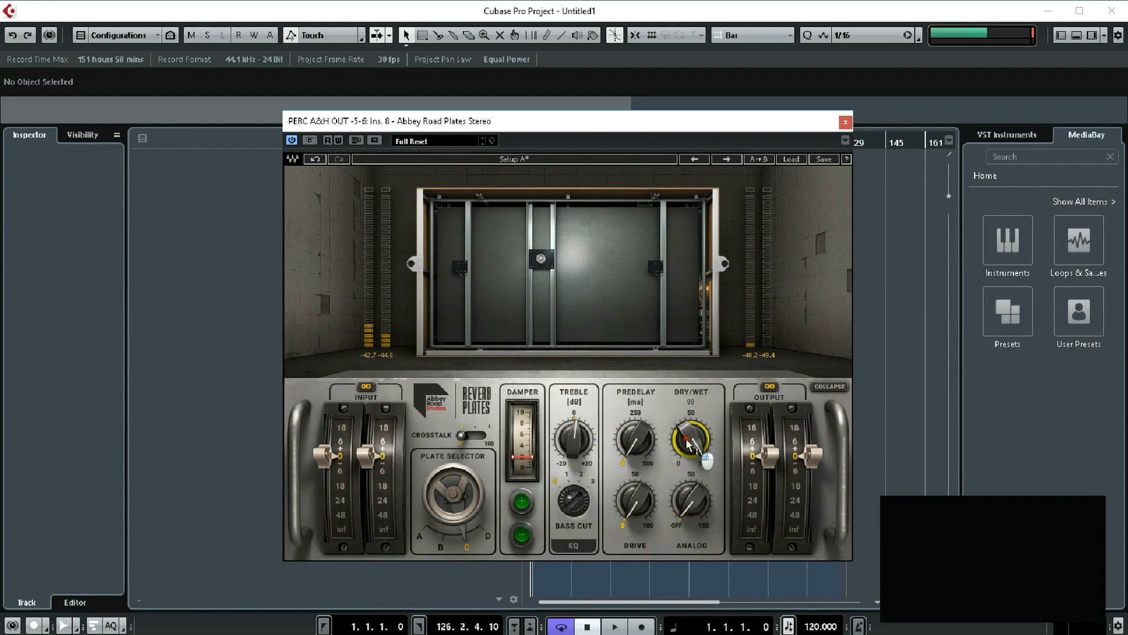
pyautogui.click(479, 439)
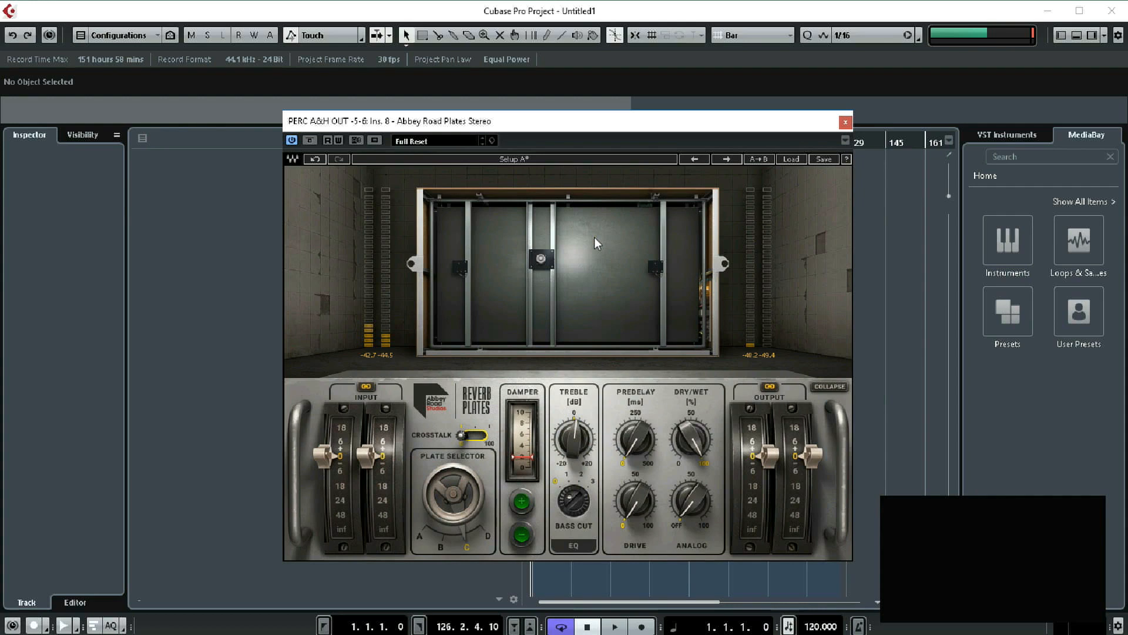
pyautogui.click(844, 124)
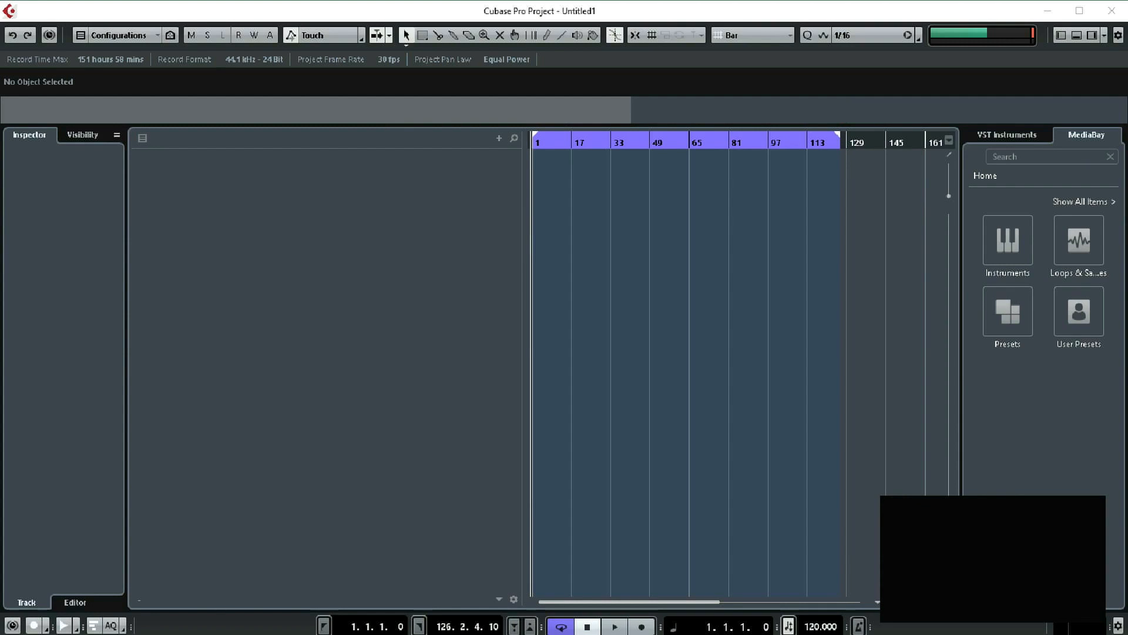
# - Bring the H-Reverb window into view, set its reverb time to 3.84 s, and turn off the output and input echoes
pyautogui.moveTo(558, 634); pyautogui.dragTo(547, 201)
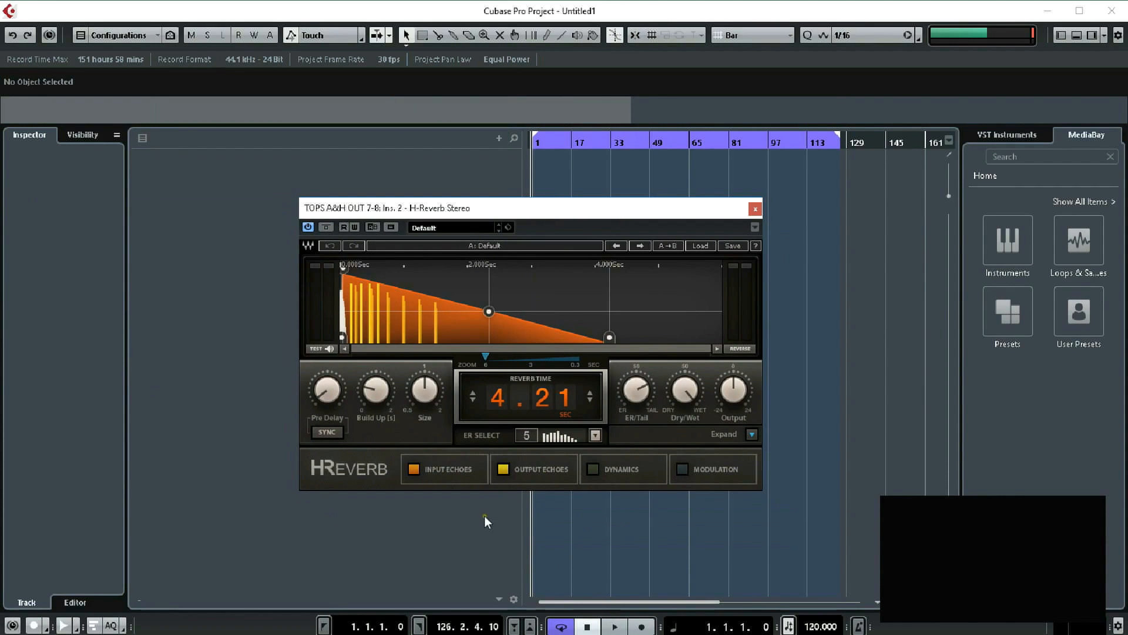
pyautogui.moveTo(489, 399); pyautogui.dragTo(510, 433)
pyautogui.click(504, 470)
pyautogui.click(432, 470)
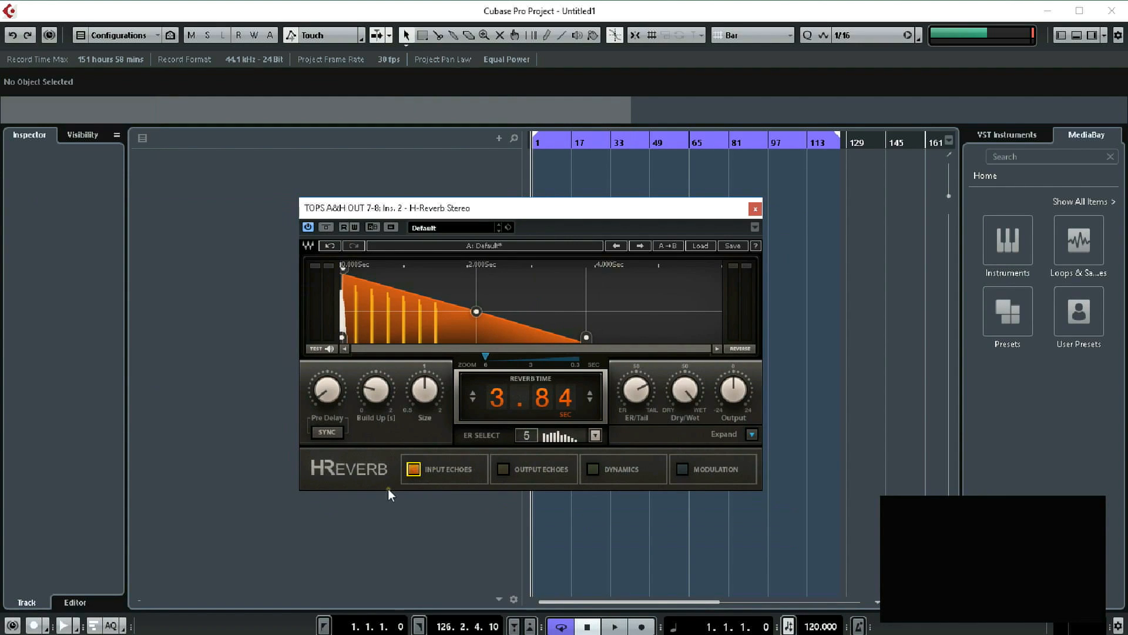
pyautogui.click(411, 470)
# - Expand H-Reverb to view its EQ, damping, echo and modulation sections, and collapse it again
pyautogui.click(752, 434)
pyautogui.moveTo(559, 215); pyautogui.dragTo(552, 177)
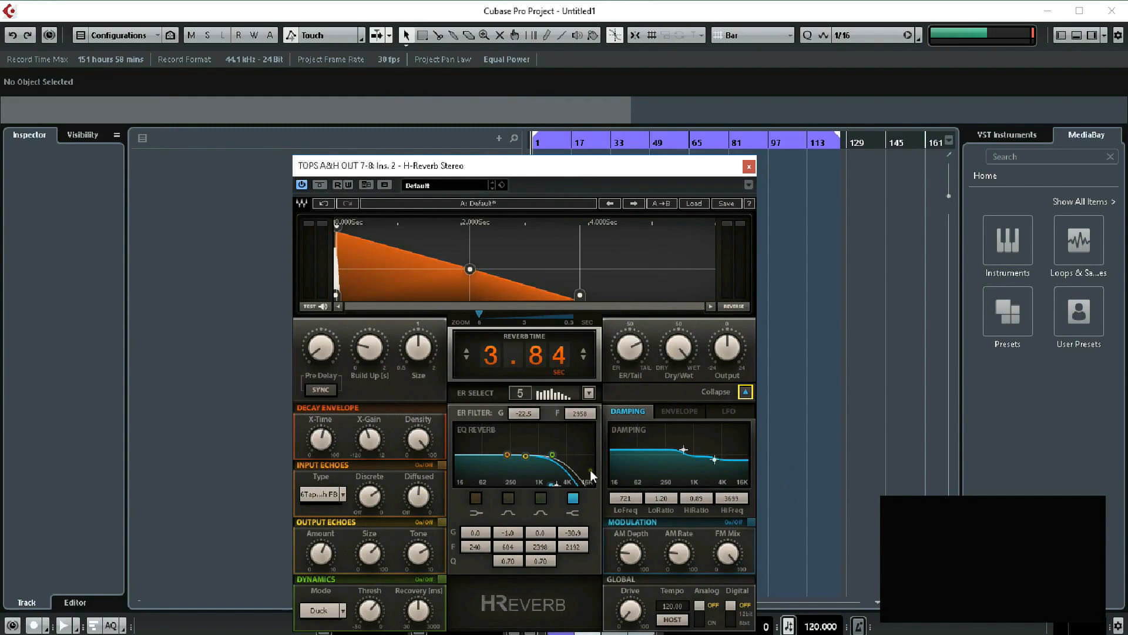
pyautogui.click(745, 392)
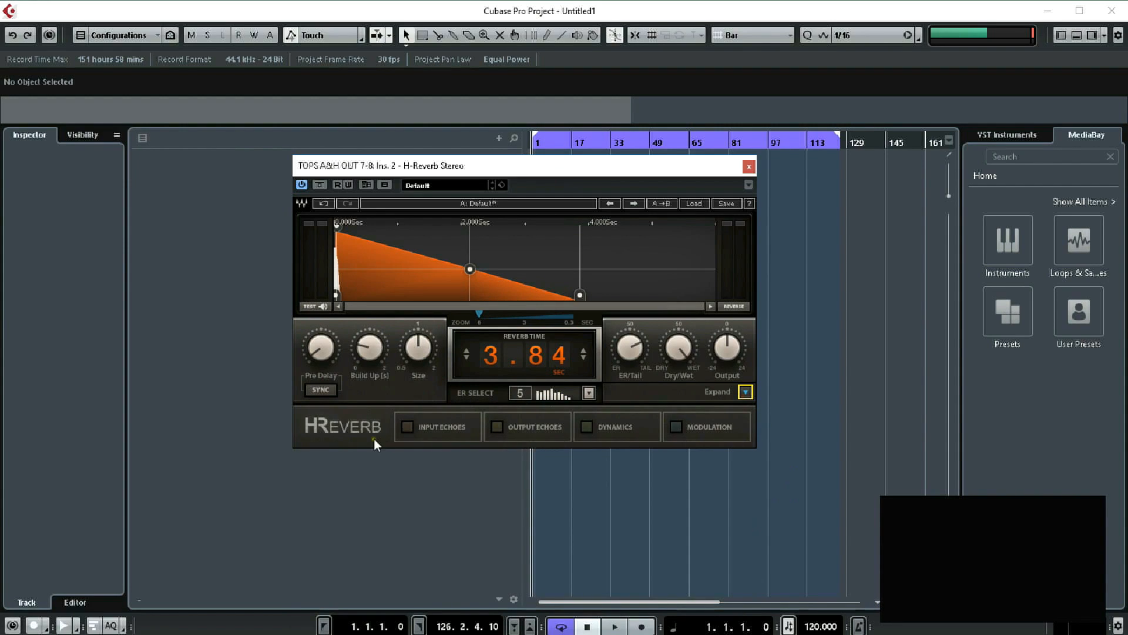
# - Reshape H-Reverb's decay curve, adjust build-up, ER/Tail and dry/wet, and set the reverb time to 4.29 s
pyautogui.moveTo(379, 357); pyautogui.dragTo(392, 332)
pyautogui.moveTo(343, 360); pyautogui.dragTo(322, 373)
pyautogui.moveTo(504, 337)
pyautogui.mouseDown()
pyautogui.moveTo(487, 382)
pyautogui.moveTo(520, 336)
pyautogui.mouseUp()
pyautogui.moveTo(471, 269); pyautogui.dragTo(398, 274)
pyautogui.moveTo(632, 353); pyautogui.dragTo(697, 429)
pyautogui.moveTo(494, 342); pyautogui.dragTo(569, 391)
# - Try early reflection patterns 6, 2 and 1 in H-Reverb, and return to pattern 5
pyautogui.click(573, 396)
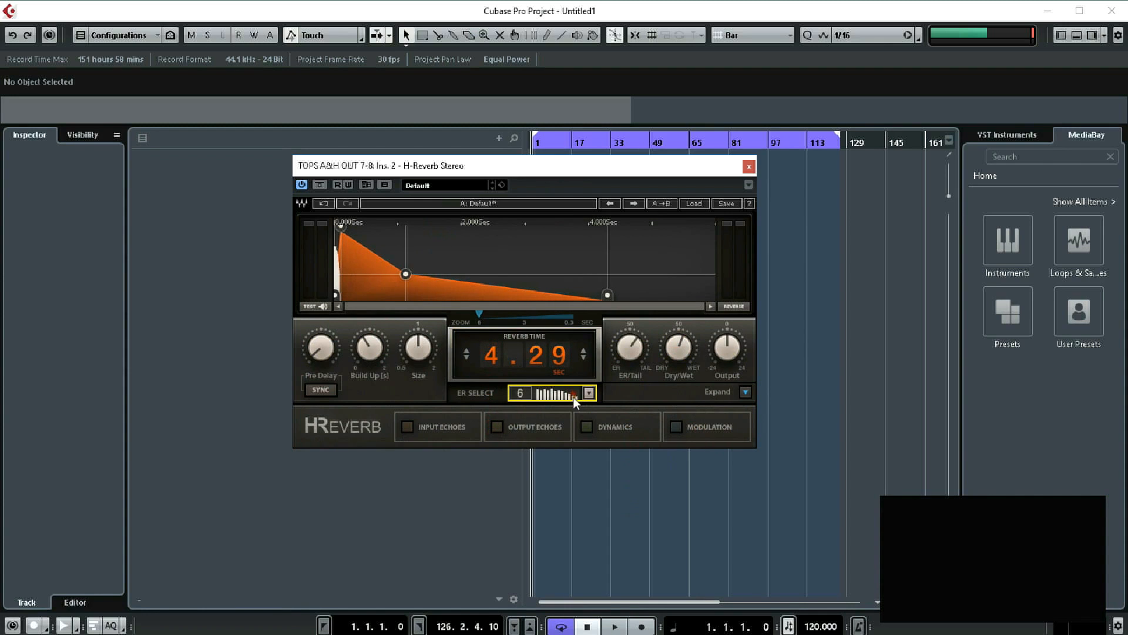
pyautogui.click(573, 397)
pyautogui.click(541, 434)
pyautogui.click(588, 392)
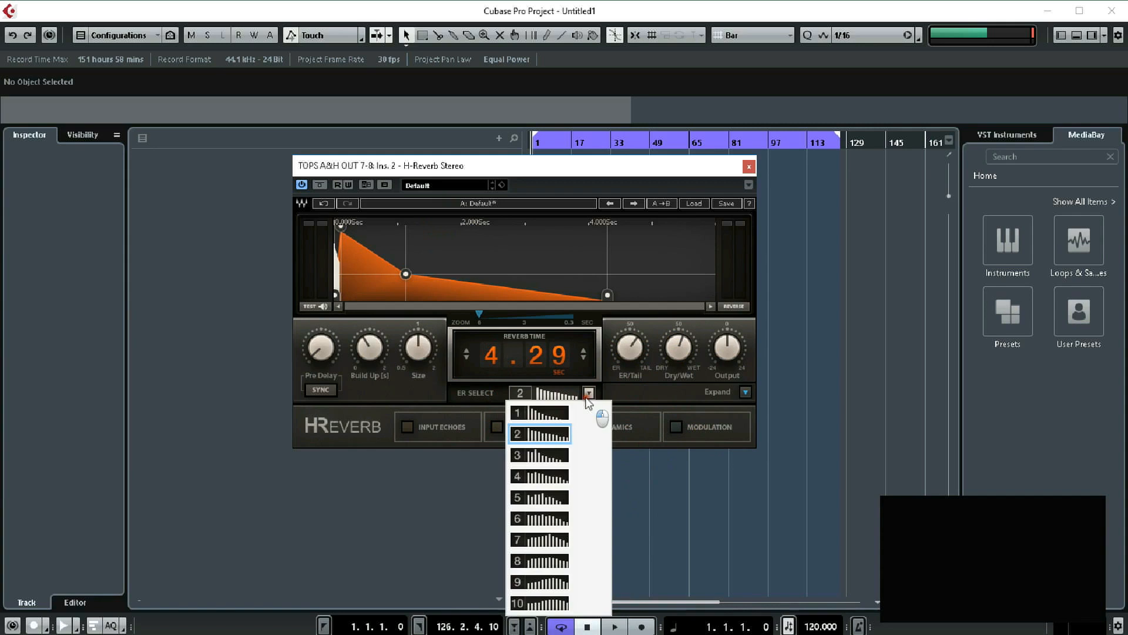
pyautogui.click(557, 412)
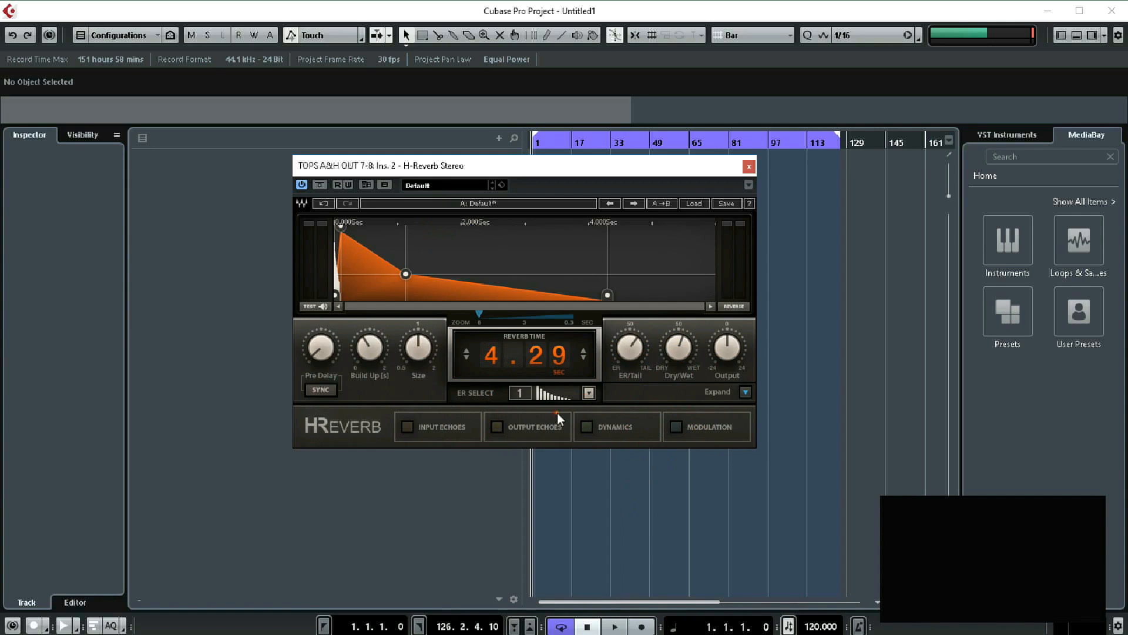
pyautogui.click(589, 393)
pyautogui.click(555, 498)
# - Increase H-Reverb's pre-delay, adjust its build-up and size, and close the plug-in
pyautogui.moveTo(332, 363); pyautogui.dragTo(348, 232)
pyautogui.moveTo(388, 372); pyautogui.dragTo(502, 220)
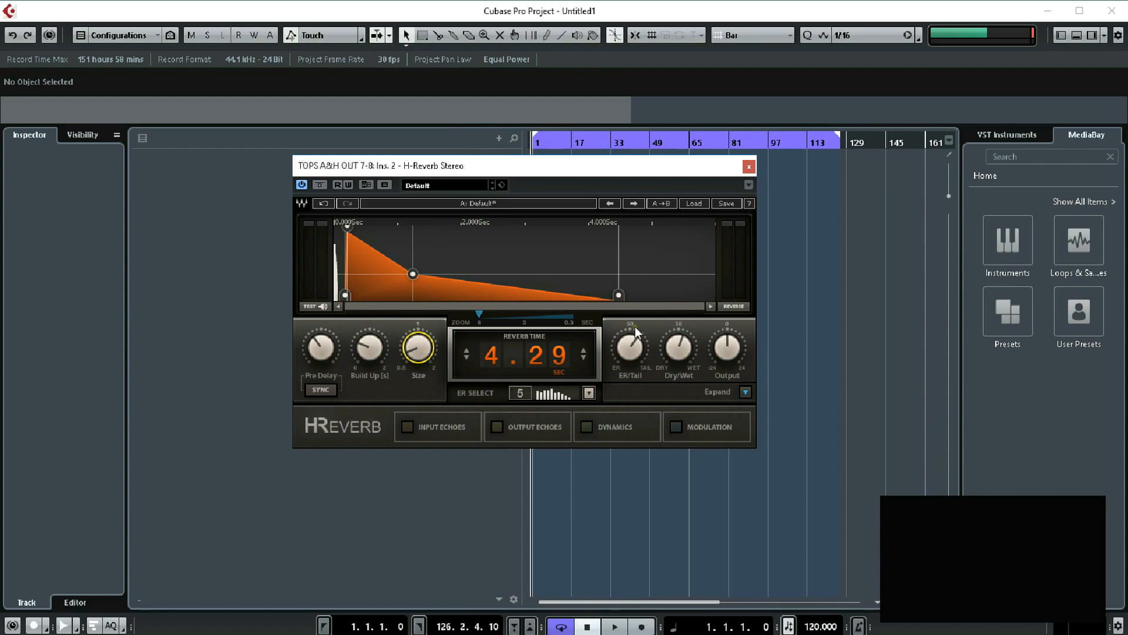
pyautogui.click(749, 168)
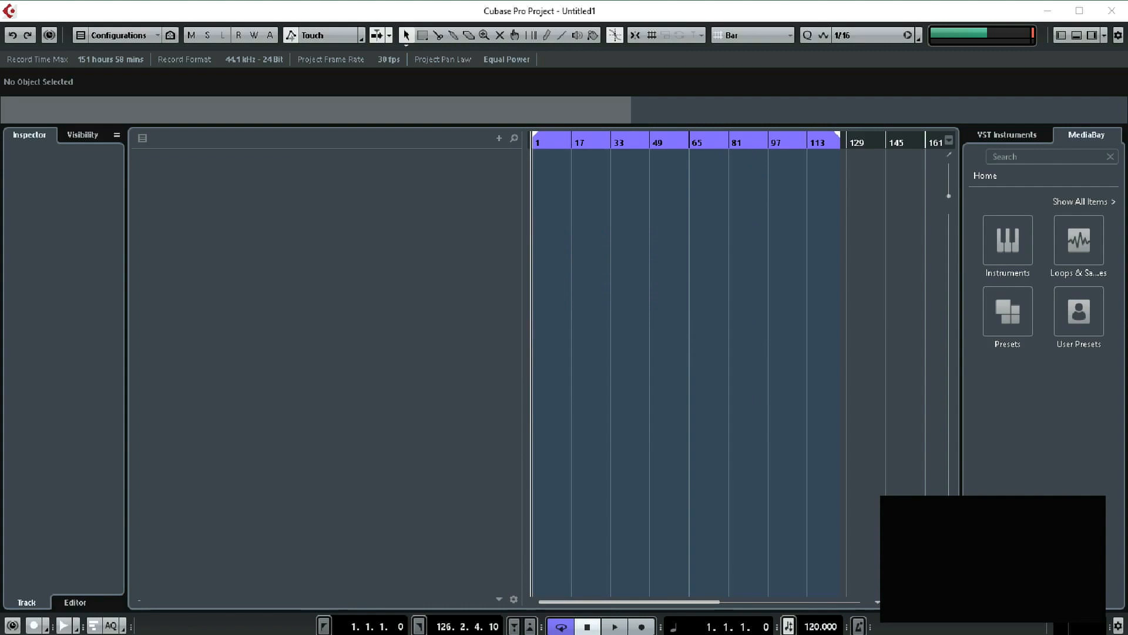
# - Reduce the AX Mix on the Aphex Vintage Exciter slightly, and switch its mode to BP and back to MIX1
pyautogui.moveTo(523, 209); pyautogui.dragTo(560, 210)
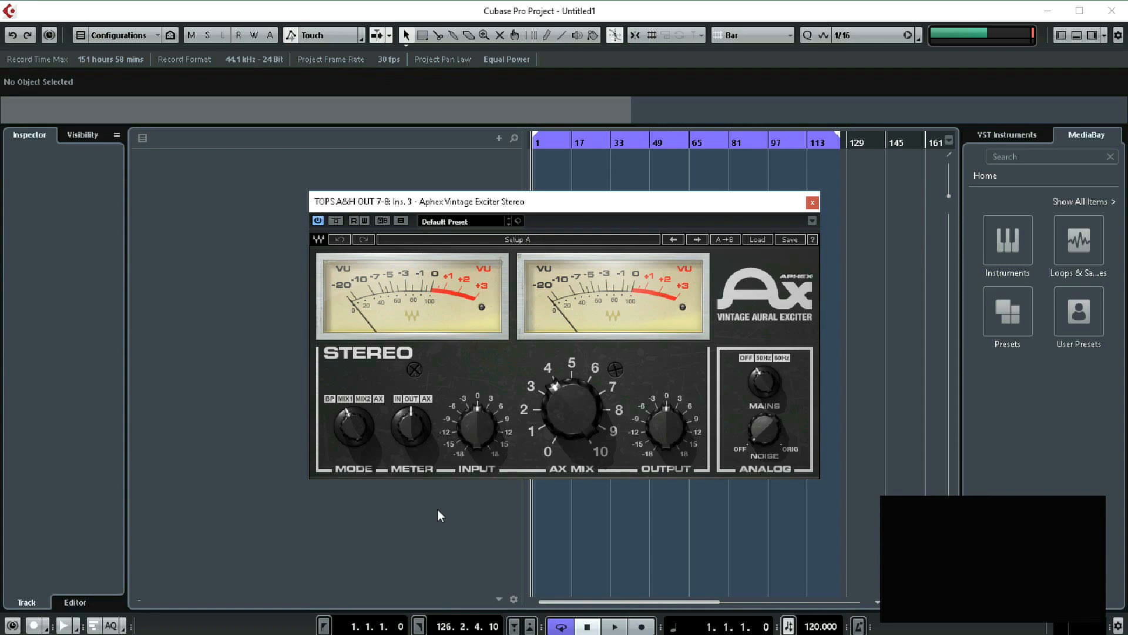
pyautogui.moveTo(595, 421); pyautogui.dragTo(573, 429)
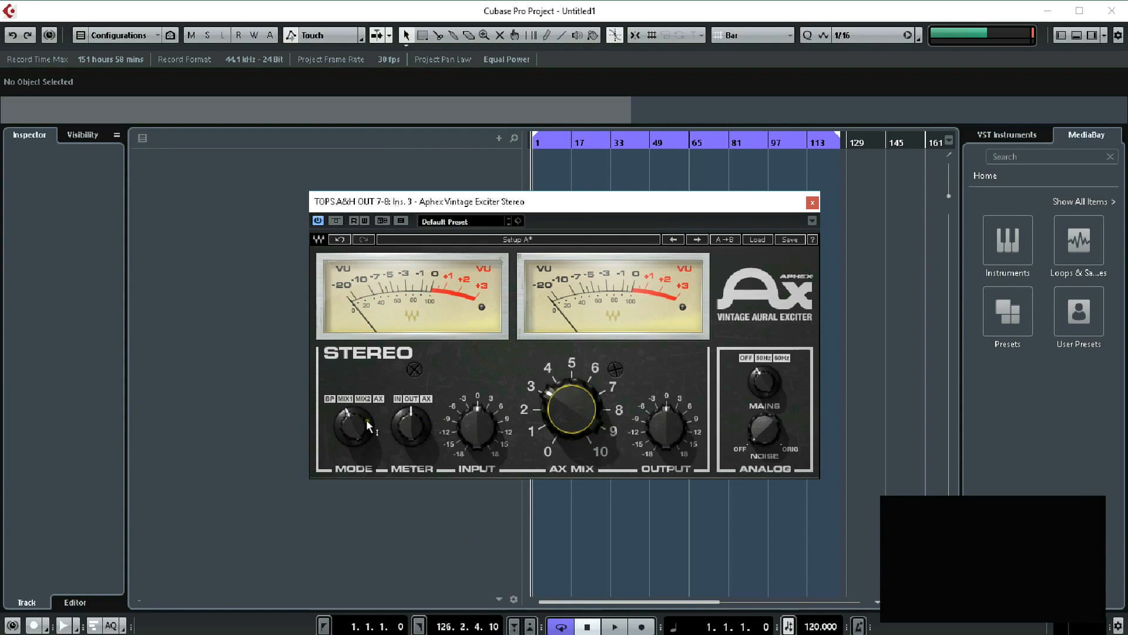
pyautogui.moveTo(351, 418); pyautogui.dragTo(348, 482)
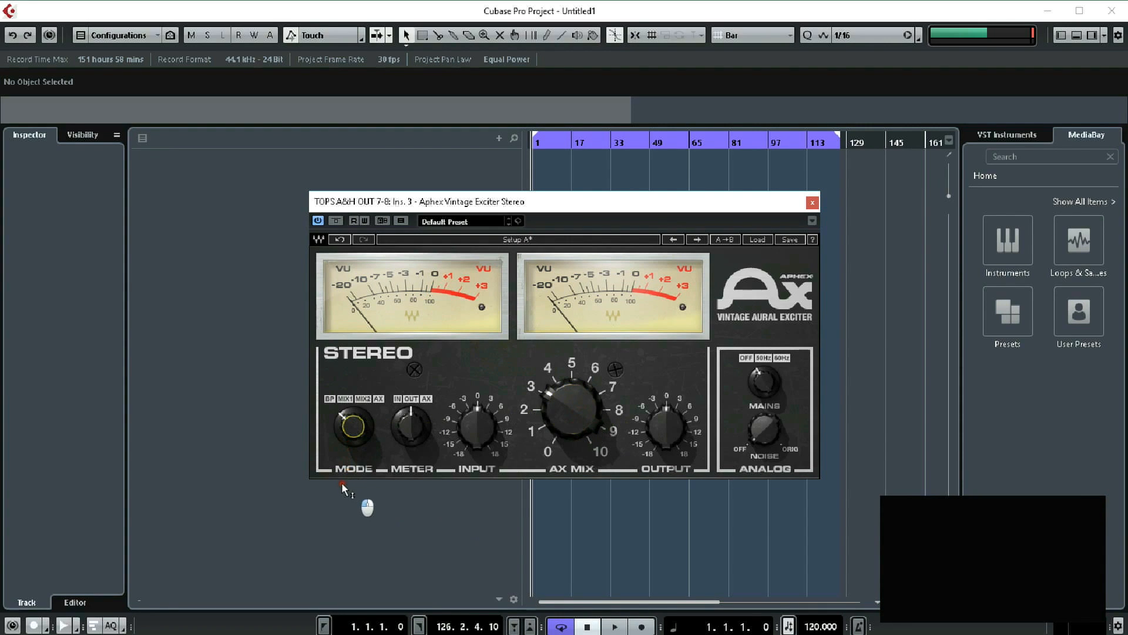
pyautogui.click(352, 393)
# - Lower the AX Mix on the Aphex Vintage Exciter a little further and close the plug-in
pyautogui.moveTo(566, 412)
pyautogui.mouseDown()
pyautogui.moveTo(575, 353)
pyautogui.moveTo(560, 263)
pyautogui.moveTo(568, 418)
pyautogui.mouseUp()
pyautogui.moveTo(510, 430)
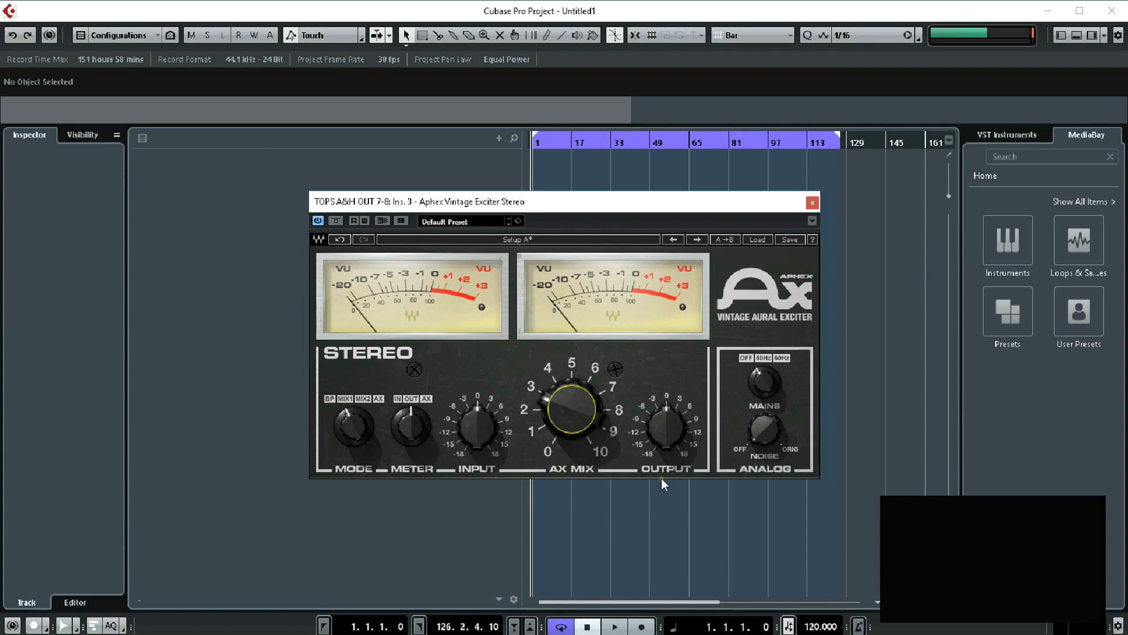
pyautogui.moveTo(546, 424)
pyautogui.click(812, 203)
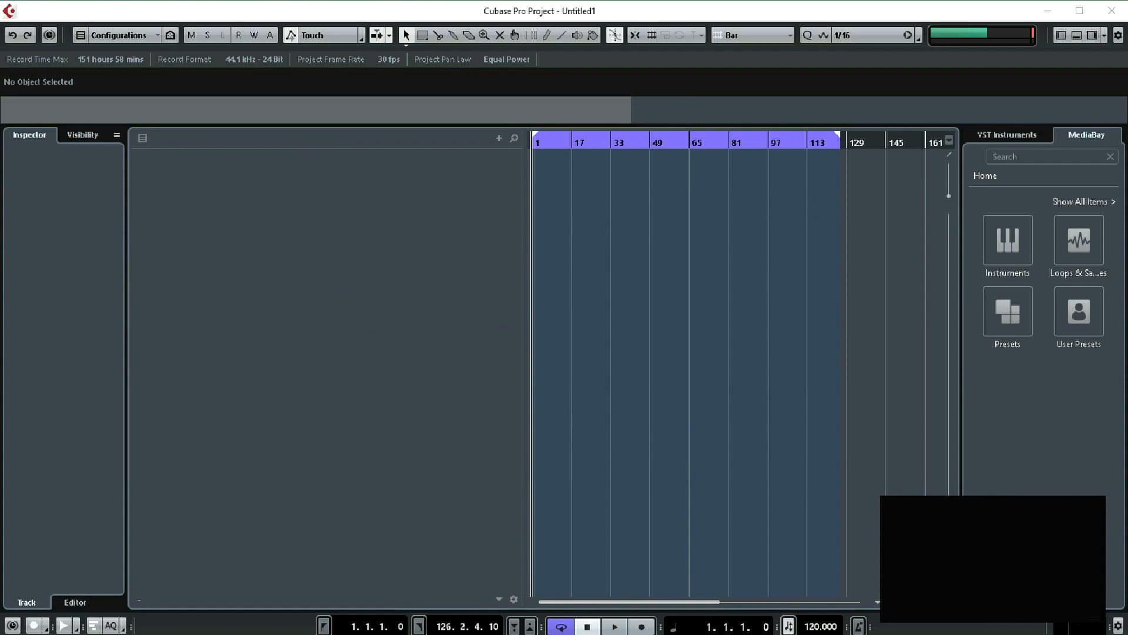
# - Open SoundShifter Pitch on the tops channel and raise its pitch ratio to 1.3736
pyautogui.moveTo(336, 2); pyautogui.dragTo(558, 246)
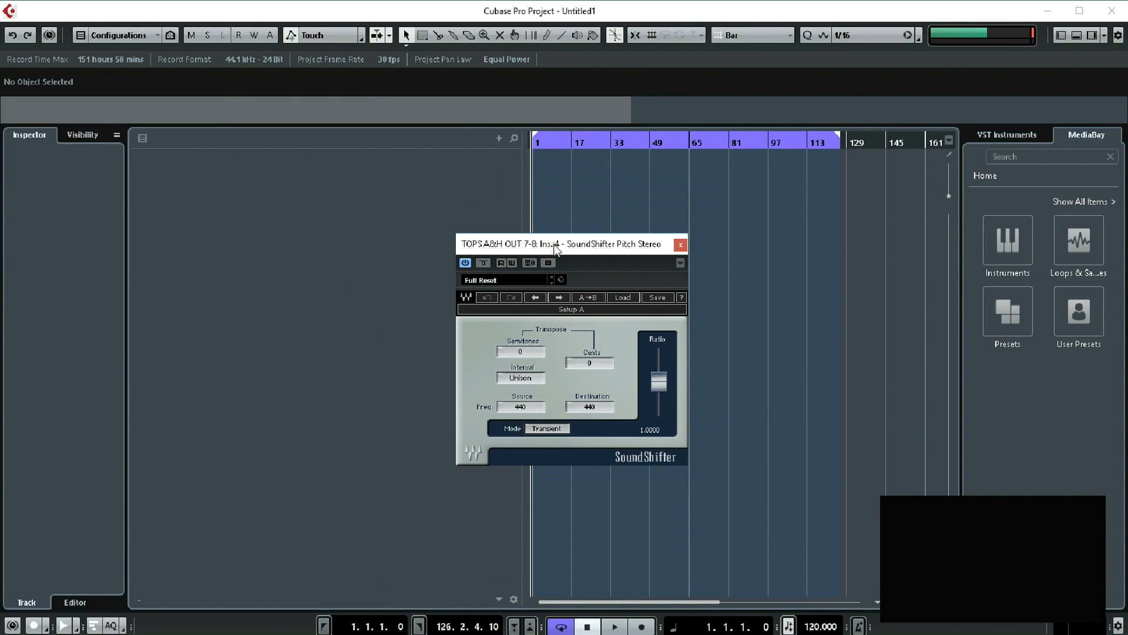
pyautogui.moveTo(556, 248); pyautogui.dragTo(576, 241)
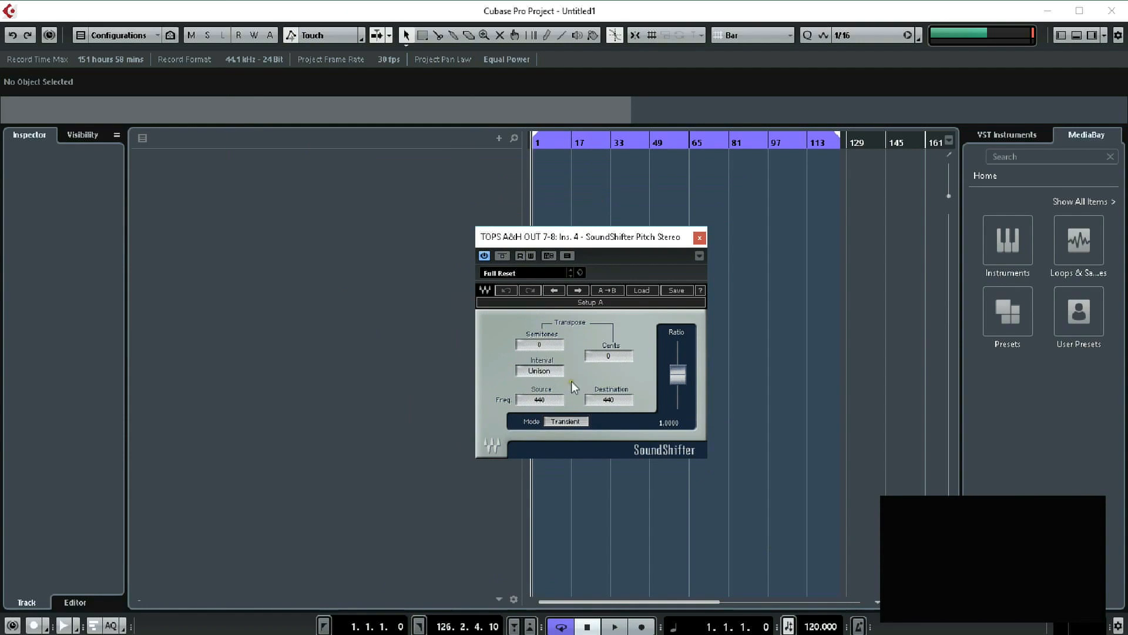
pyautogui.moveTo(542, 347); pyautogui.dragTo(612, 323)
pyautogui.moveTo(671, 373); pyautogui.dragTo(672, 364)
pyautogui.moveTo(697, 279); pyautogui.dragTo(666, 597)
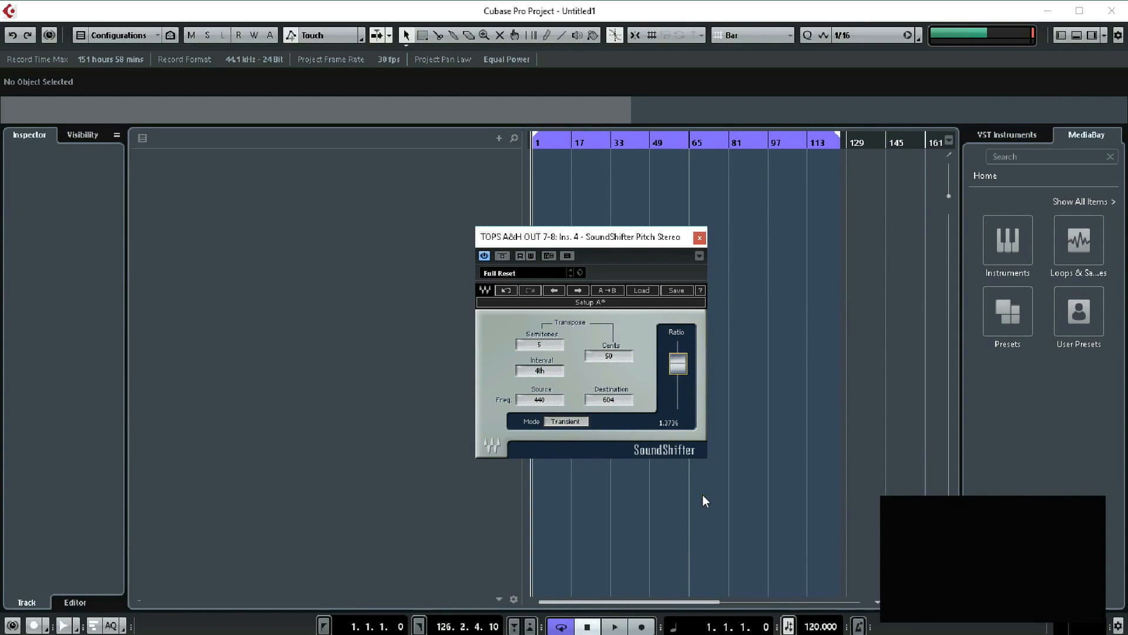
# - Check the SoundShifter mode options, reduce the pitch ratio to 1.1360, and close the plug-in
pyautogui.click(572, 419)
pyautogui.moveTo(678, 365); pyautogui.dragTo(679, 362)
pyautogui.moveTo(679, 362); pyautogui.dragTo(700, 389)
pyautogui.moveTo(678, 369)
pyautogui.mouseDown()
pyautogui.moveTo(698, 368)
pyautogui.moveTo(677, 377)
pyautogui.mouseUp()
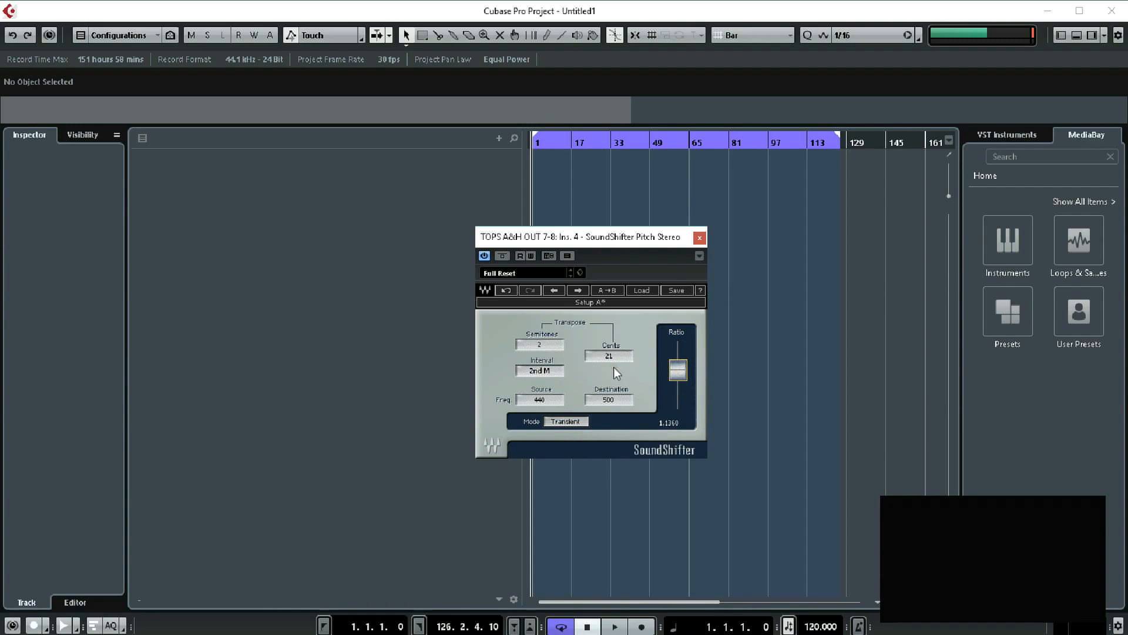
pyautogui.click(699, 244)
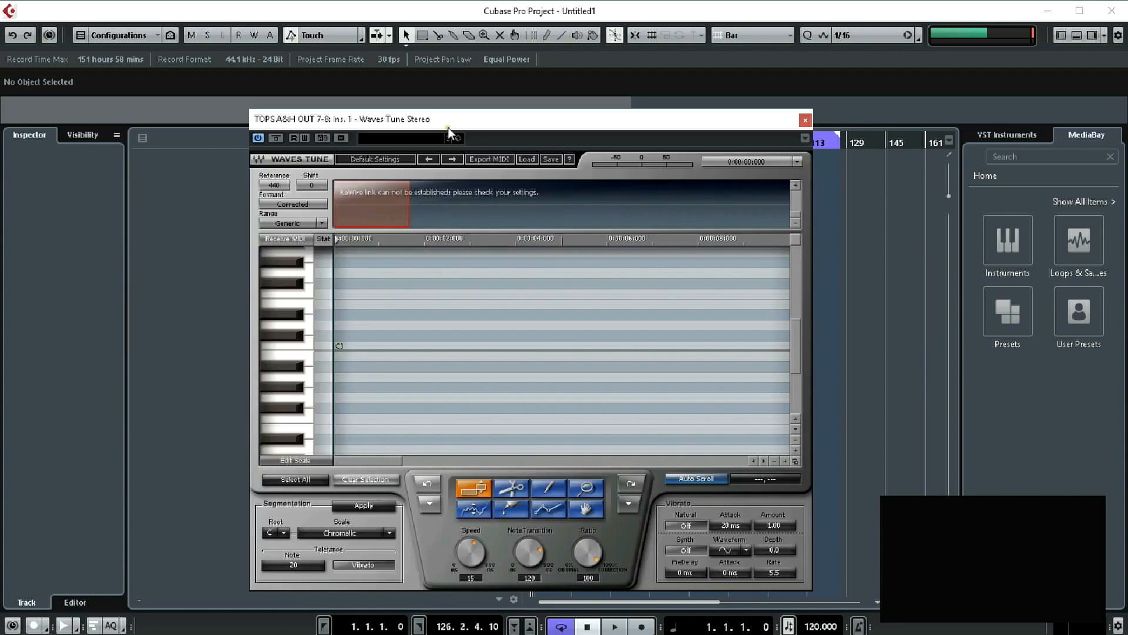
# - Set the speed and note transition in Waves Tune to 0, keeping the ratio at 100
pyautogui.moveTo(477, 122); pyautogui.dragTo(539, 126)
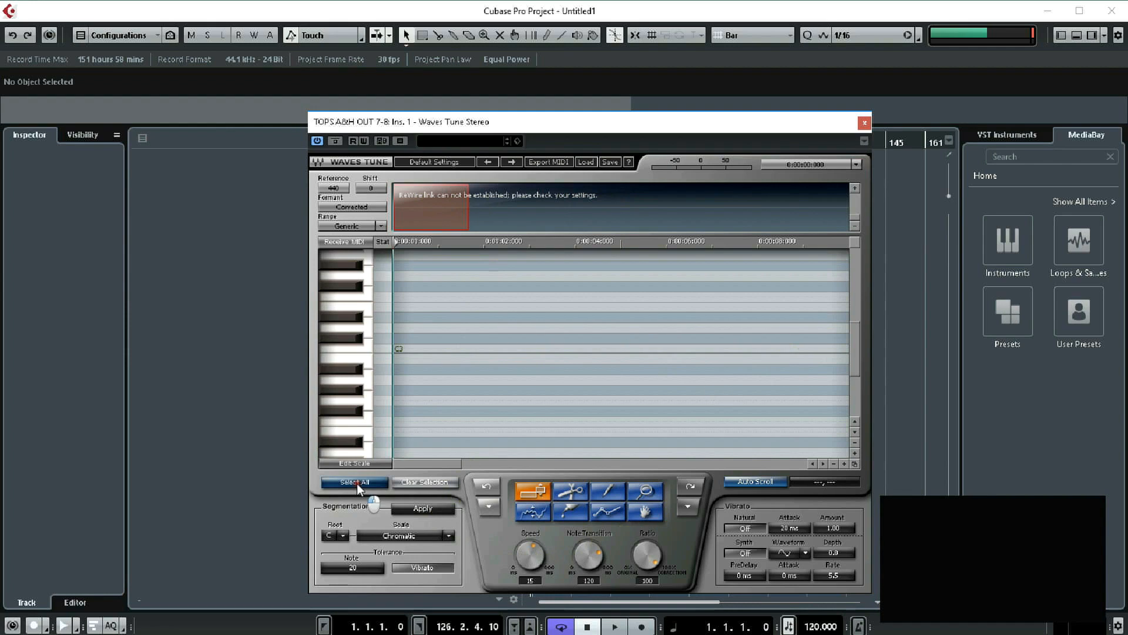
pyautogui.click(527, 559)
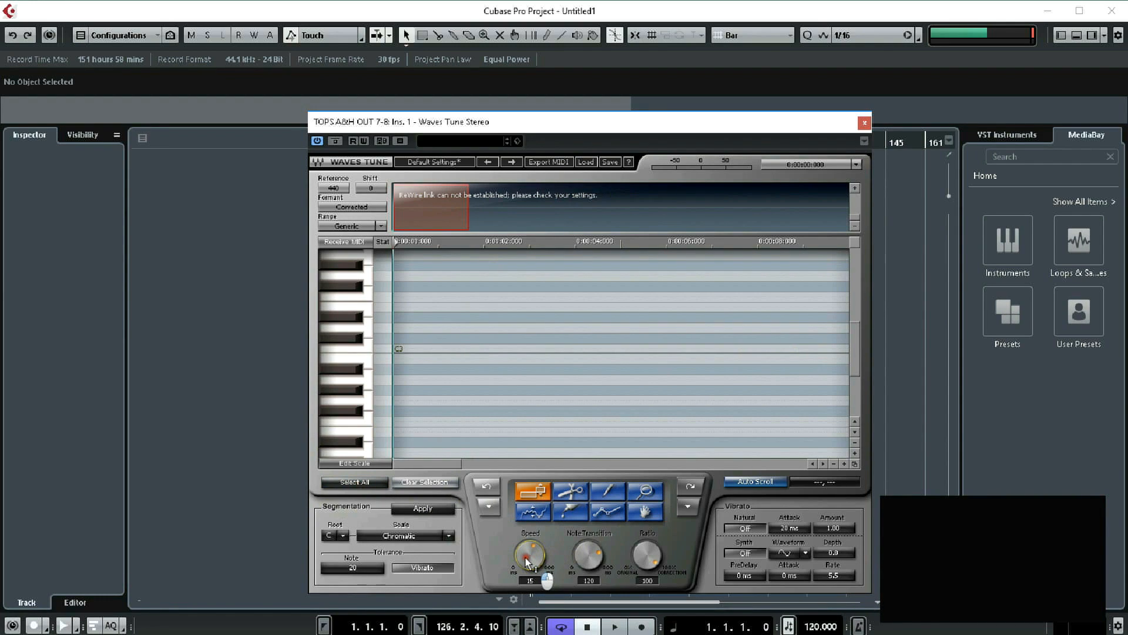
pyautogui.moveTo(526, 559); pyautogui.dragTo(535, 588)
pyautogui.moveTo(587, 557); pyautogui.dragTo(605, 603)
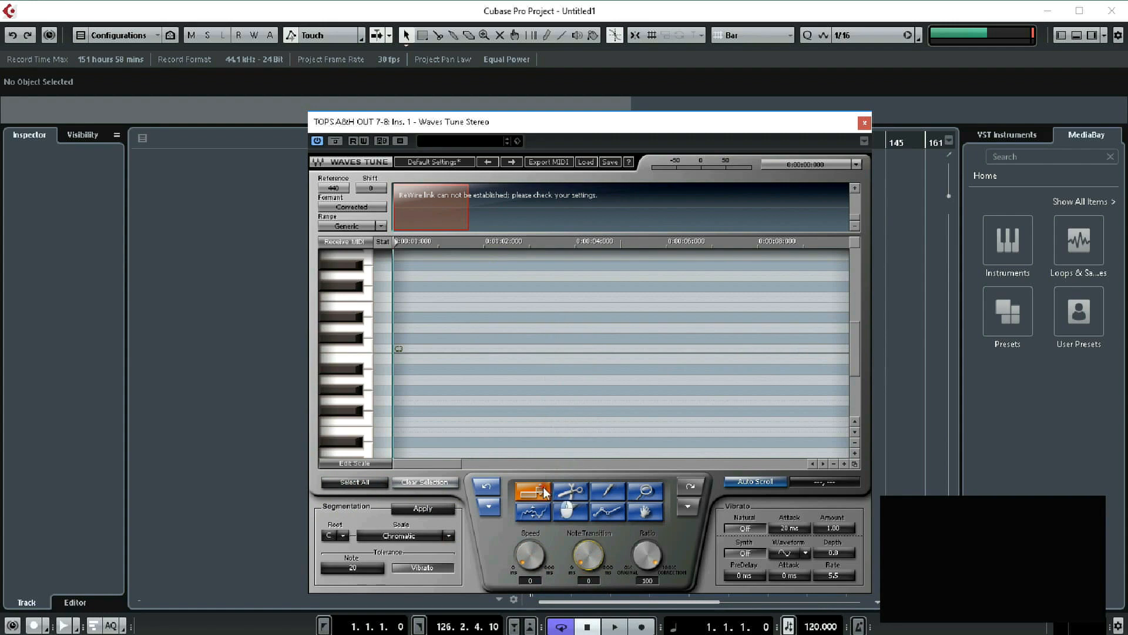
pyautogui.moveTo(643, 556); pyautogui.dragTo(641, 3)
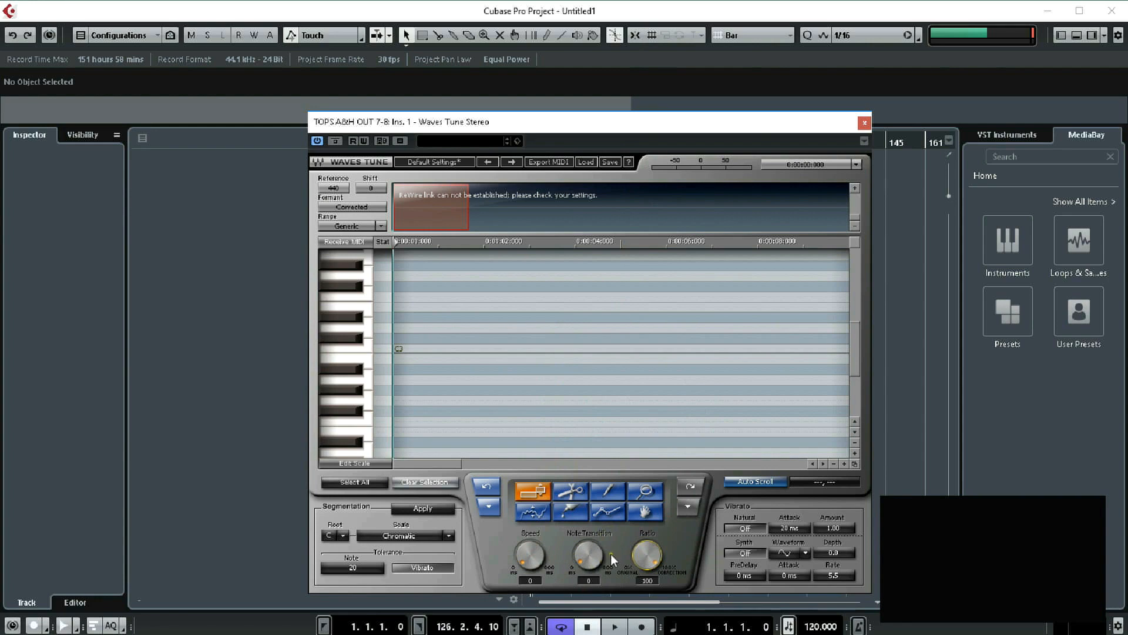
# - Sweep the Waves Tune speed and note transition up and down to compare correction settings, and close the plug-in
pyautogui.click(585, 547)
pyautogui.moveTo(509, 554); pyautogui.dragTo(562, 470)
pyautogui.moveTo(580, 554); pyautogui.dragTo(592, 537)
pyautogui.moveTo(511, 551)
pyautogui.mouseDown()
pyautogui.moveTo(518, 615)
pyautogui.moveTo(588, 355)
pyautogui.moveTo(525, 568)
pyautogui.mouseUp()
pyautogui.moveTo(587, 554); pyautogui.dragTo(612, 459)
pyautogui.moveTo(583, 568); pyautogui.dragTo(590, 496)
pyautogui.moveTo(529, 546); pyautogui.dragTo(523, 594)
pyautogui.moveTo(657, 558)
pyautogui.mouseDown()
pyautogui.moveTo(654, 580)
pyautogui.moveTo(657, 558)
pyautogui.mouseUp()
pyautogui.click(864, 124)
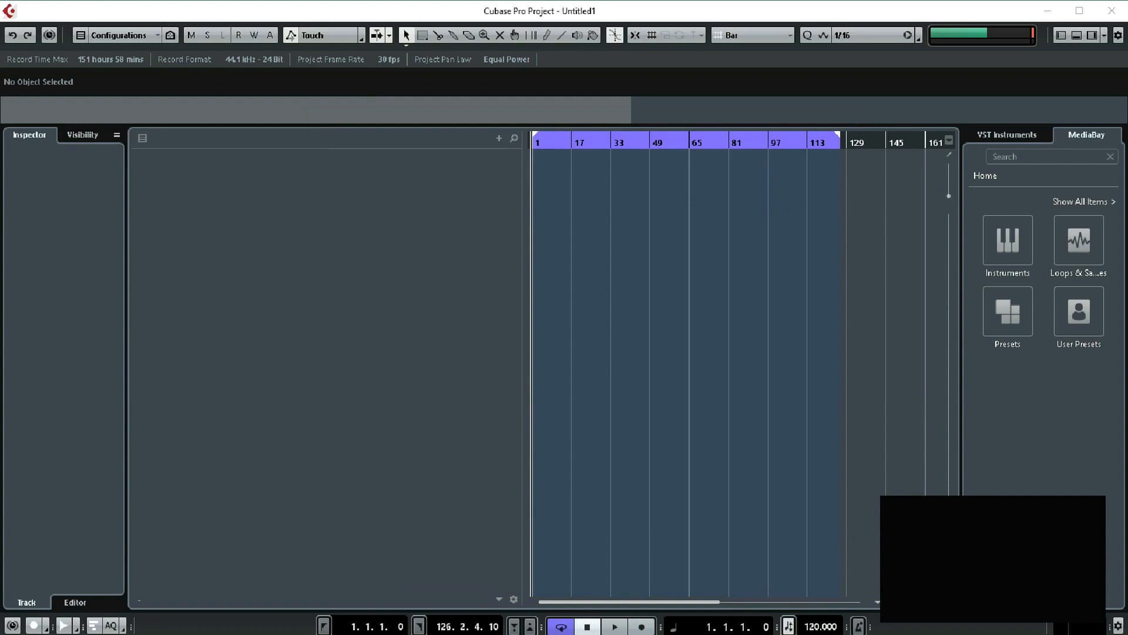
# - Open Smack Attack, set its guard to Clip and output to -0.2, and turn the mix fully dry
pyautogui.moveTo(511, 1); pyautogui.dragTo(540, 131)
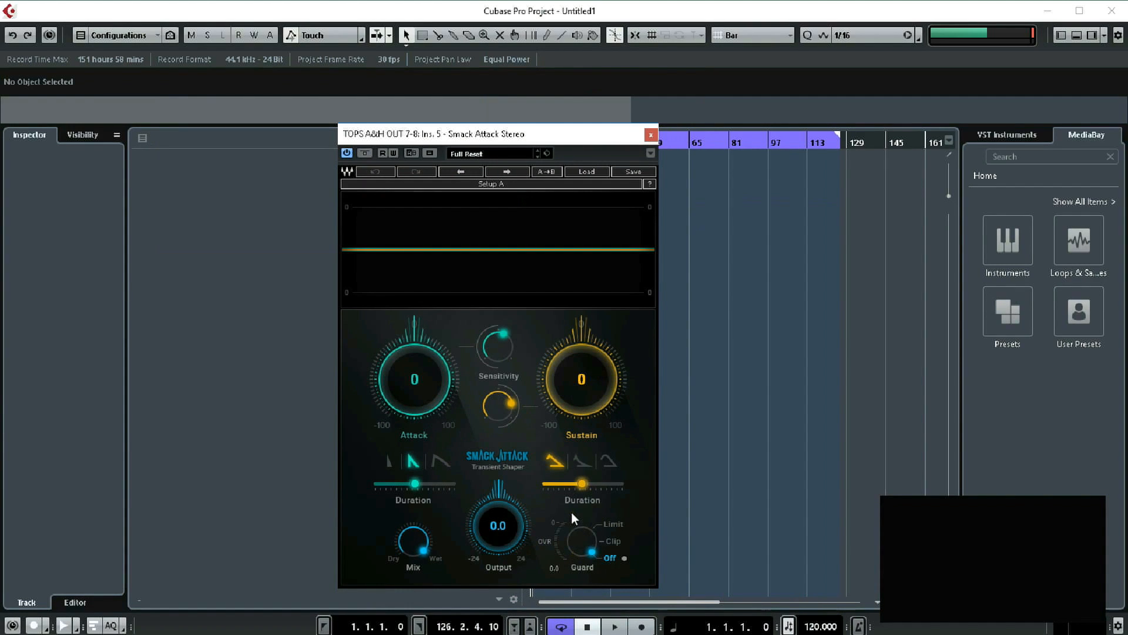
pyautogui.click(616, 541)
pyautogui.click(511, 527)
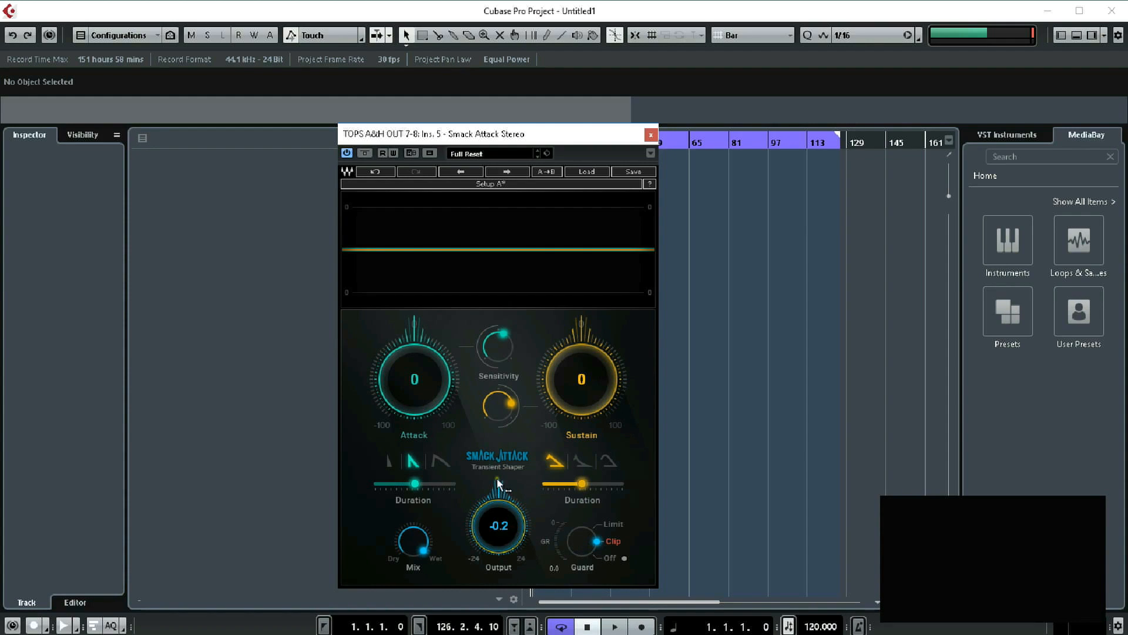
pyautogui.moveTo(418, 533)
pyautogui.moveTo(423, 537); pyautogui.dragTo(427, 539)
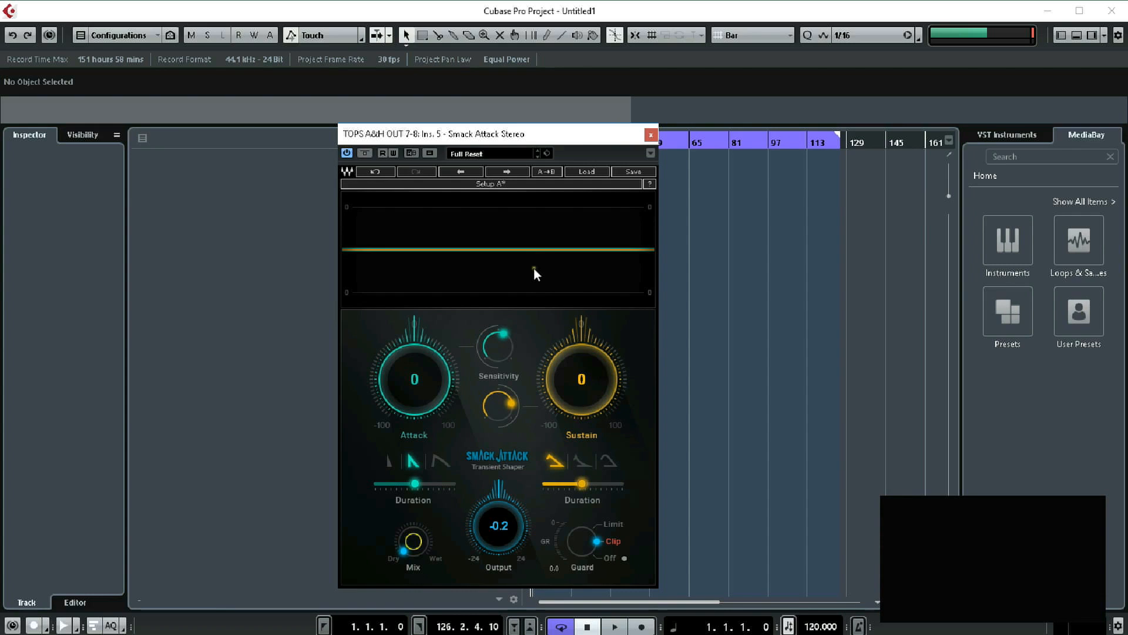
# - Set Smack Attack's attack to 17 and sustain to -23, and lower the sensitivity of both
pyautogui.moveTo(411, 406); pyautogui.dragTo(404, 375)
pyautogui.moveTo(502, 339); pyautogui.dragTo(504, 477)
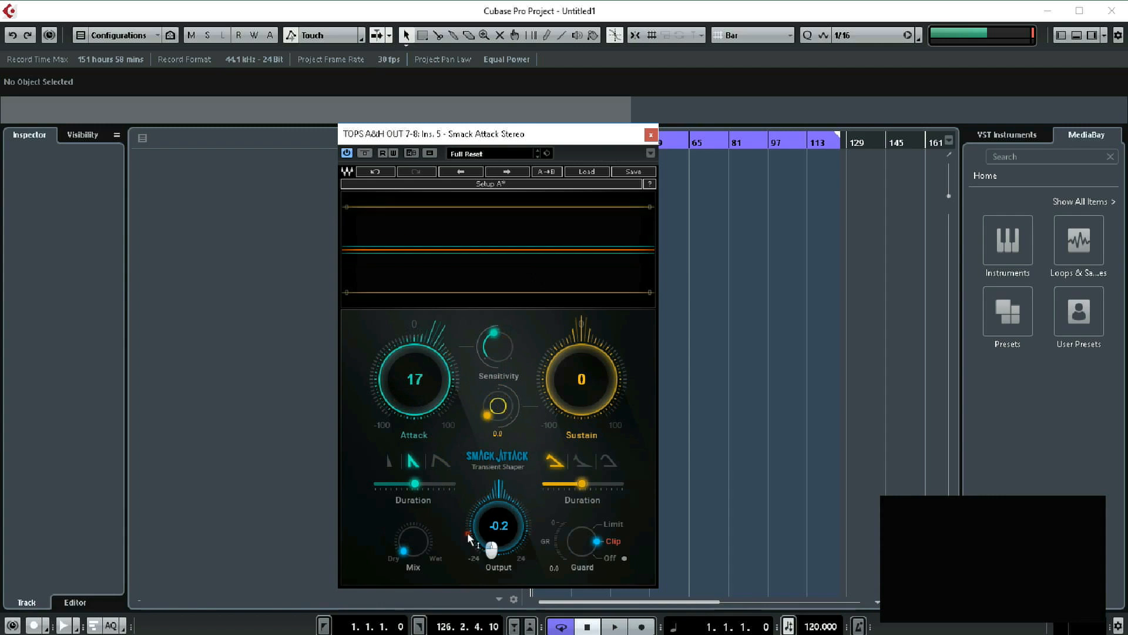
pyautogui.moveTo(605, 382); pyautogui.dragTo(606, 424)
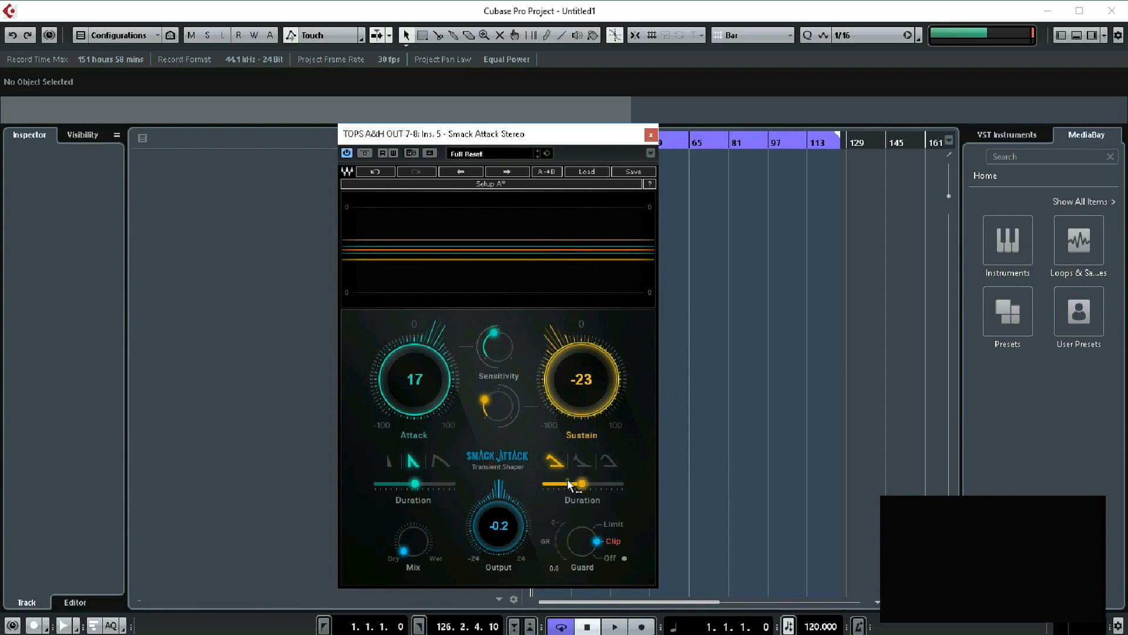
# - Try Smack Attack's envelope shapes, choose the third shape for attack and sustain, and slightly shorten the attack duration
pyautogui.click(393, 461)
pyautogui.moveTo(415, 483); pyautogui.dragTo(382, 505)
pyautogui.click(413, 461)
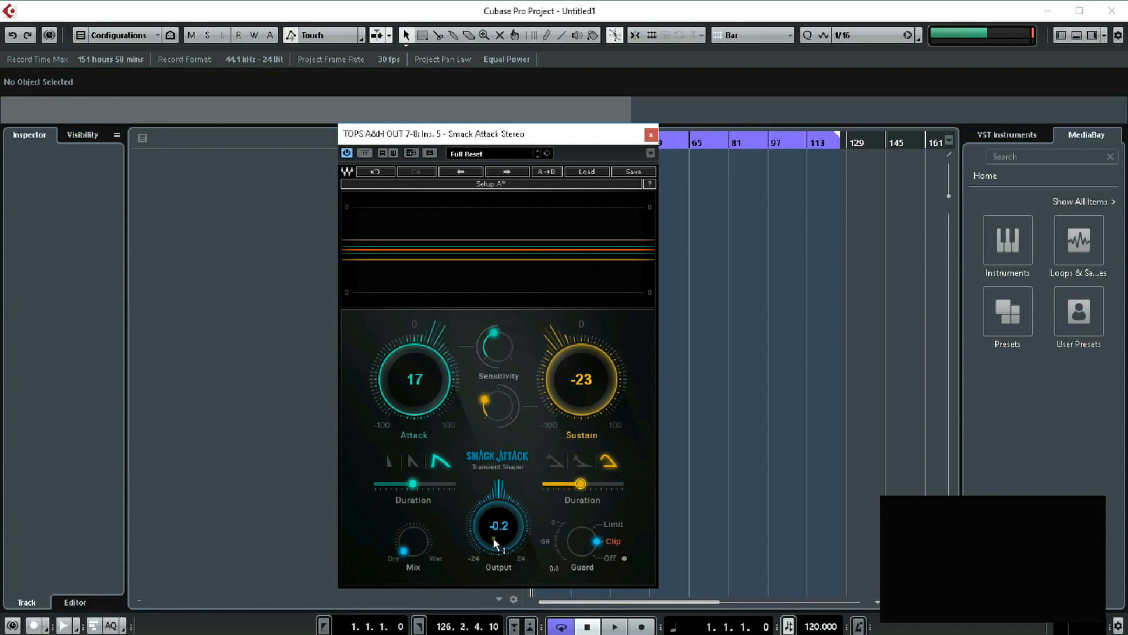
# - Raise Smack Attack's sustain to -15 and close the plug-in
pyautogui.click(605, 526)
pyautogui.moveTo(580, 383); pyautogui.dragTo(584, 371)
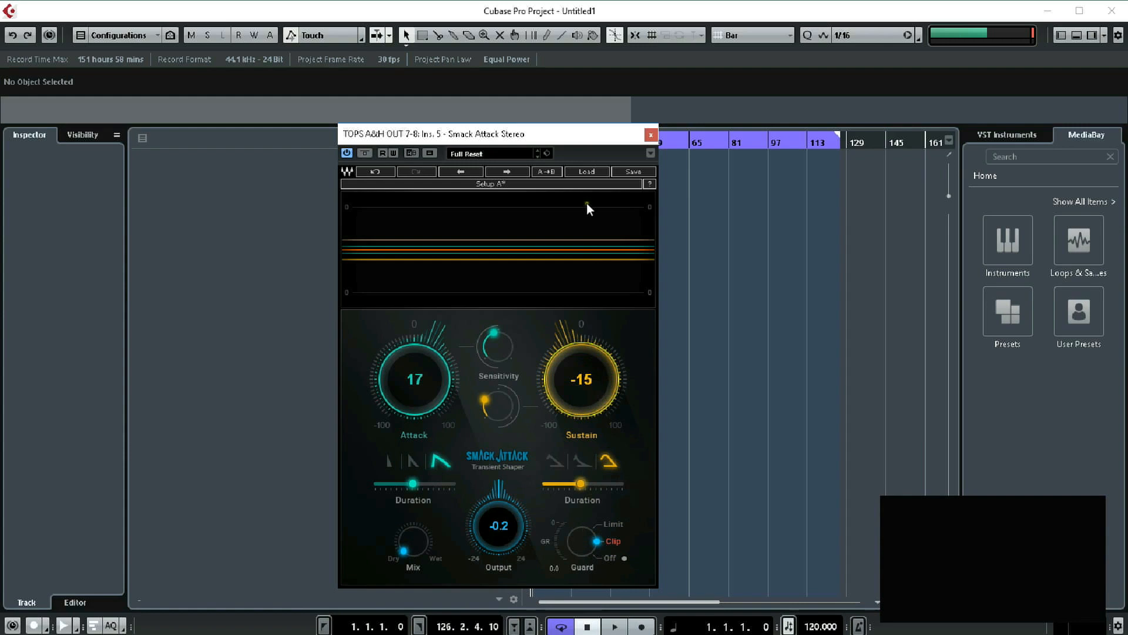
pyautogui.click(650, 136)
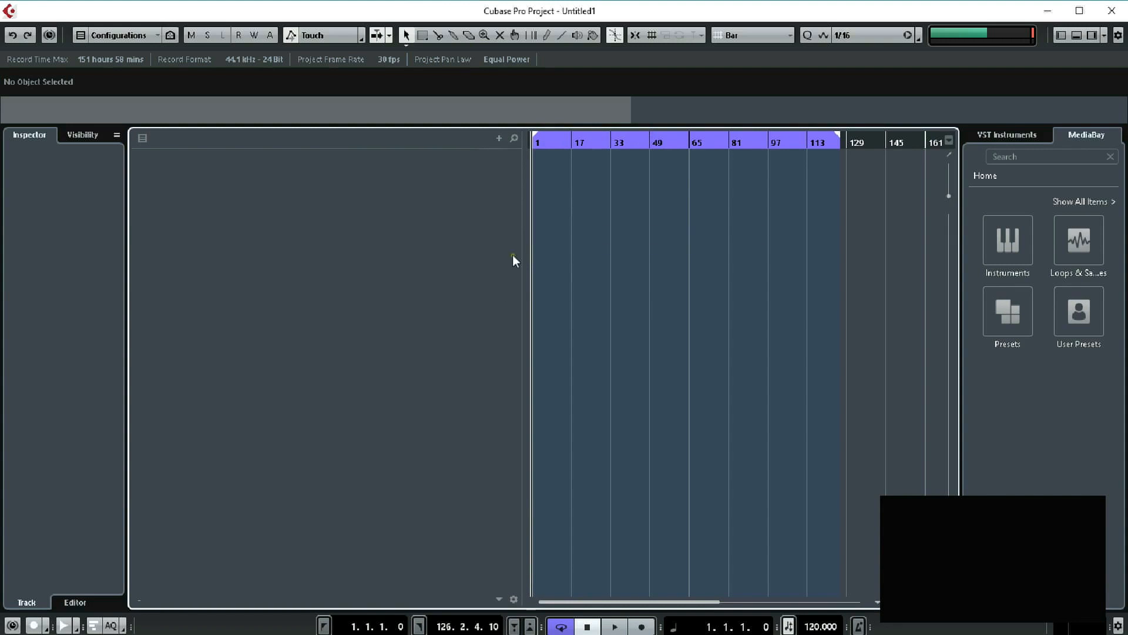
pyautogui.rightClick(489, 381)
pyautogui.click(484, 379)
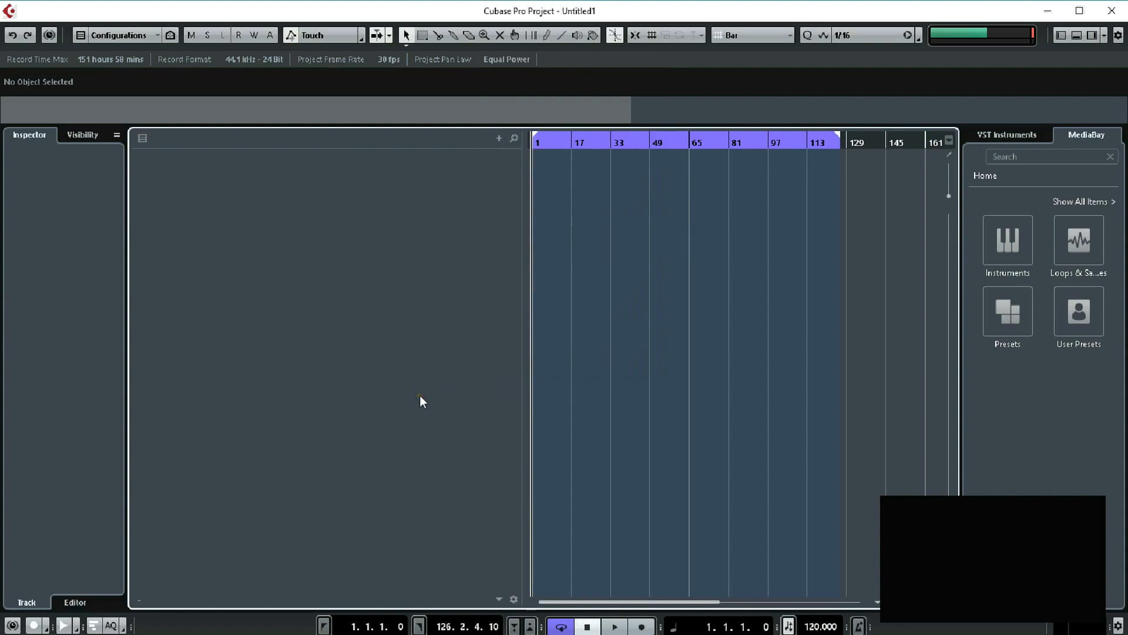